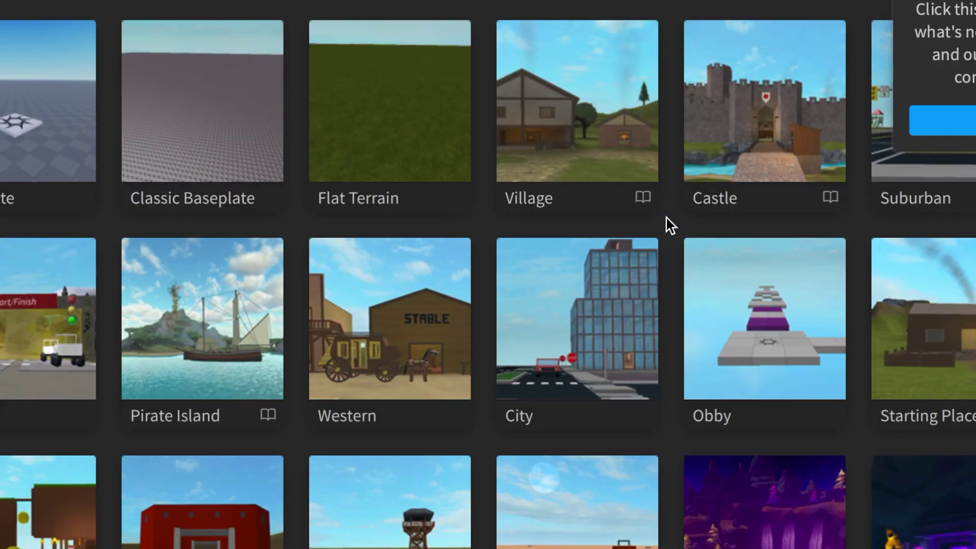
Create a Classic Baseplate place and load the avatar by its username as an R6 character with Load Character Pro
{"action": "left_click", "coordinate": [180, 110]}
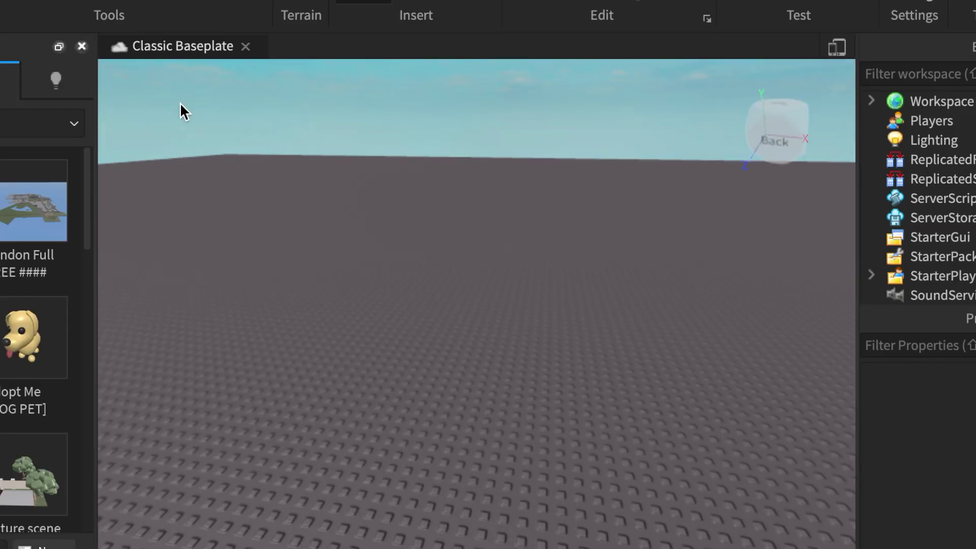
{"action": "left_click", "coordinate": [305, 1]}
{"action": "left_click", "coordinate": [195, 1]}
{"action": "left_click", "coordinate": [278, 333]}
{"action": "double_click", "coordinate": [188, 344]}
{"action": "type", "text": "aurelina"}
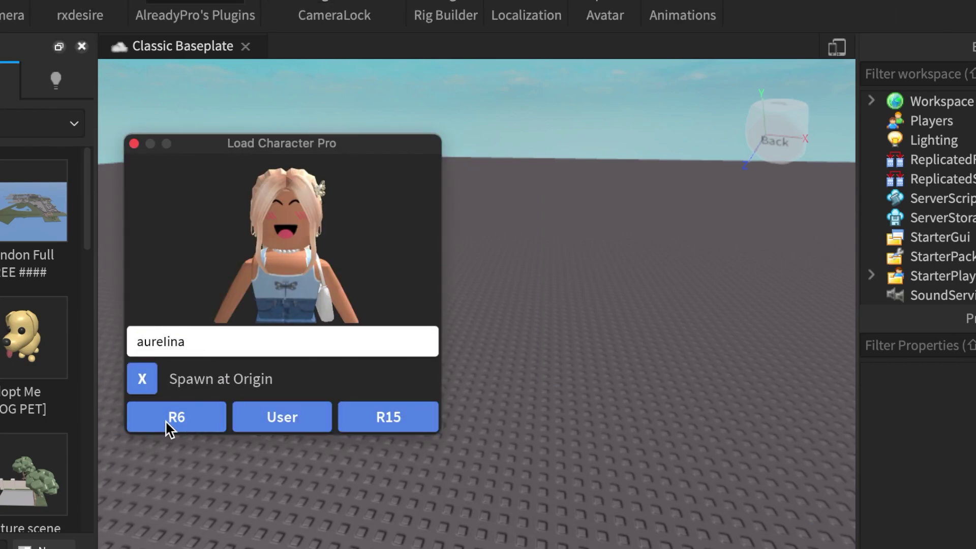
{"action": "left_click", "coordinate": [168, 426]}
Export the avatar model as "my avatar.obj" to the Desktop, replacing the existing file
{"action": "key", "text": "w"}
{"action": "right_click", "coordinate": [918, 159]}
{"action": "left_click", "coordinate": [941, 510]}
{"action": "type", "text": "my avatar"}
{"action": "key", "text": "Return"}
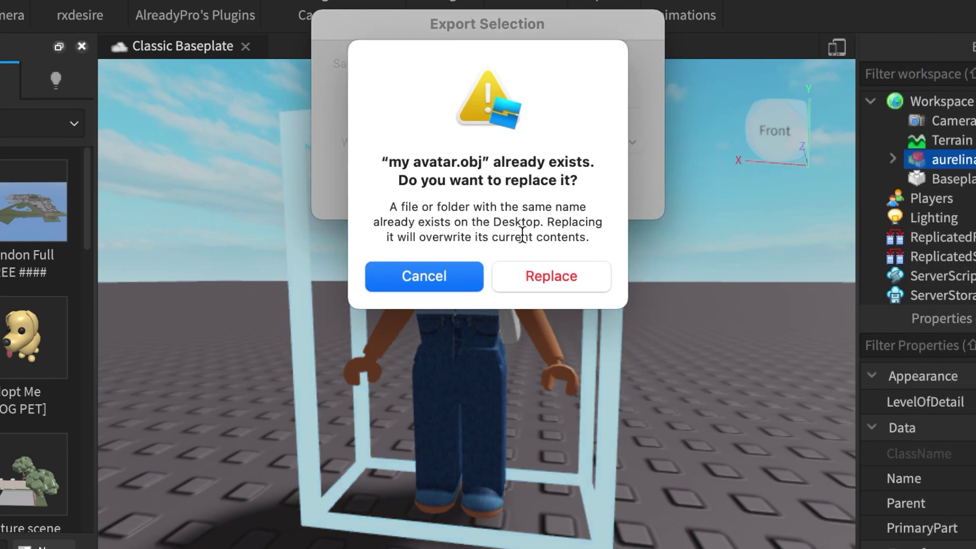
{"action": "left_click", "coordinate": [530, 271]}
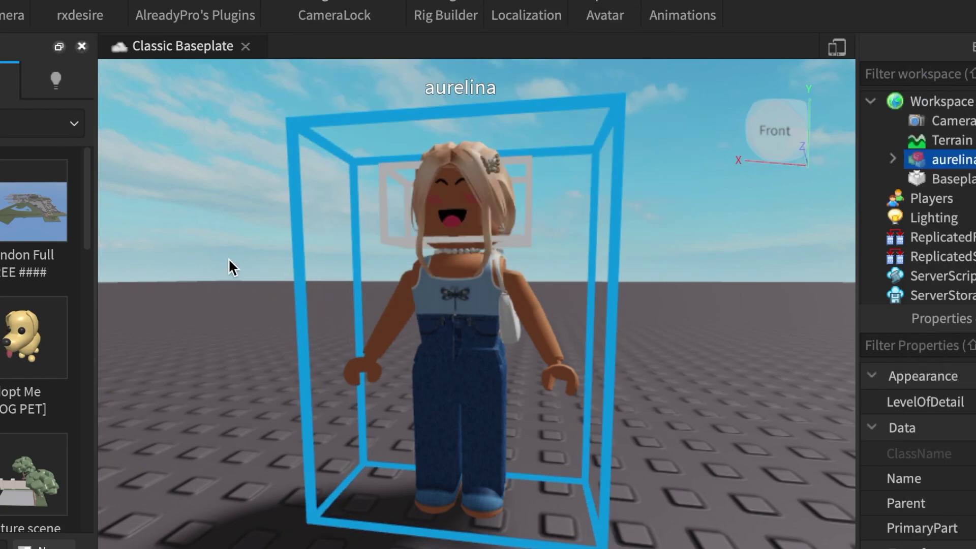
Delete the avatar and insert the fenced picnic garden model from the toolbox into the place
{"action": "key", "text": "Delete"}
{"action": "left_click_drag", "start_coordinate": [33, 476], "coordinate": [418, 356]}
{"action": "key", "text": "f"}
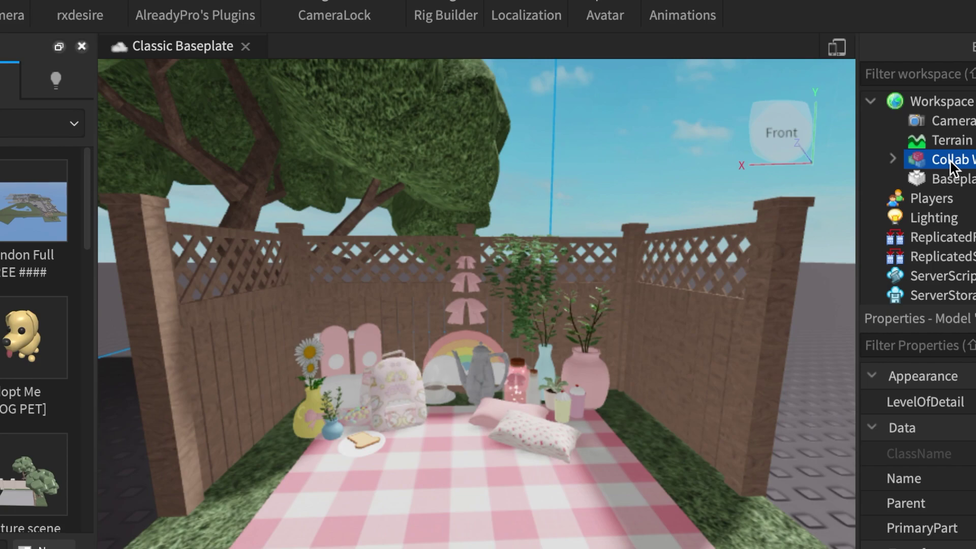
Export the picnic garden model as "model.obj" to the Desktop, replacing the existing file
{"action": "right_click", "coordinate": [950, 165]}
{"action": "left_click", "coordinate": [956, 534]}
{"action": "key", "text": "Return"}
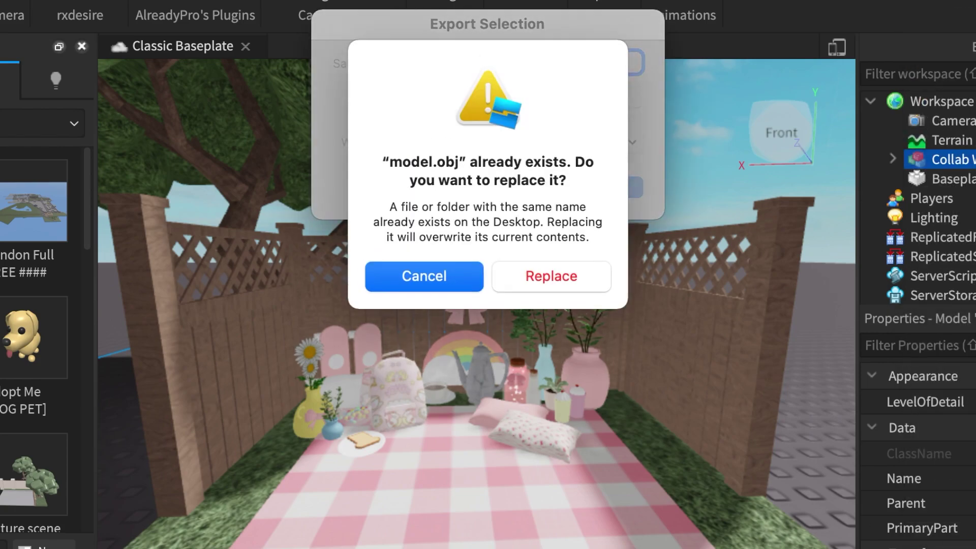
{"action": "left_click", "coordinate": [553, 273]}
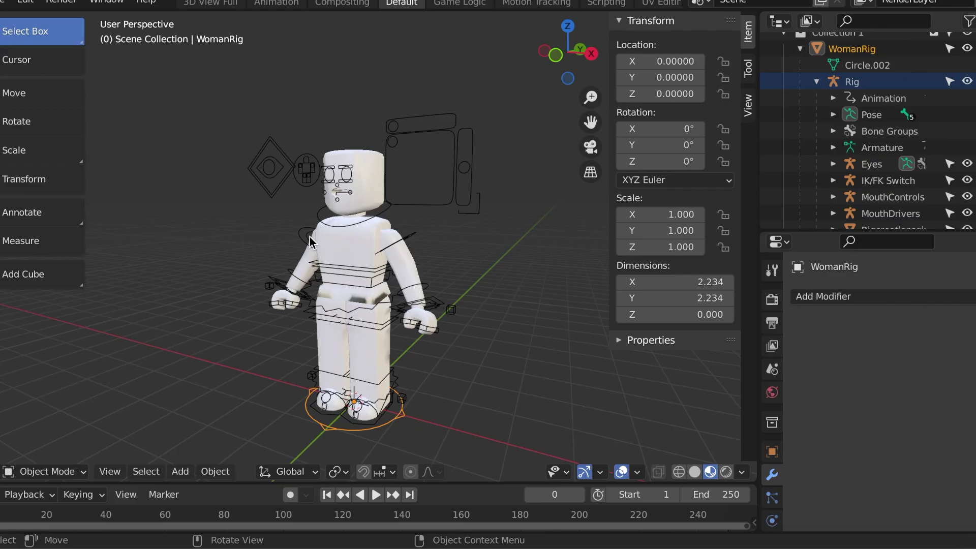
In Blender, delete the woman rig's head together with its face parts
{"action": "left_click", "coordinate": [359, 189]}
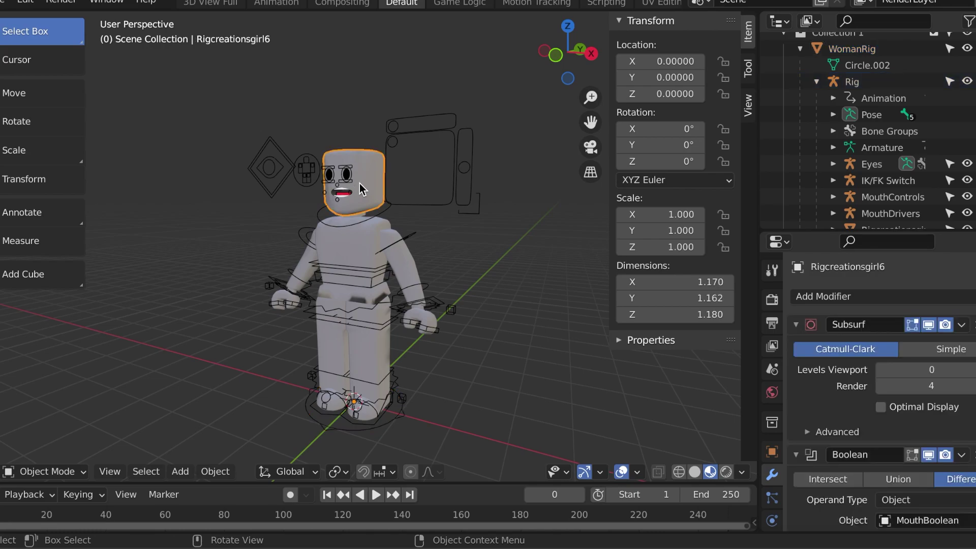
{"action": "key", "text": "x"}
{"action": "left_click", "coordinate": [364, 202]}
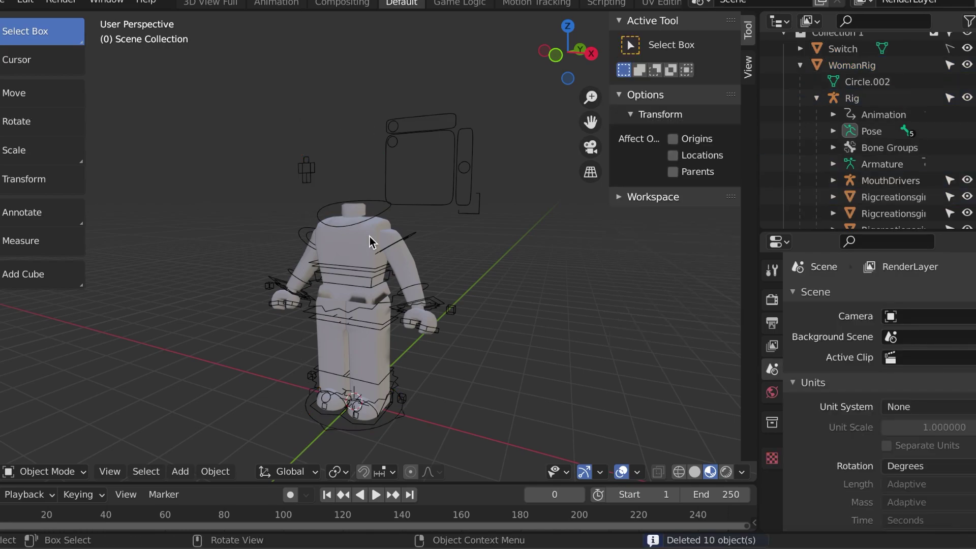
Select the rig's torso and turn the outliner area into a Shader Editor showing its image texture node
{"action": "left_click", "coordinate": [371, 241]}
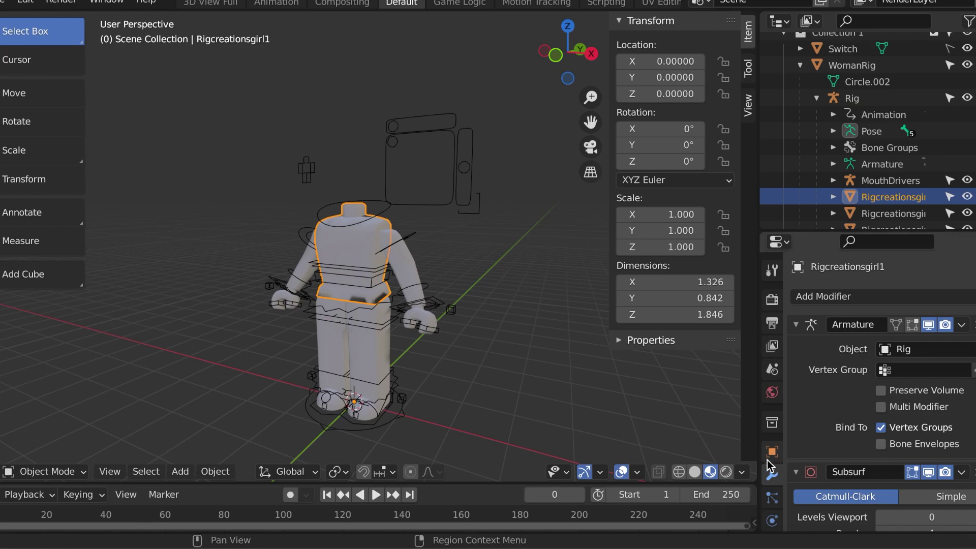
{"action": "left_click", "coordinate": [779, 22]}
{"action": "left_click", "coordinate": [274, 175]}
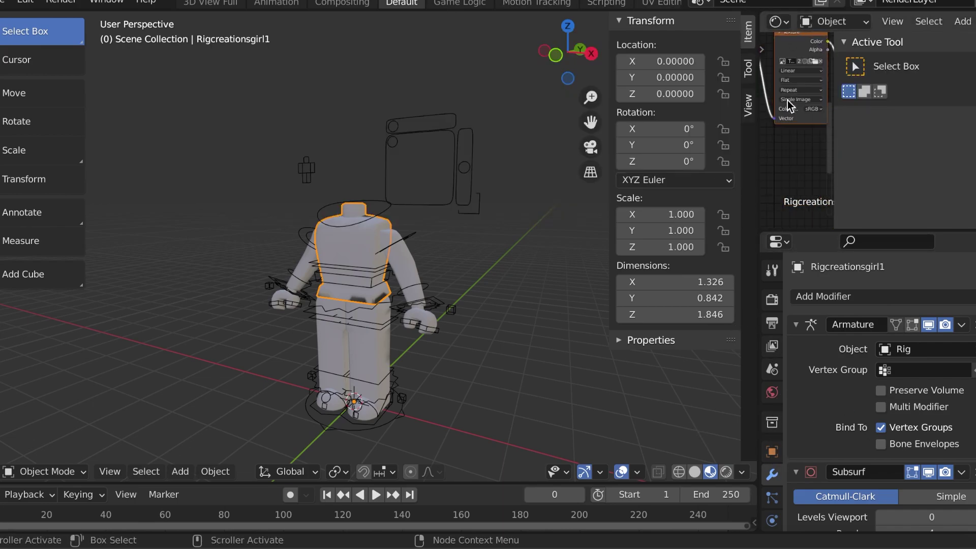
{"action": "left_click_drag", "start_coordinate": [799, 224], "coordinate": [809, 223]}
Try other image files as the texture of the rig's body
{"action": "left_click", "coordinate": [779, 160]}
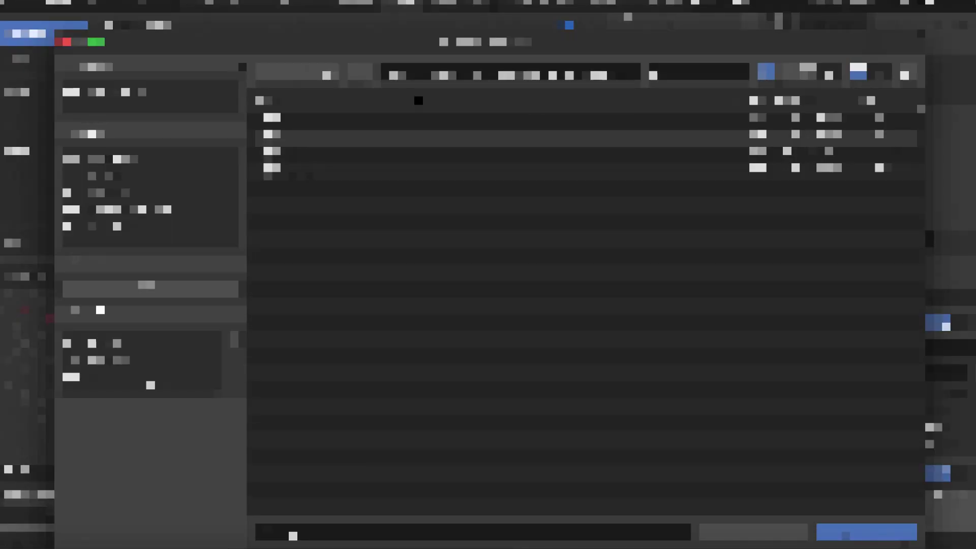
{"action": "double_click", "coordinate": [775, 168]}
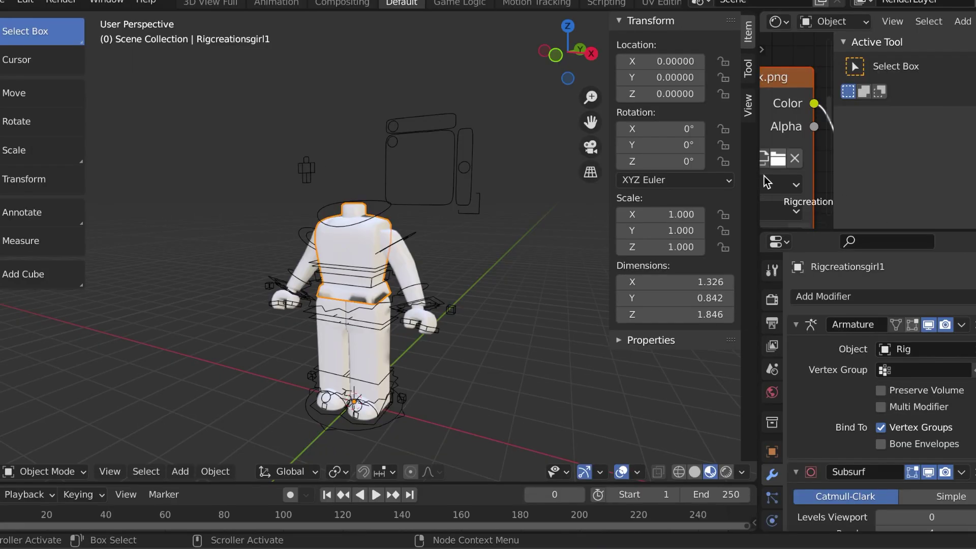
{"action": "key", "text": "x"}
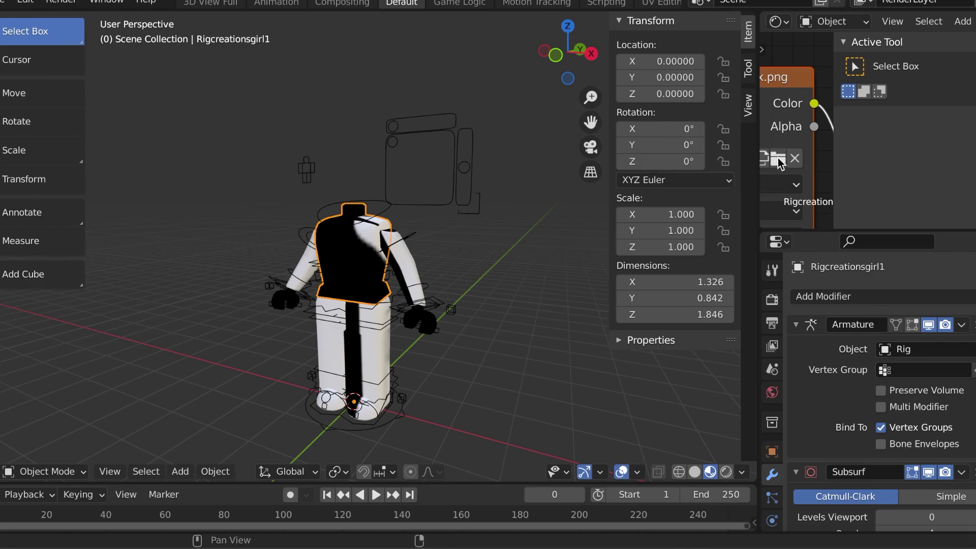
{"action": "key", "text": "super+z"}
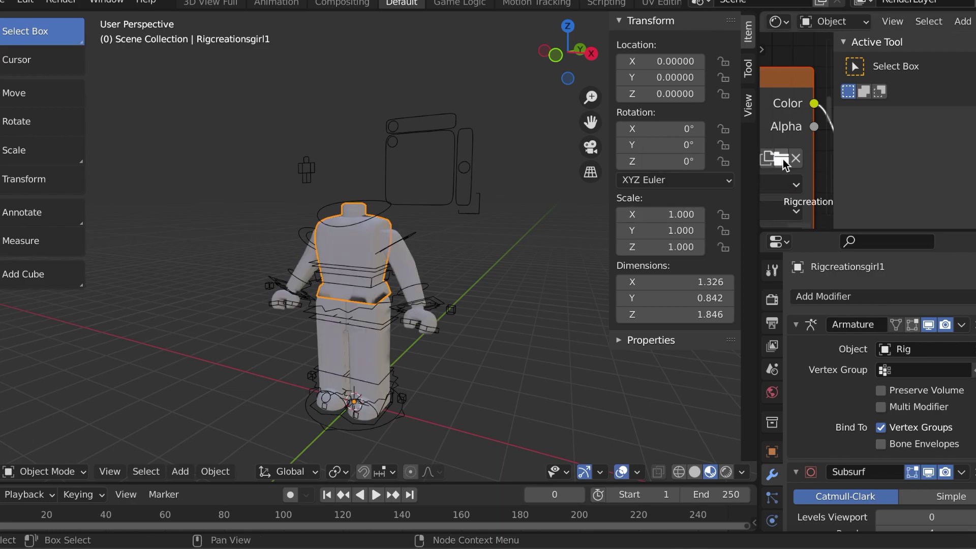
{"action": "left_click", "coordinate": [781, 159]}
{"action": "double_click", "coordinate": [769, 152]}
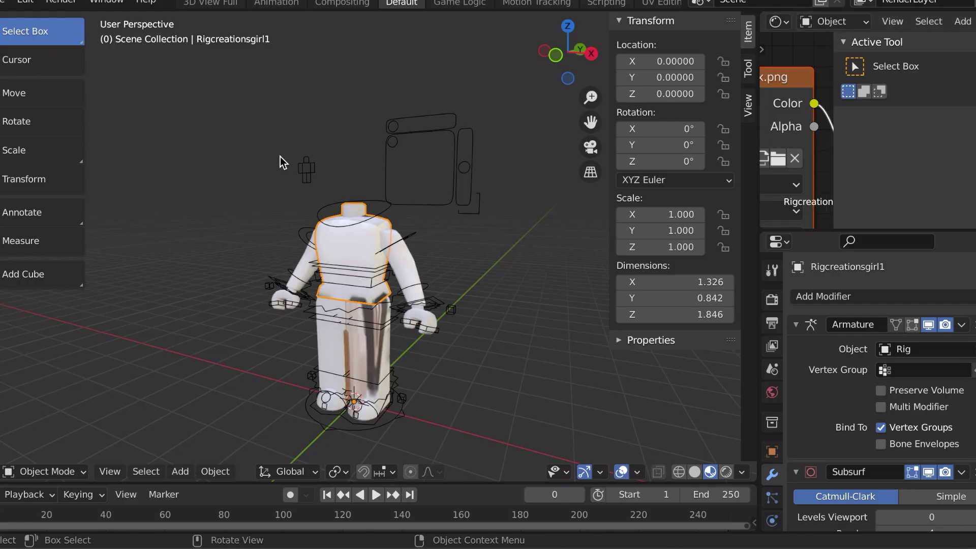
Load the outfit image with the blue tank top and jeans into the rig's image texture node
{"action": "left_click", "coordinate": [778, 159]}
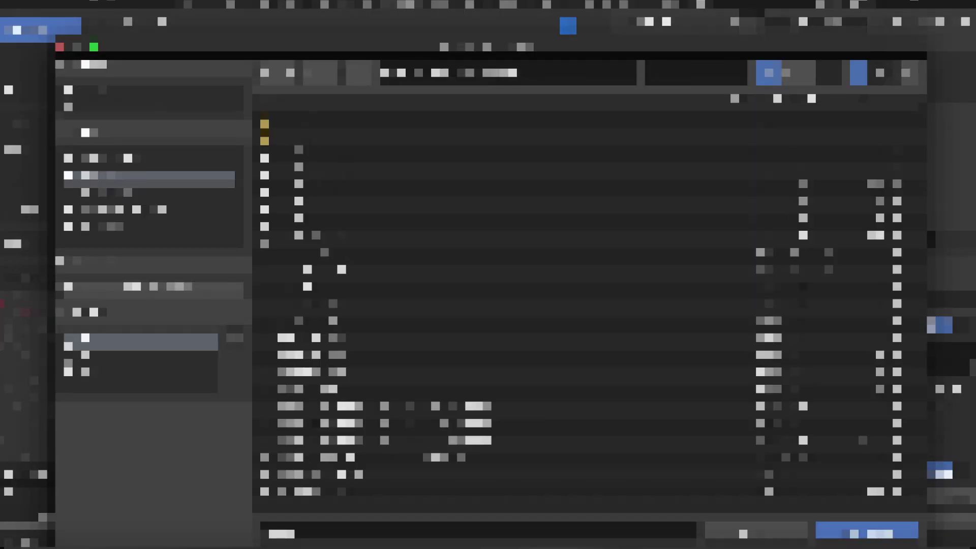
{"action": "left_click", "coordinate": [298, 189]}
{"action": "double_click", "coordinate": [298, 190]}
Set the Cycles render samples to 130
{"action": "left_click", "coordinate": [772, 299]}
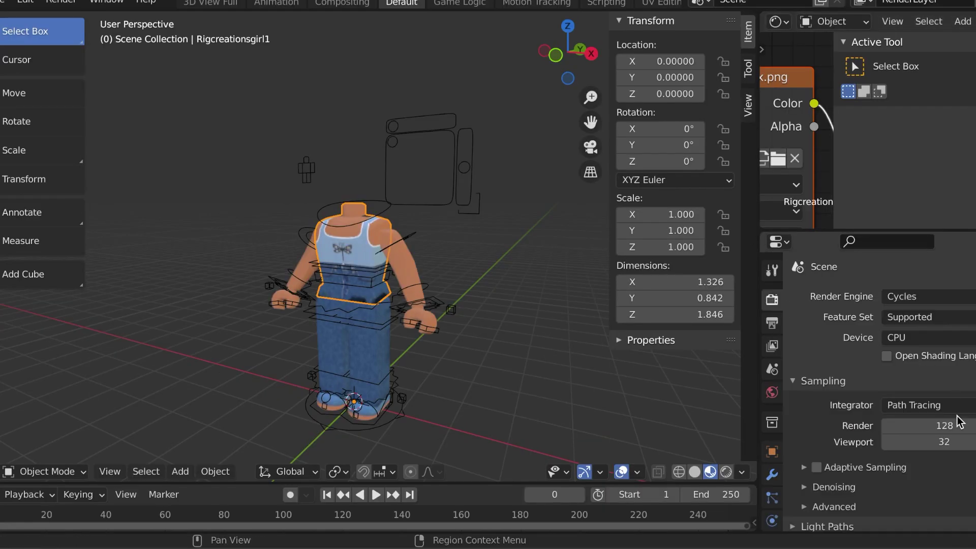
{"action": "scroll", "coordinate": [875, 356], "scroll_direction": "down", "scroll_amount": 3}
{"action": "double_click", "coordinate": [909, 325]}
{"action": "type", "text": "130"}
{"action": "key", "text": "Return"}
Set the render tile size to 16 by 16 in the performance settings
{"action": "scroll", "coordinate": [811, 463], "scroll_direction": "down", "scroll_amount": 5}
{"action": "left_click", "coordinate": [819, 419]}
{"action": "scroll", "coordinate": [826, 471], "scroll_direction": "down", "scroll_amount": 5}
{"action": "left_click", "coordinate": [813, 494]}
{"action": "scroll", "coordinate": [824, 462], "scroll_direction": "down", "scroll_amount": 4}
{"action": "double_click", "coordinate": [910, 470]}
{"action": "type", "text": "16"}
{"action": "key", "text": "Tab"}
{"action": "type", "text": "16"}
{"action": "key", "text": "Return"}
{"action": "scroll", "coordinate": [823, 486], "scroll_direction": "down", "scroll_amount": 5}
Set the render output file format to PNG
{"action": "left_click", "coordinate": [772, 323]}
{"action": "left_click", "coordinate": [890, 472]}
{"action": "left_click", "coordinate": [697, 389]}
Look through the scene's view layer, output and world settings
{"action": "left_click", "coordinate": [771, 346]}
{"action": "scroll", "coordinate": [834, 458], "scroll_direction": "down", "scroll_amount": 10}
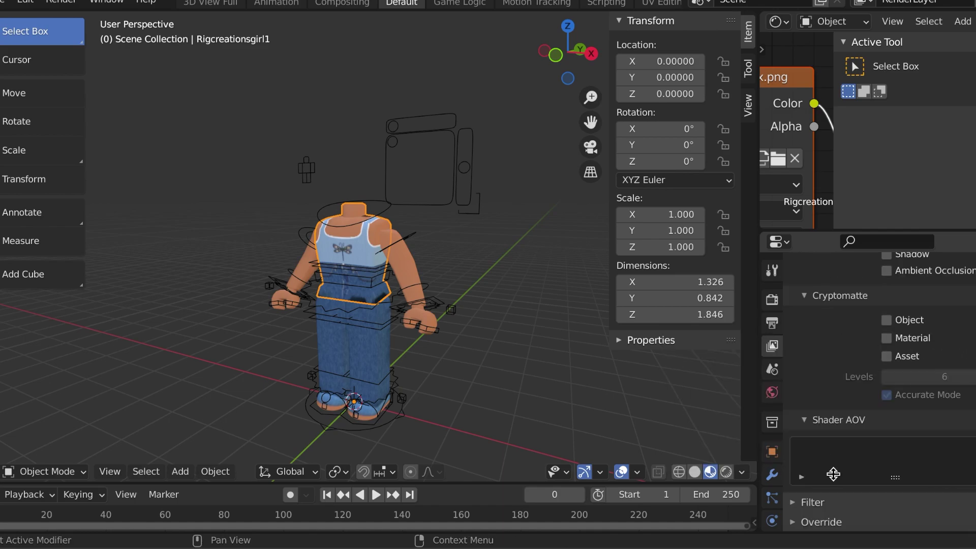
{"action": "scroll", "coordinate": [799, 473], "scroll_direction": "down", "scroll_amount": 2}
{"action": "left_click", "coordinate": [799, 472]}
{"action": "left_click", "coordinate": [797, 471]}
{"action": "left_click", "coordinate": [772, 324]}
{"action": "scroll", "coordinate": [843, 411], "scroll_direction": "up", "scroll_amount": 3}
{"action": "scroll", "coordinate": [842, 409], "scroll_direction": "down", "scroll_amount": 3}
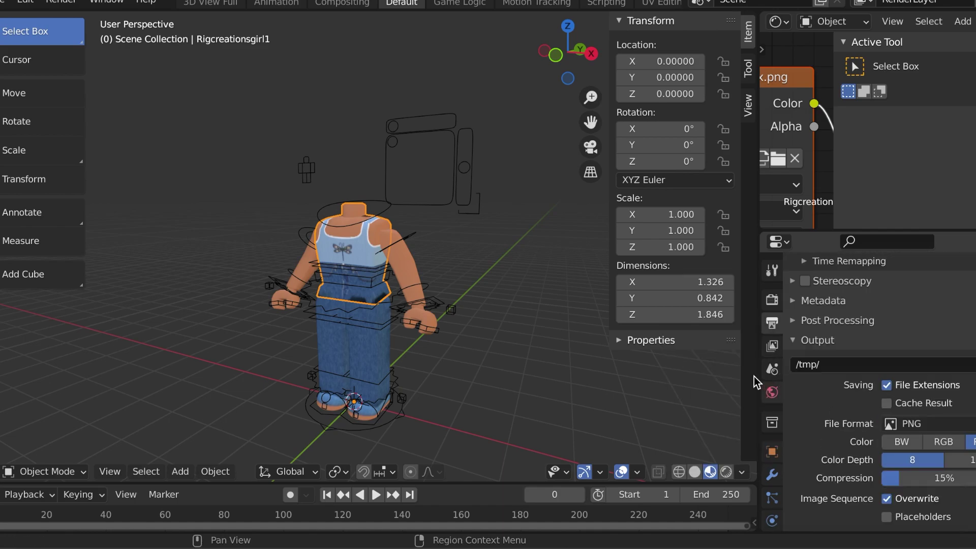
{"action": "left_click", "coordinate": [772, 346]}
{"action": "scroll", "coordinate": [820, 451], "scroll_direction": "down", "scroll_amount": 5}
{"action": "scroll", "coordinate": [844, 381], "scroll_direction": "up", "scroll_amount": 5}
{"action": "scroll", "coordinate": [845, 387], "scroll_direction": "up", "scroll_amount": 8}
{"action": "left_click", "coordinate": [811, 398]}
{"action": "left_click", "coordinate": [807, 471]}
{"action": "left_click", "coordinate": [772, 393]}
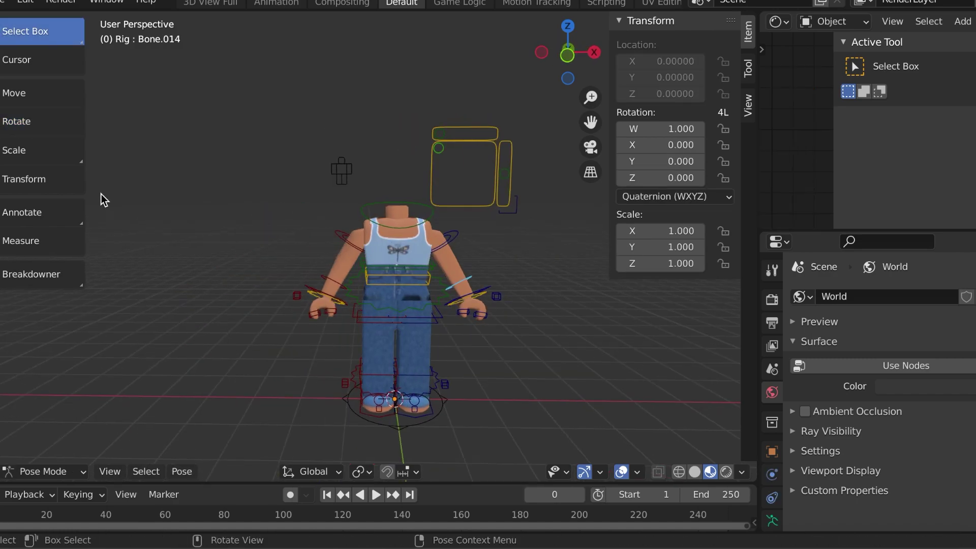
Rotate the rig's arm bones in Pose Mode to lower one hand beside the waist and raise the other before the chest
{"action": "left_click_drag", "start_coordinate": [446, 308], "coordinate": [404, 268]}
{"action": "left_click", "coordinate": [450, 228]}
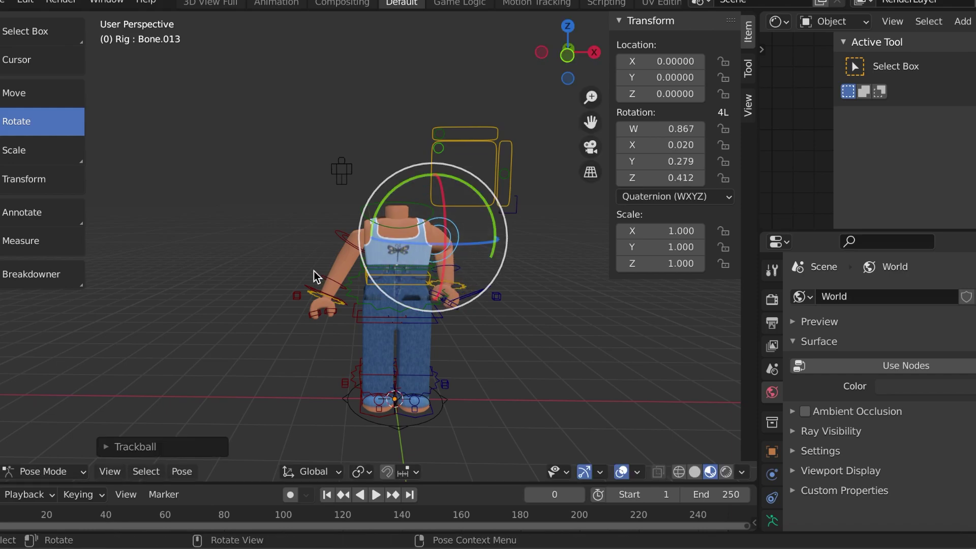
{"action": "left_click", "coordinate": [339, 287]}
{"action": "left_click_drag", "start_coordinate": [338, 284], "coordinate": [339, 235]}
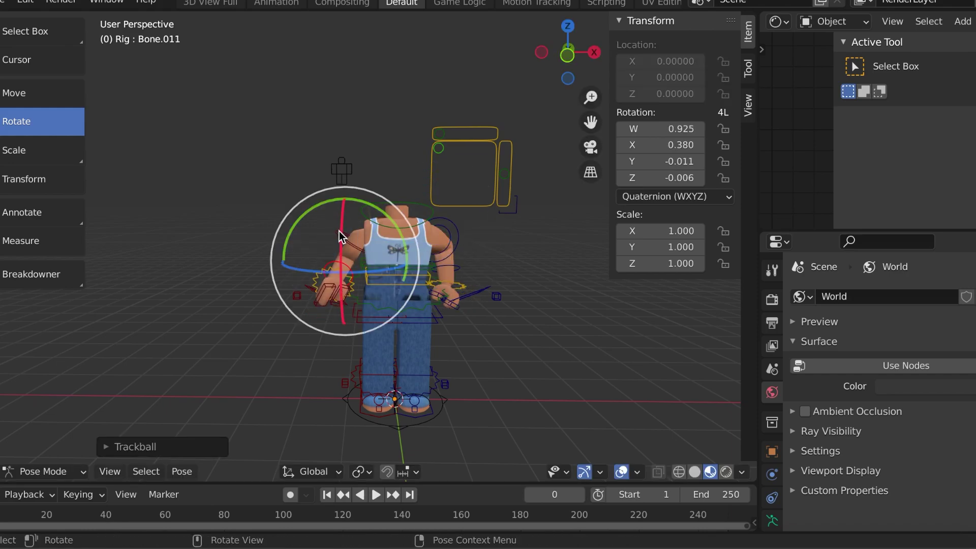
{"action": "left_click", "coordinate": [356, 270]}
{"action": "left_click_drag", "start_coordinate": [337, 277], "coordinate": [378, 188]}
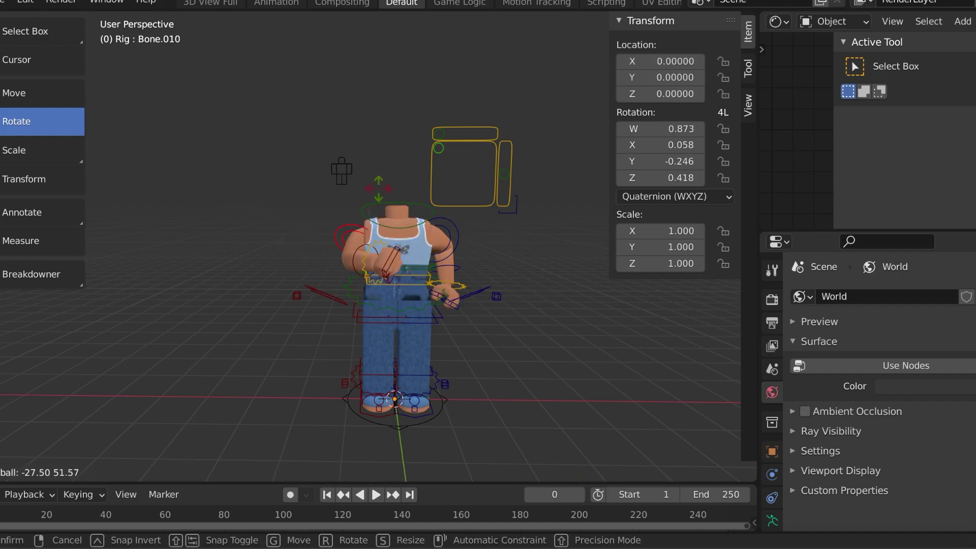
Import the exported avatar OBJ file from the Desktop into the scene
{"action": "left_click", "coordinate": [5, 2]}
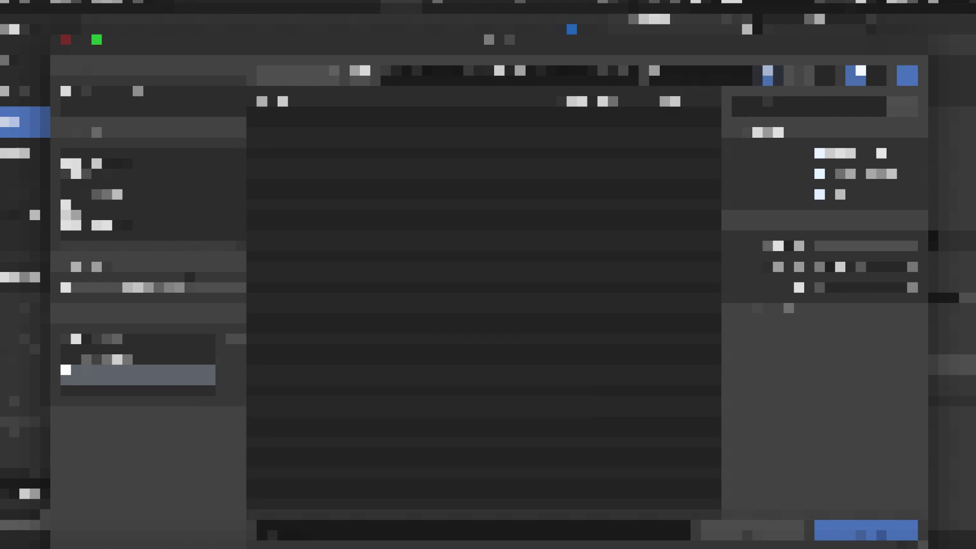
{"action": "left_click", "coordinate": [125, 195]}
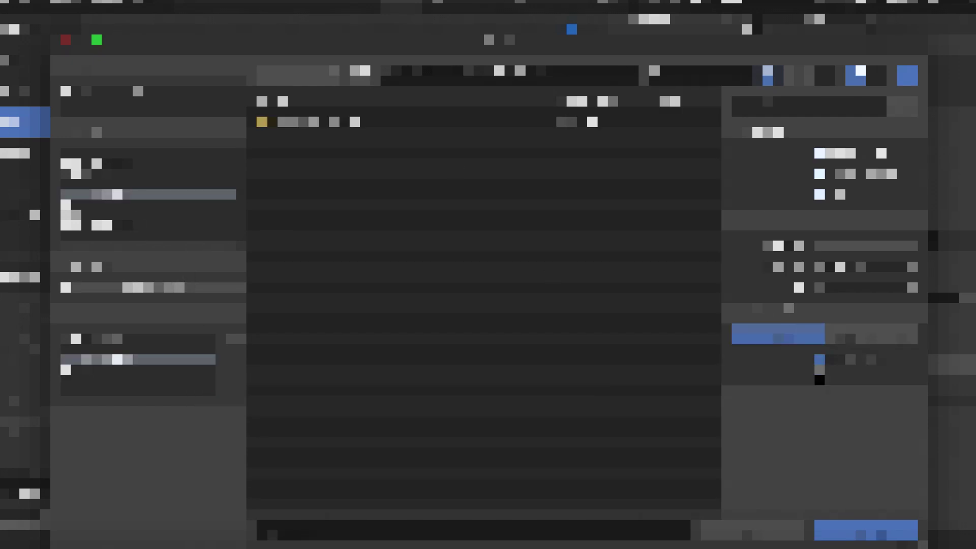
{"action": "left_click", "coordinate": [178, 177]}
{"action": "left_click", "coordinate": [300, 204]}
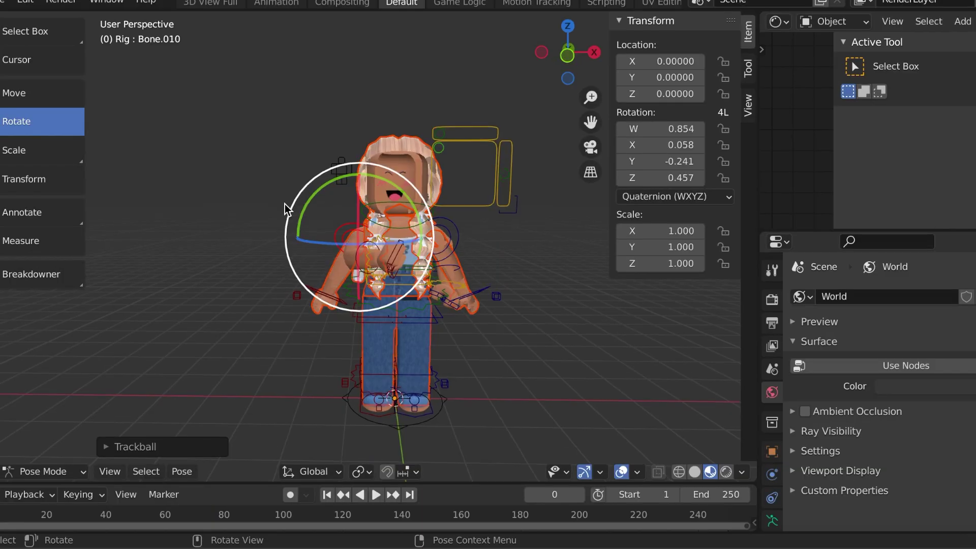
Try to move the imported avatar sideways away from the posed rig
{"action": "left_click", "coordinate": [40, 100]}
{"action": "left_click_drag", "start_coordinate": [428, 238], "coordinate": [239, 238]}
{"action": "key", "text": "ctrl+z"}
{"action": "key", "text": "ctrl+z"}
{"action": "key", "text": "ctrl+shift+z"}
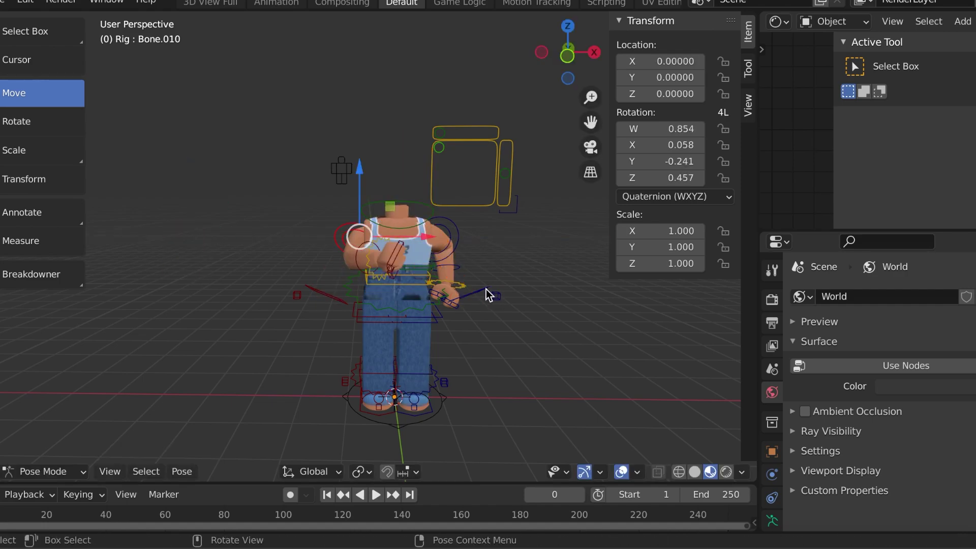
{"action": "key", "text": "ctrl+shift+z"}
{"action": "left_click_drag", "start_coordinate": [428, 237], "coordinate": [297, 238]}
{"action": "left_click", "coordinate": [272, 236]}
{"action": "key", "text": "ctrl+z"}
{"action": "left_click", "coordinate": [6, 1]}
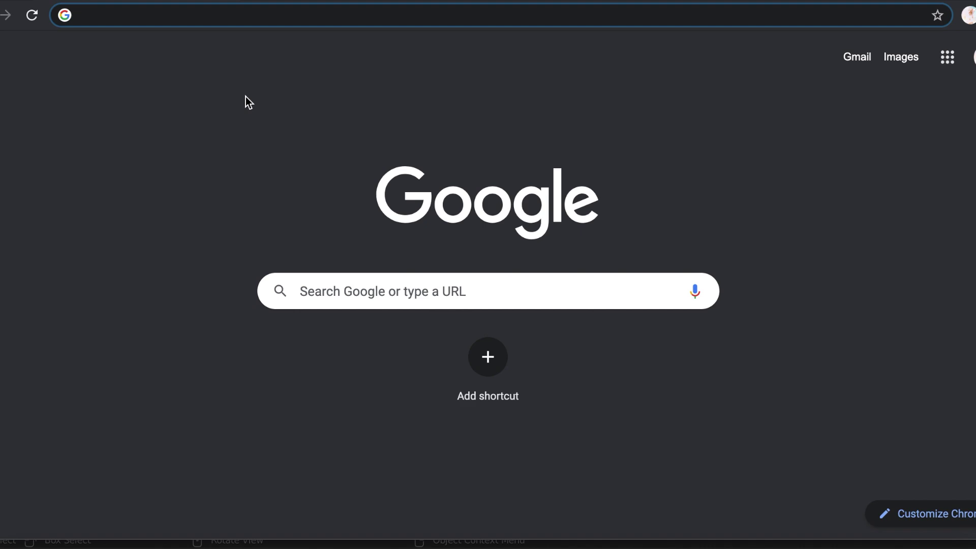
Switch to the web browser and go to pixlr.com
{"action": "type", "text": "pixli"}
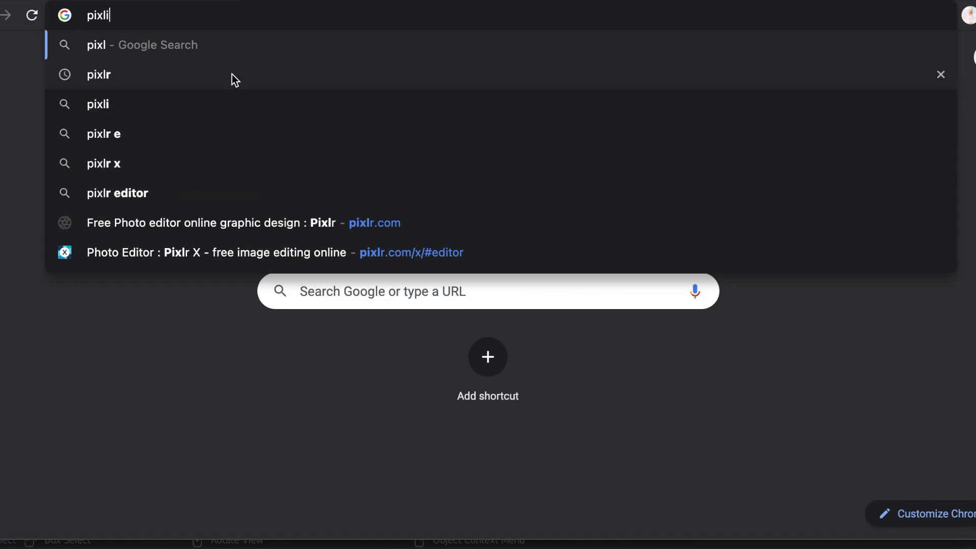
{"action": "key", "text": "BackSpace"}
{"action": "type", "text": "r.co"}
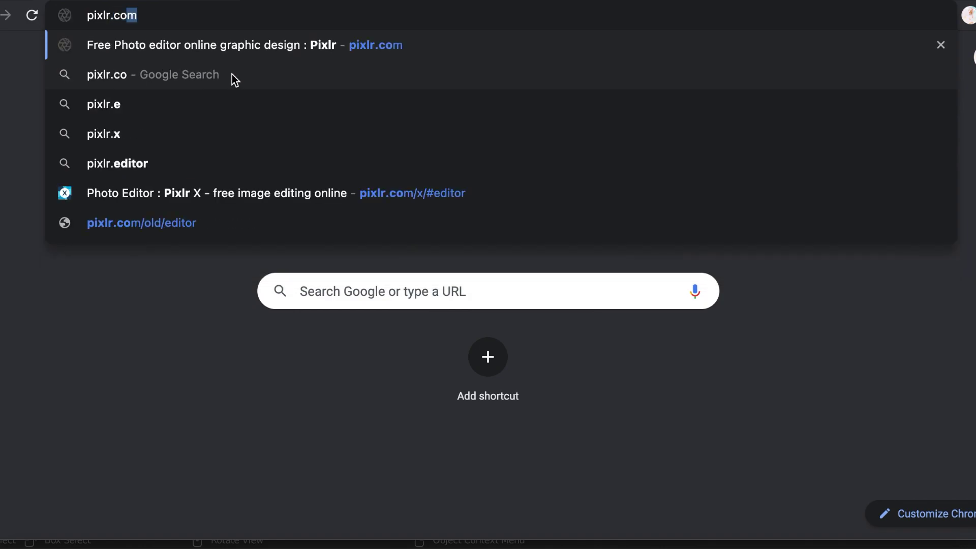
{"action": "key", "text": "Return"}
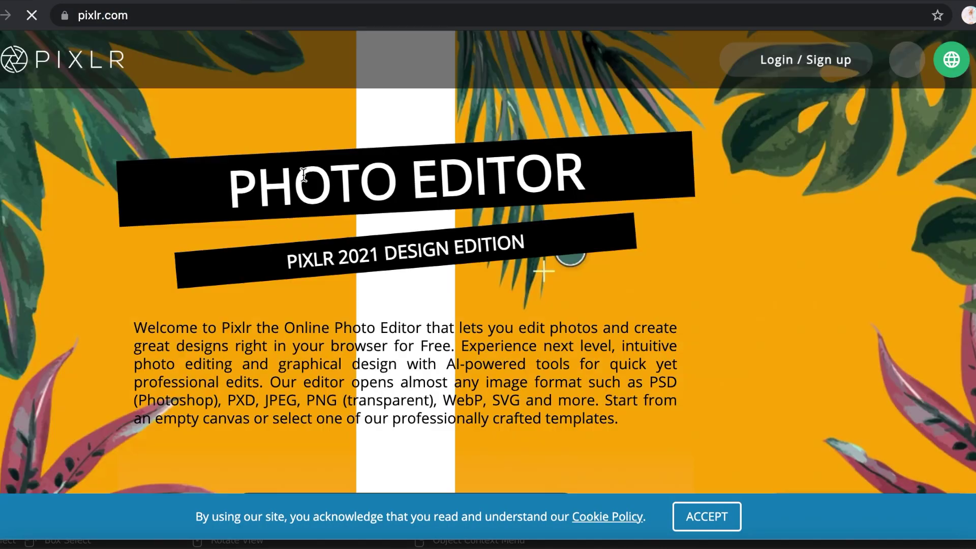
Start the Pixlr X editor and open the rendered image of the avatar in the picnic garden
{"action": "scroll", "coordinate": [304, 175], "scroll_direction": "down", "scroll_amount": 6}
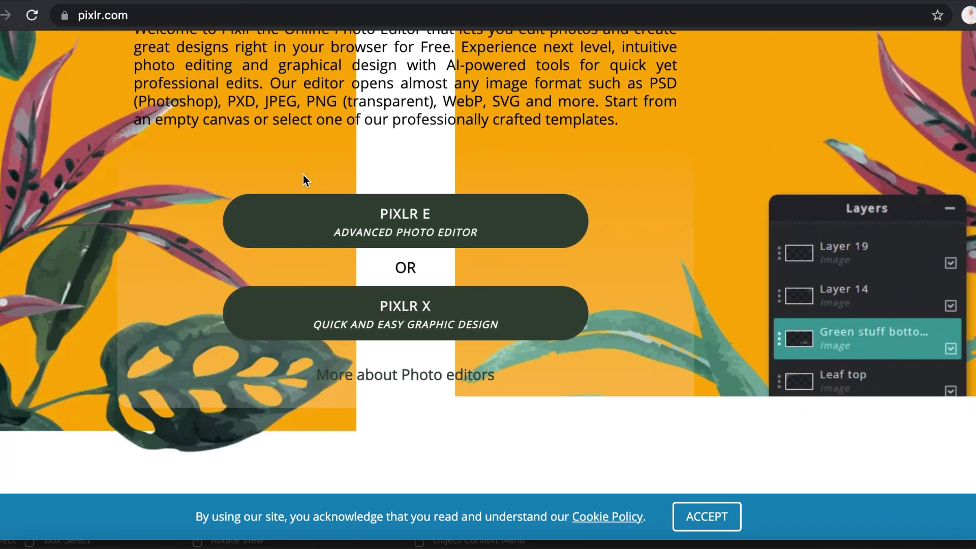
{"action": "left_click", "coordinate": [303, 324]}
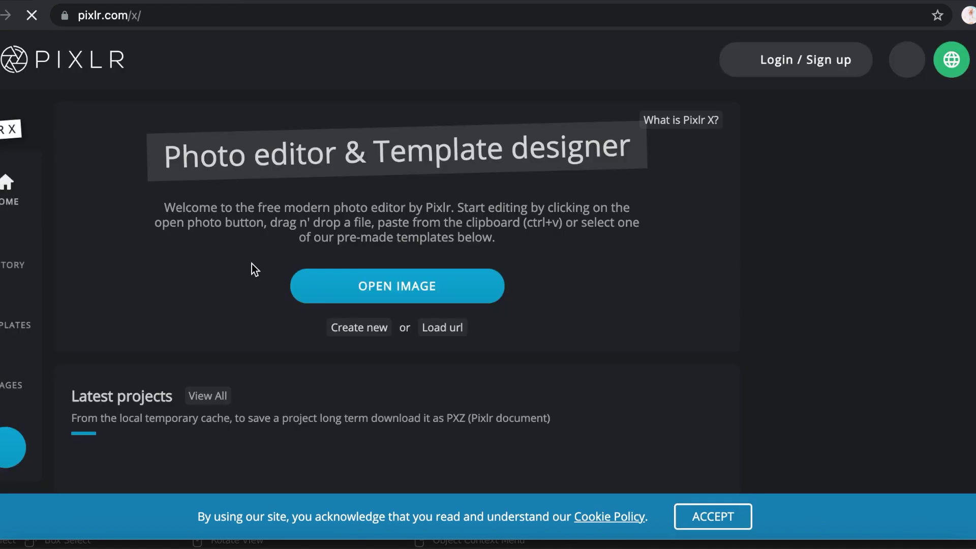
{"action": "left_click", "coordinate": [326, 283]}
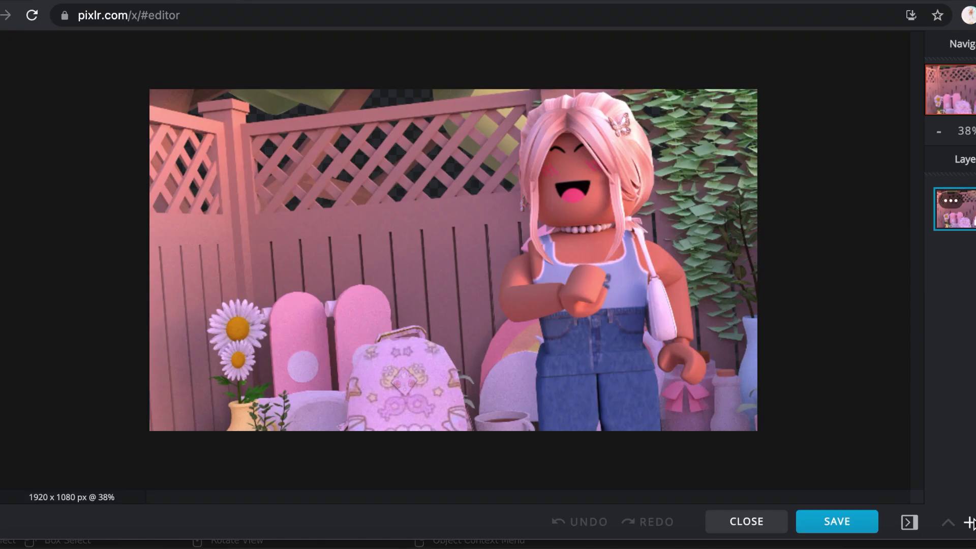
Add the sunset landscape screenshot as an image layer and move it beneath the rendered avatar layer
{"action": "left_click", "coordinate": [969, 523]}
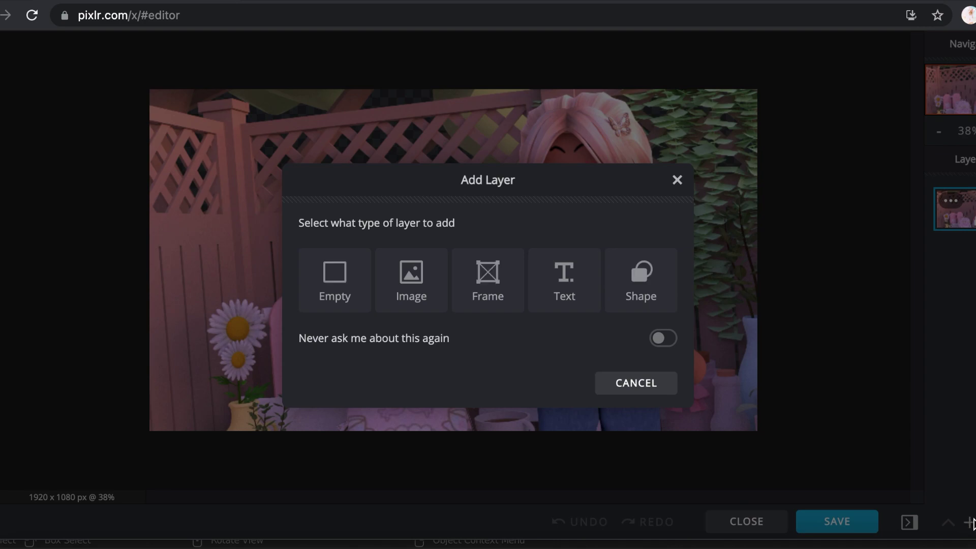
{"action": "left_click", "coordinate": [413, 274]}
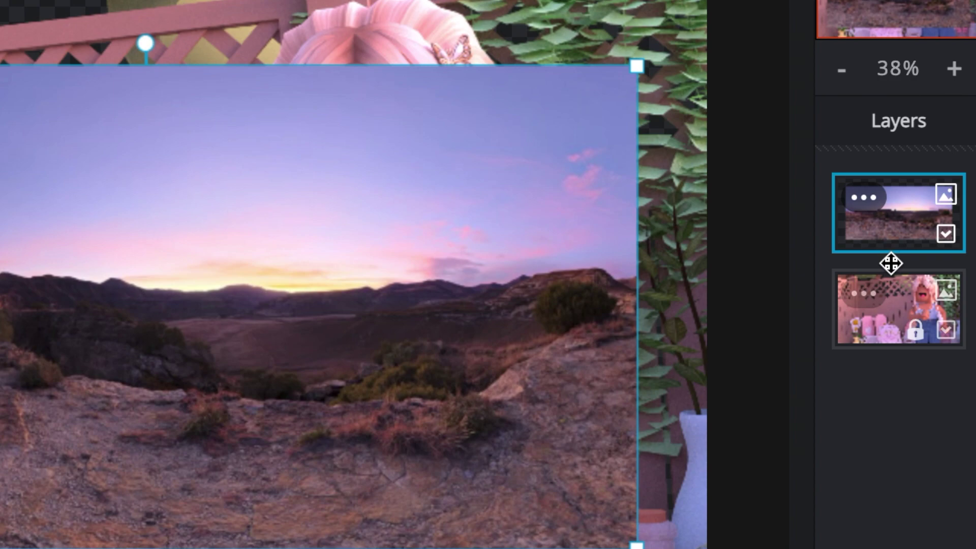
{"action": "left_click_drag", "start_coordinate": [891, 263], "coordinate": [888, 389]}
{"action": "left_click_drag", "start_coordinate": [897, 224], "coordinate": [885, 322]}
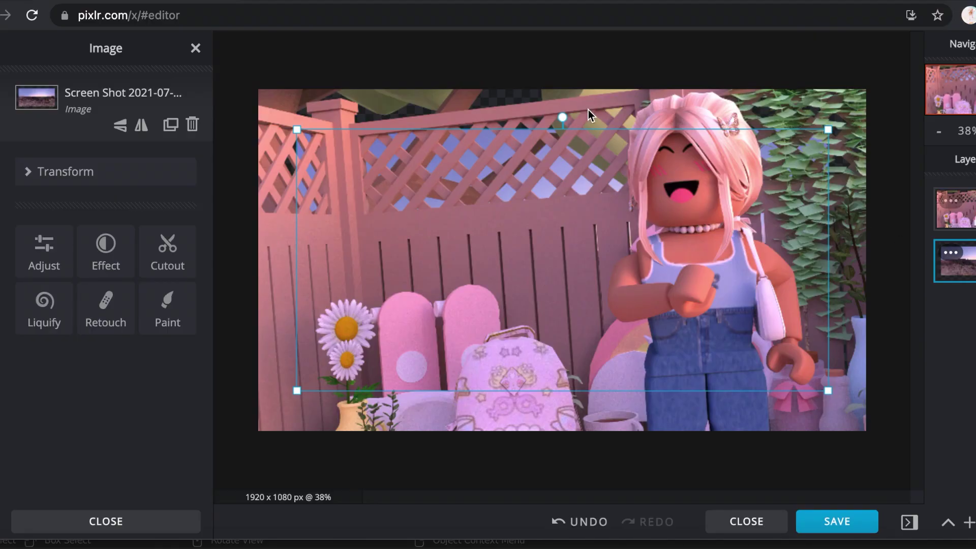
Enlarge and reposition the sunset image so it fills the sky behind the fence across the full picture width
{"action": "left_click_drag", "start_coordinate": [484, 144], "coordinate": [435, 74]}
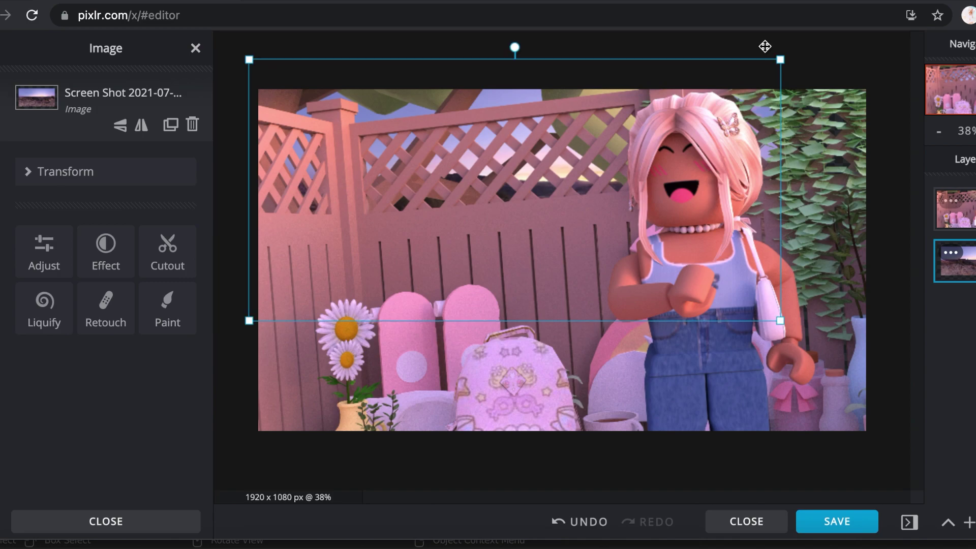
{"action": "left_click_drag", "start_coordinate": [781, 59], "coordinate": [937, 1]}
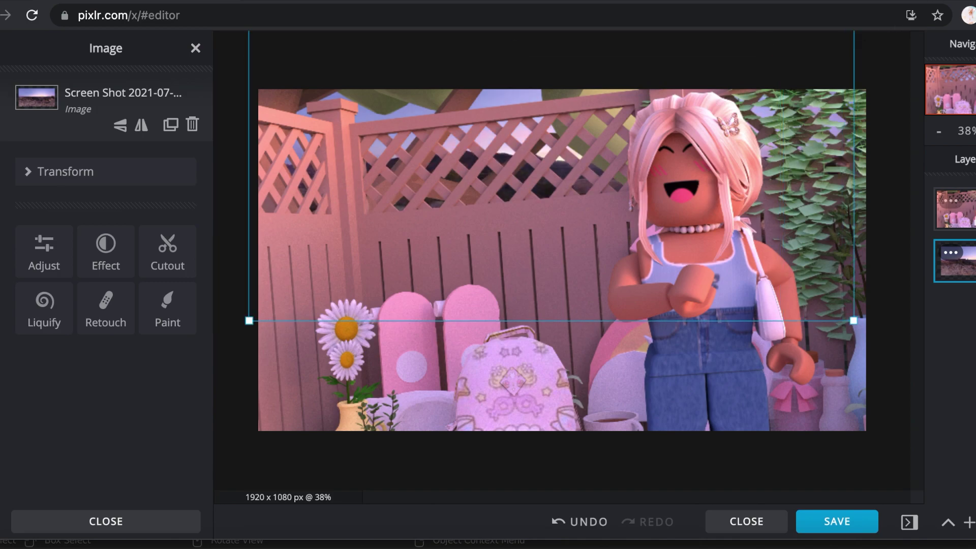
{"action": "left_click_drag", "start_coordinate": [856, 325], "coordinate": [896, 344]}
{"action": "left_click_drag", "start_coordinate": [747, 249], "coordinate": [758, 276]}
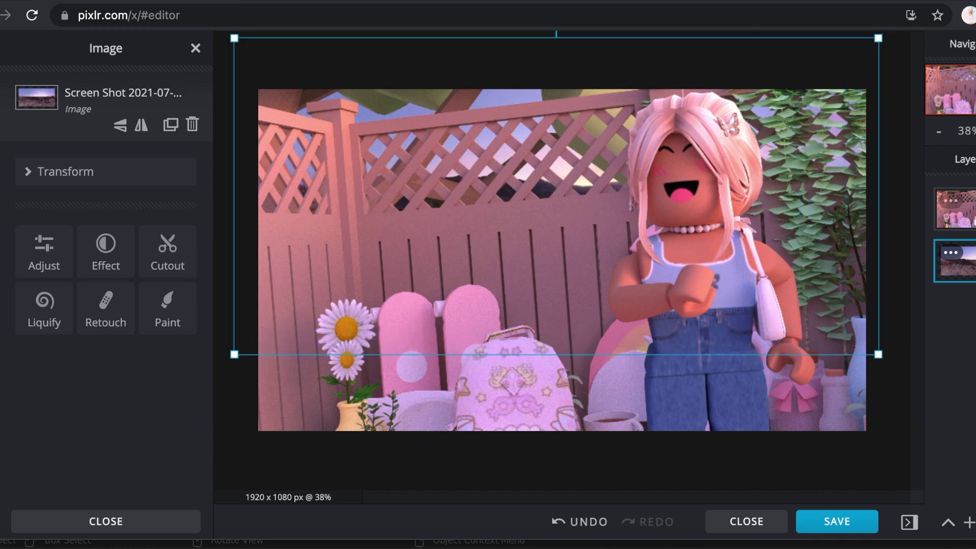
{"action": "left_click", "coordinate": [723, 468]}
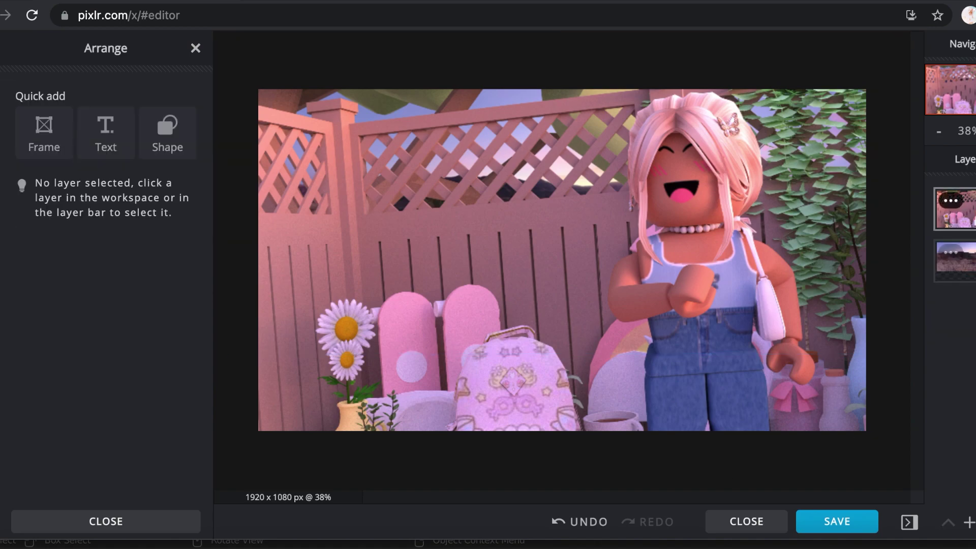
Add a new text layer above the render reading "How to" and "make a thumbnail" on two lines
{"action": "left_click", "coordinate": [966, 216]}
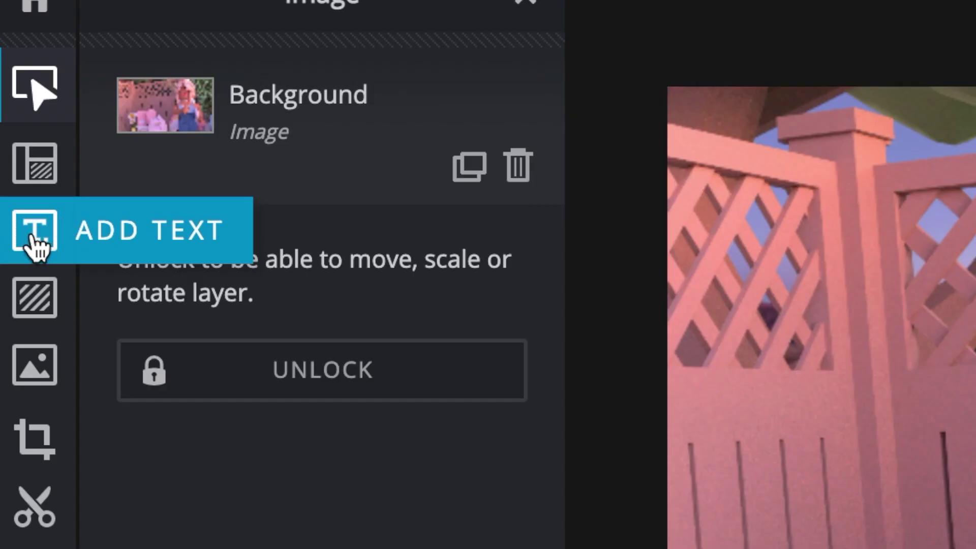
{"action": "left_click", "coordinate": [33, 237]}
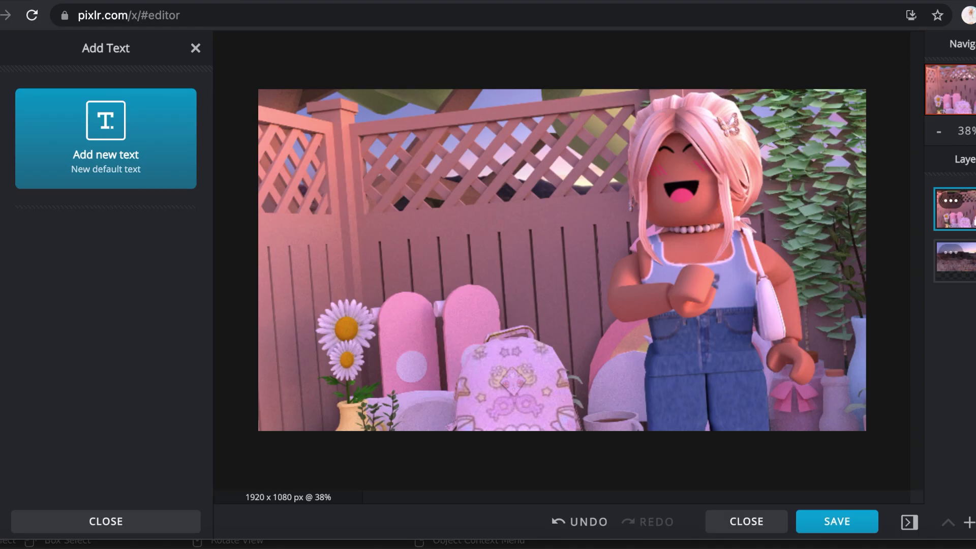
{"action": "left_click", "coordinate": [84, 131]}
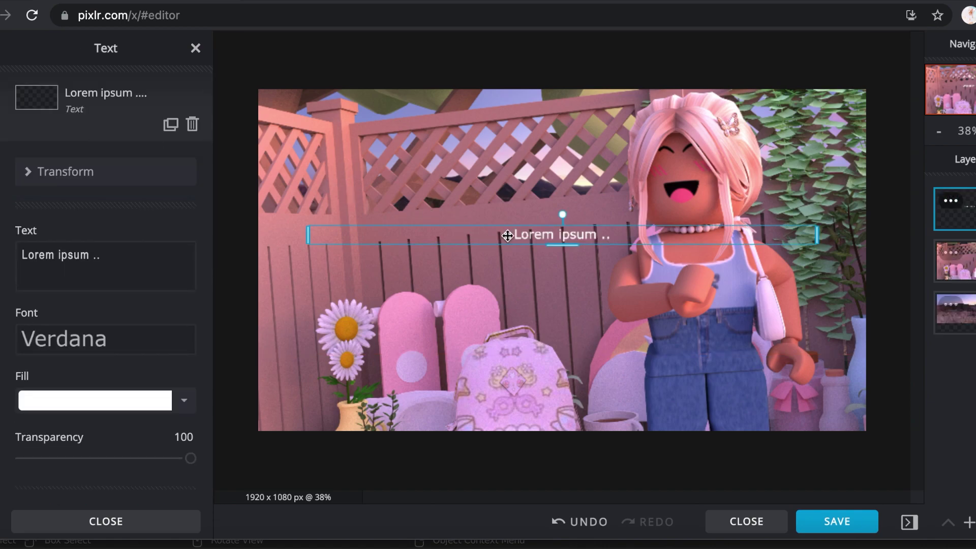
{"action": "double_click", "coordinate": [524, 233]}
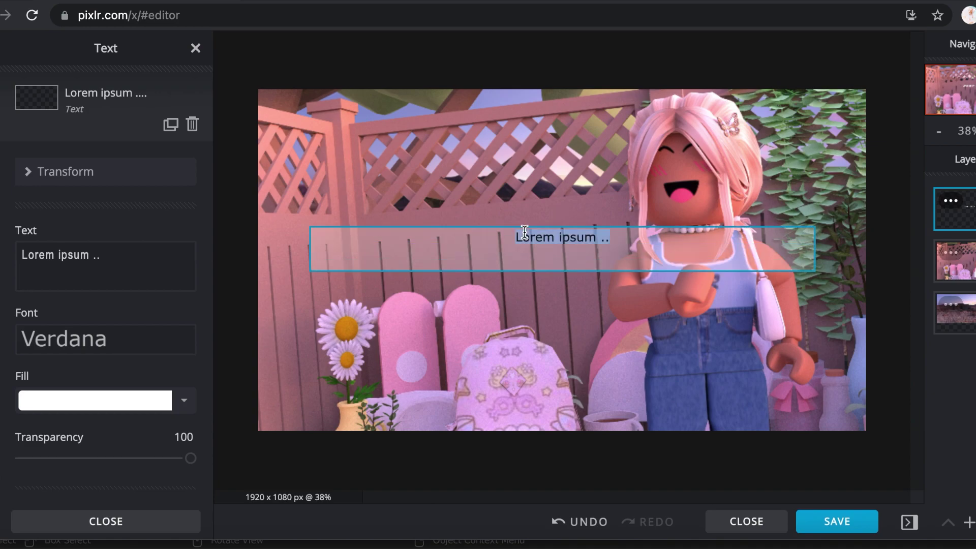
{"action": "type", "text": "How to"}
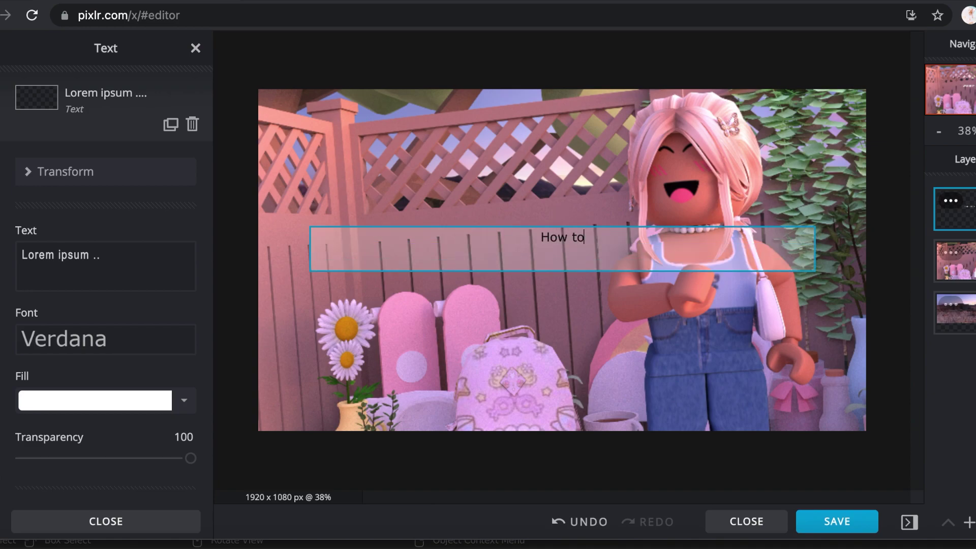
{"action": "key", "text": "Return"}
{"action": "type", "text": "make a t"}
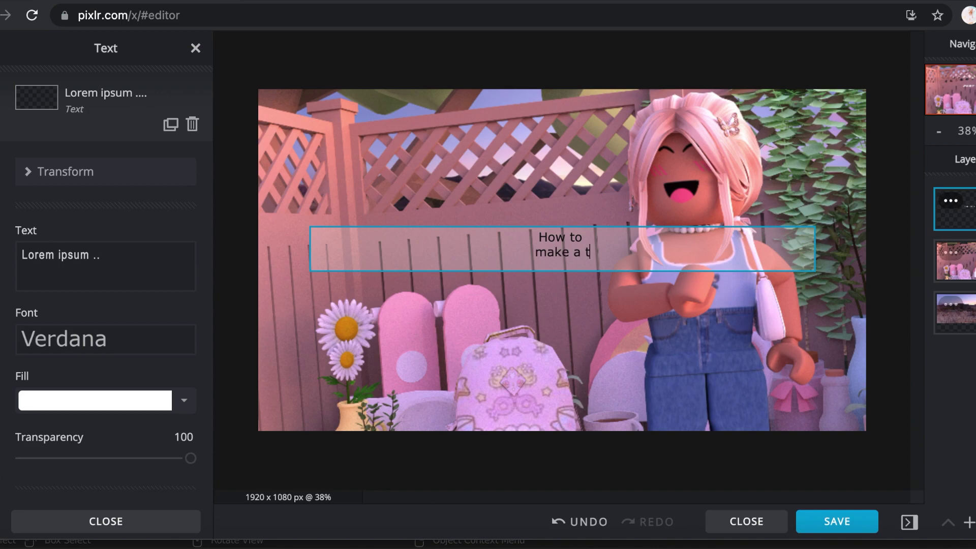
{"action": "type", "text": "humbnail"}
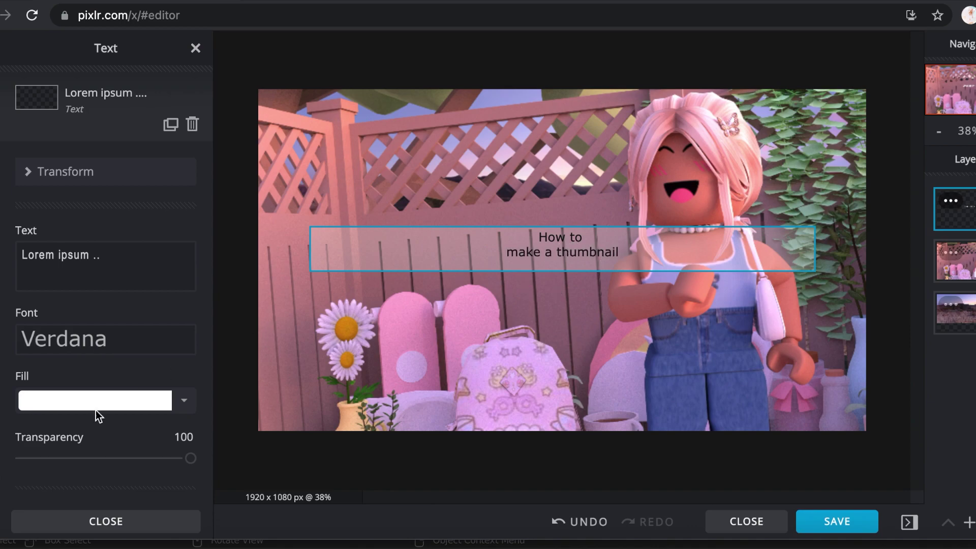
Set the title text to size 90 with the Adeft font, placing it over the fence beside the avatar
{"action": "scroll", "coordinate": [96, 411], "scroll_direction": "down", "scroll_amount": 3}
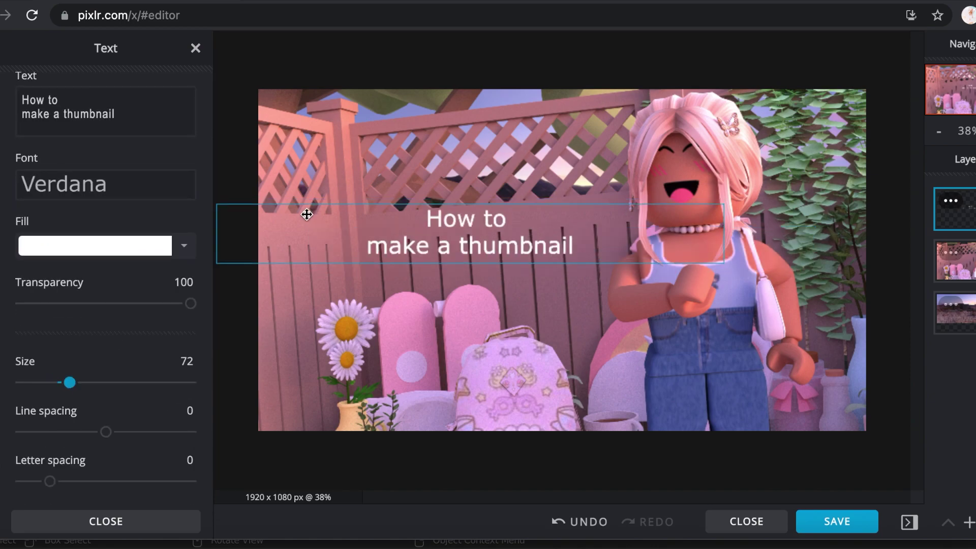
{"action": "left_click_drag", "start_coordinate": [307, 212], "coordinate": [306, 213]}
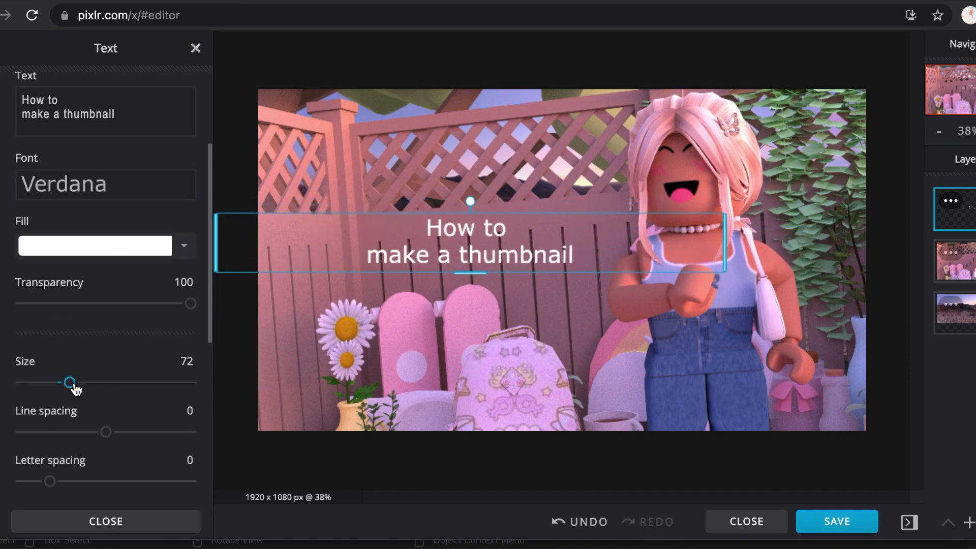
{"action": "left_click_drag", "start_coordinate": [76, 389], "coordinate": [81, 387]}
{"action": "left_click_drag", "start_coordinate": [331, 213], "coordinate": [326, 207]}
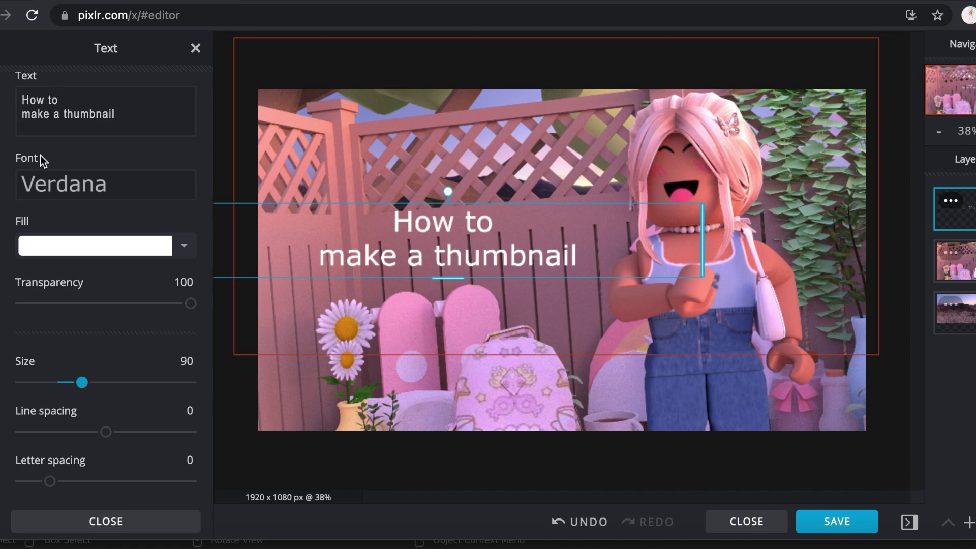
{"action": "left_click", "coordinate": [48, 193]}
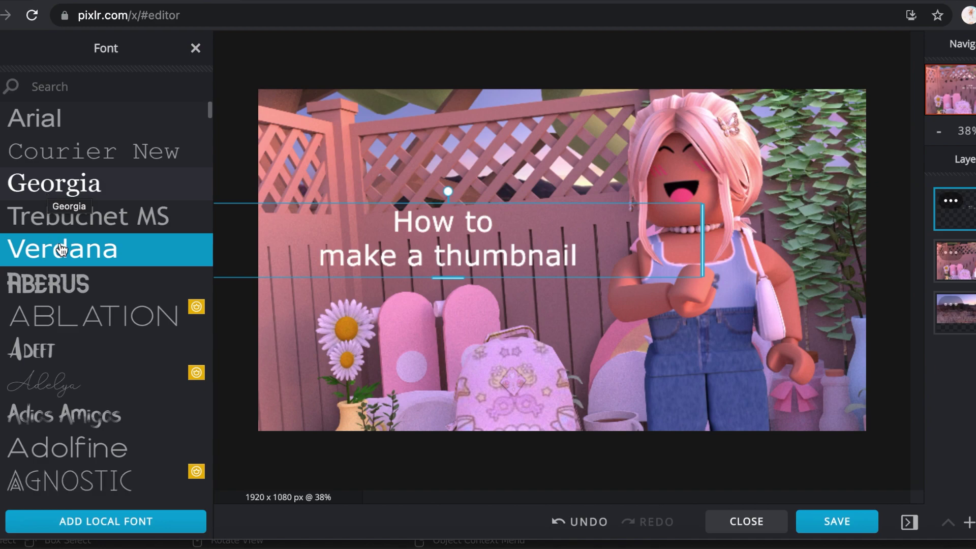
{"action": "left_click", "coordinate": [42, 352]}
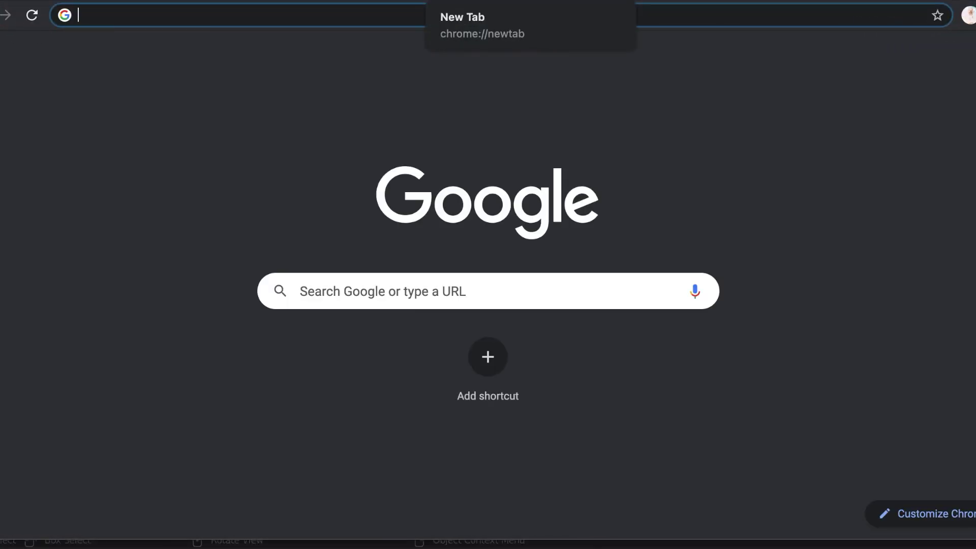
Go to dafont.com in a new browser tab
{"action": "type", "text": "dafont.com"}
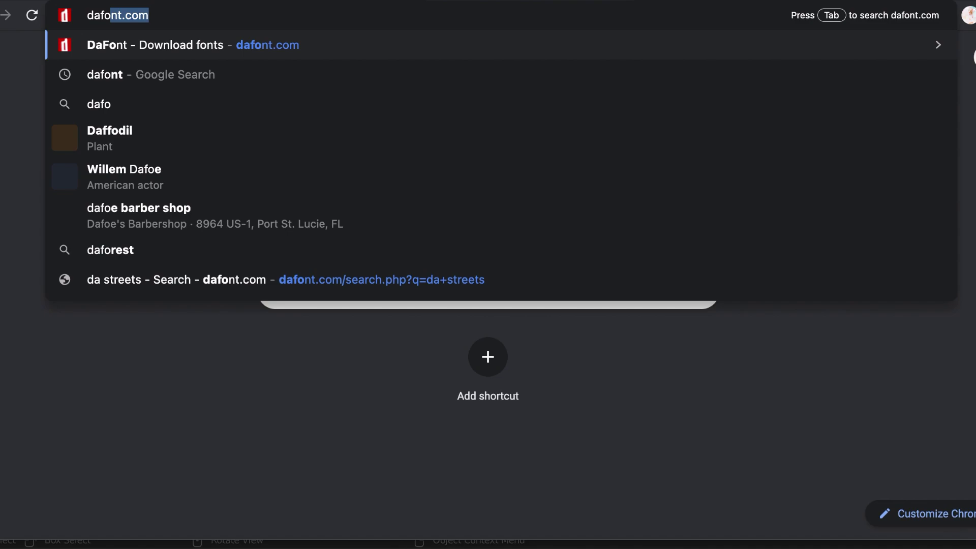
{"action": "key", "text": "Return"}
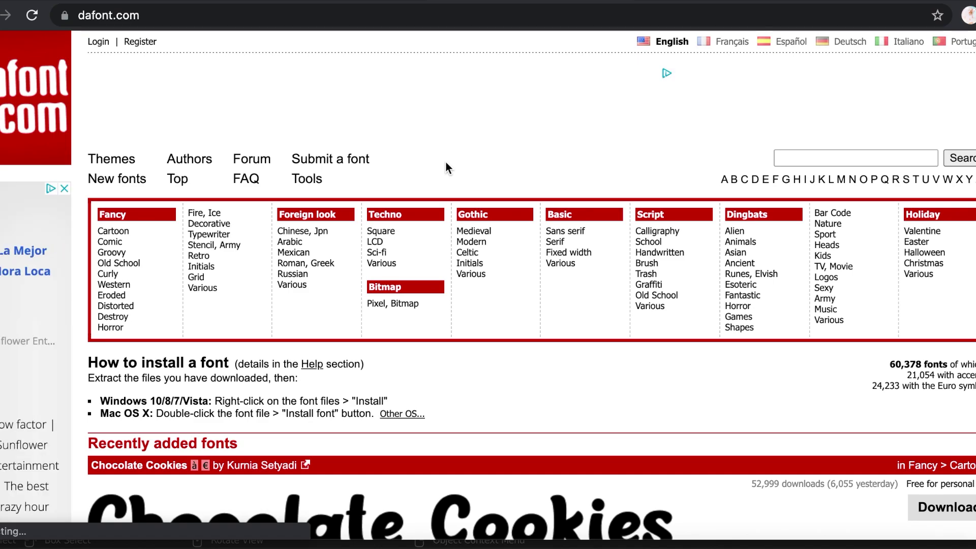
Look through the font categories and the recently added fonts on the DaFont home page
{"action": "scroll", "coordinate": [446, 162], "scroll_direction": "down", "scroll_amount": 7}
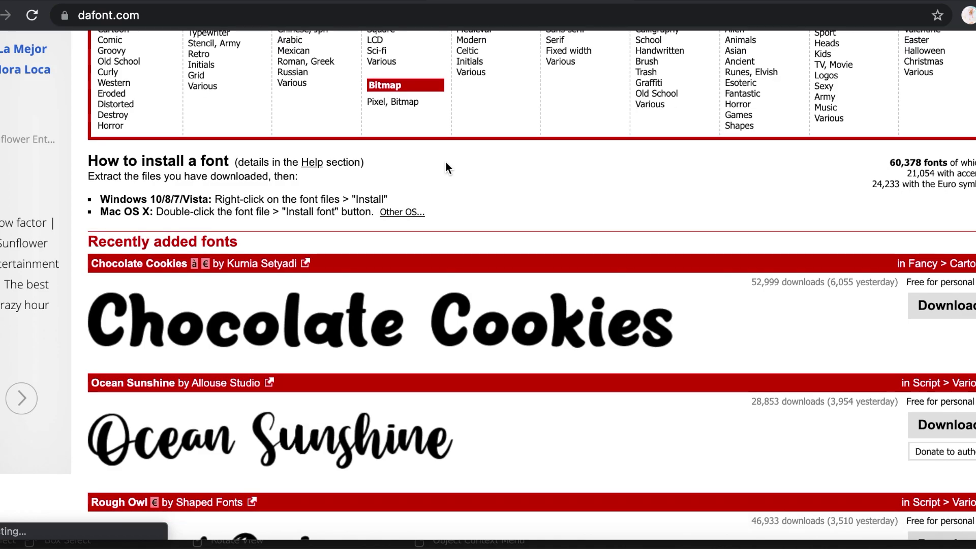
{"action": "scroll", "coordinate": [445, 162], "scroll_direction": "down", "scroll_amount": 5}
{"action": "scroll", "coordinate": [446, 161], "scroll_direction": "up", "scroll_amount": 11}
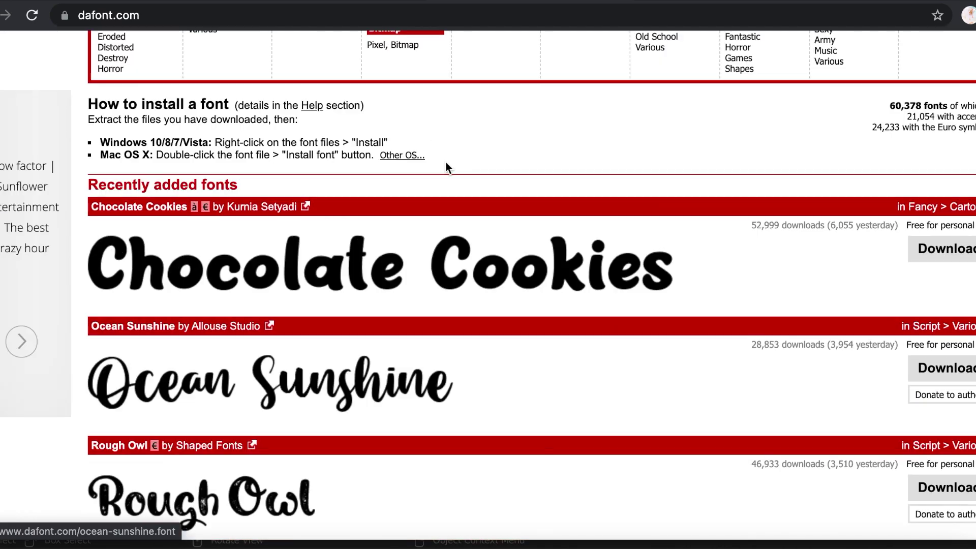
{"action": "scroll", "coordinate": [311, 310], "scroll_direction": "down", "scroll_amount": 8}
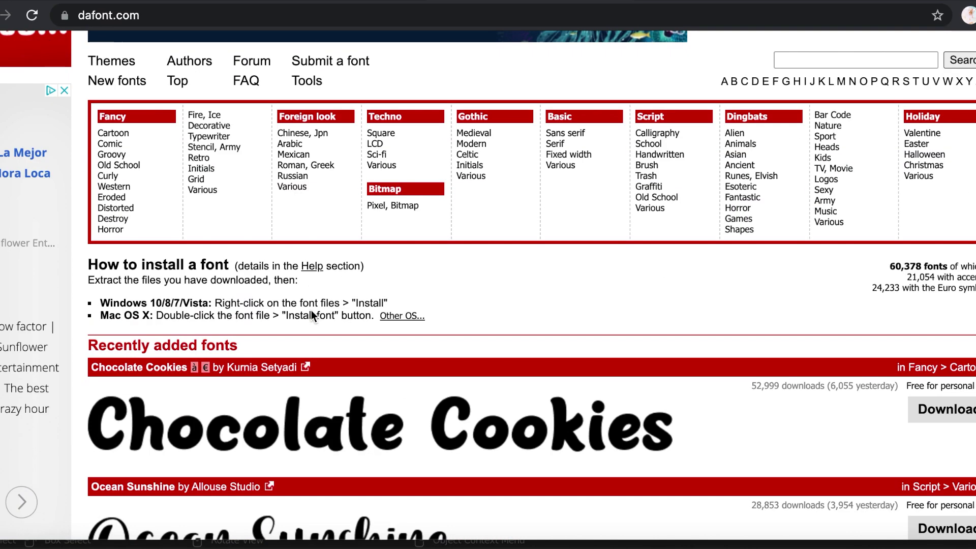
{"action": "scroll", "coordinate": [312, 316], "scroll_direction": "down", "scroll_amount": 7}
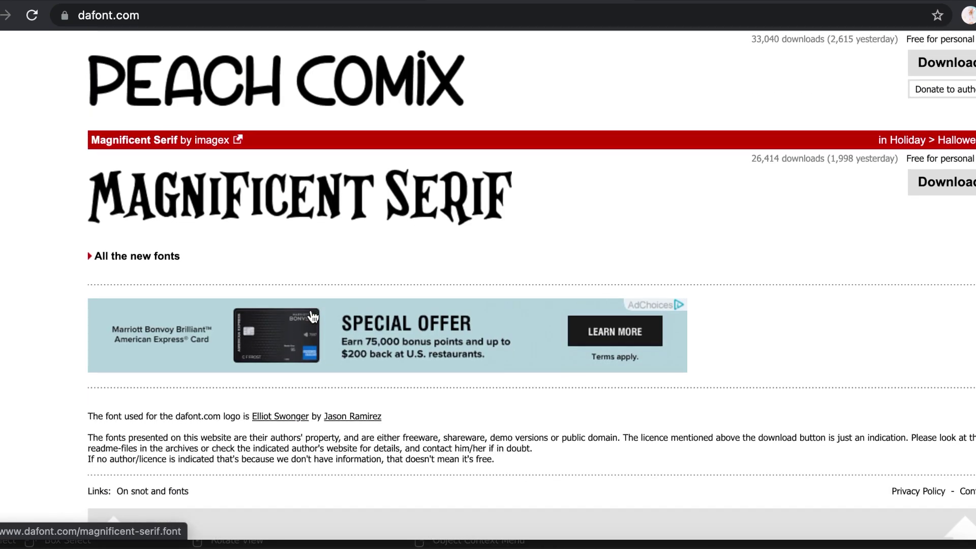
{"action": "scroll", "coordinate": [312, 316], "scroll_direction": "up", "scroll_amount": 4}
{"action": "scroll", "coordinate": [313, 316], "scroll_direction": "up", "scroll_amount": 12}
{"action": "scroll", "coordinate": [313, 315], "scroll_direction": "down", "scroll_amount": 3}
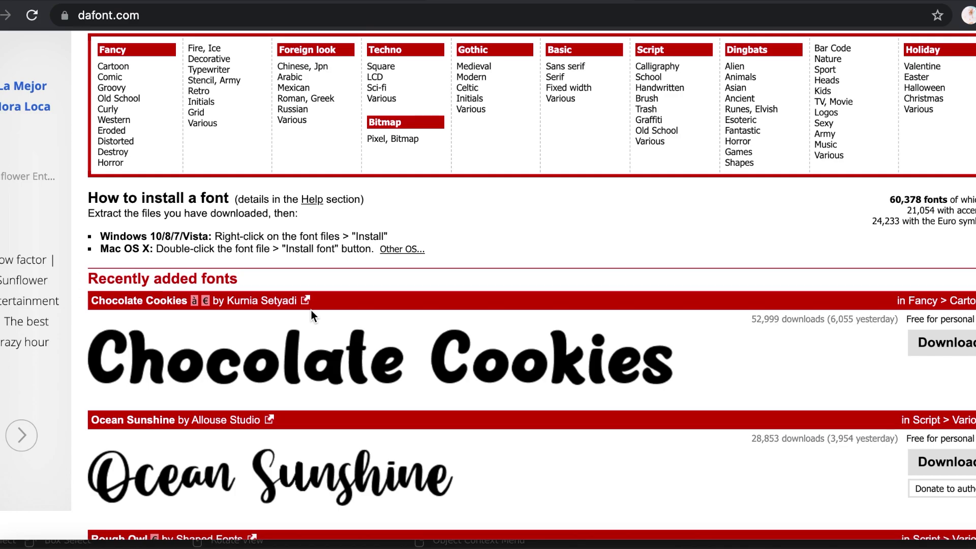
{"action": "scroll", "coordinate": [311, 310], "scroll_direction": "down", "scroll_amount": 5}
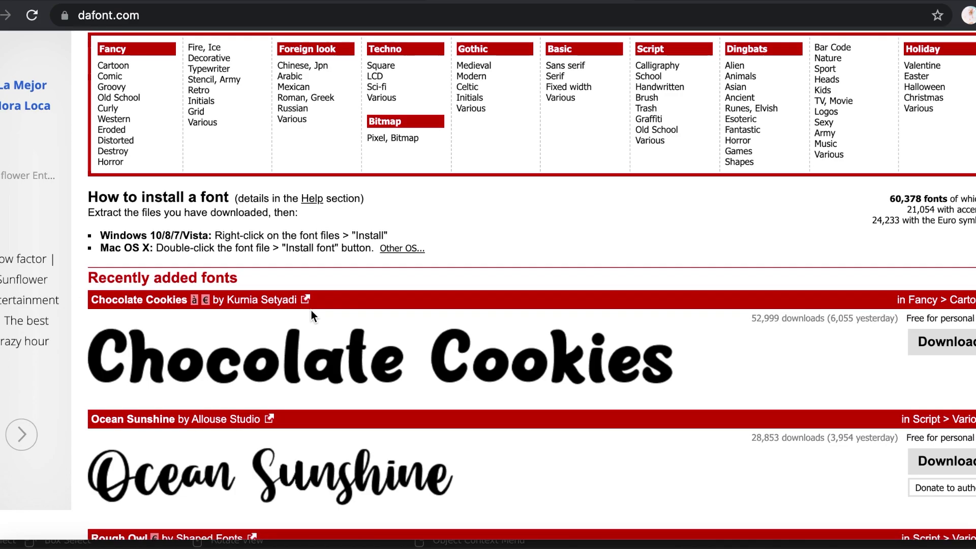
{"action": "scroll", "coordinate": [311, 311], "scroll_direction": "up", "scroll_amount": 8}
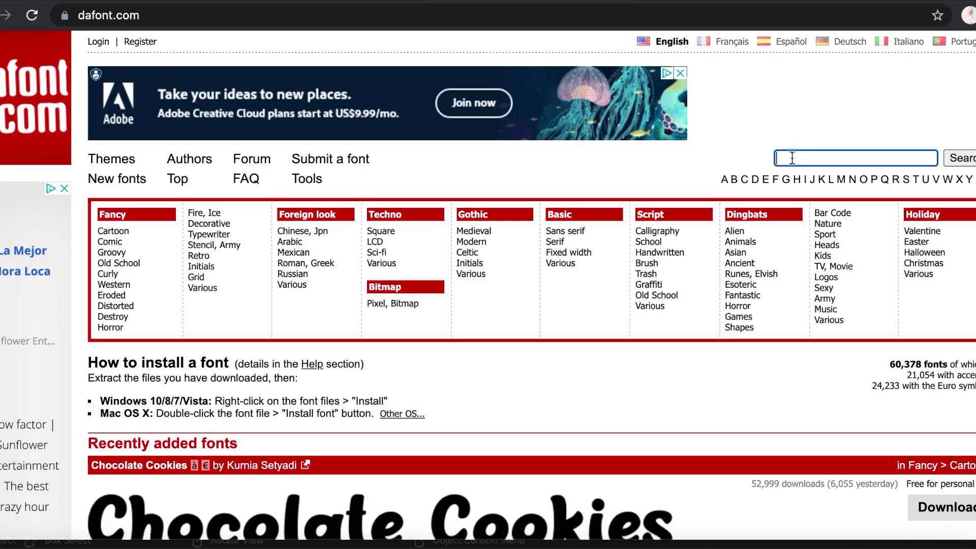
Search DaFont for "lemon milk" and download the Lemon Milk font
{"action": "left_click", "coordinate": [792, 158]}
{"action": "type", "text": "le"}
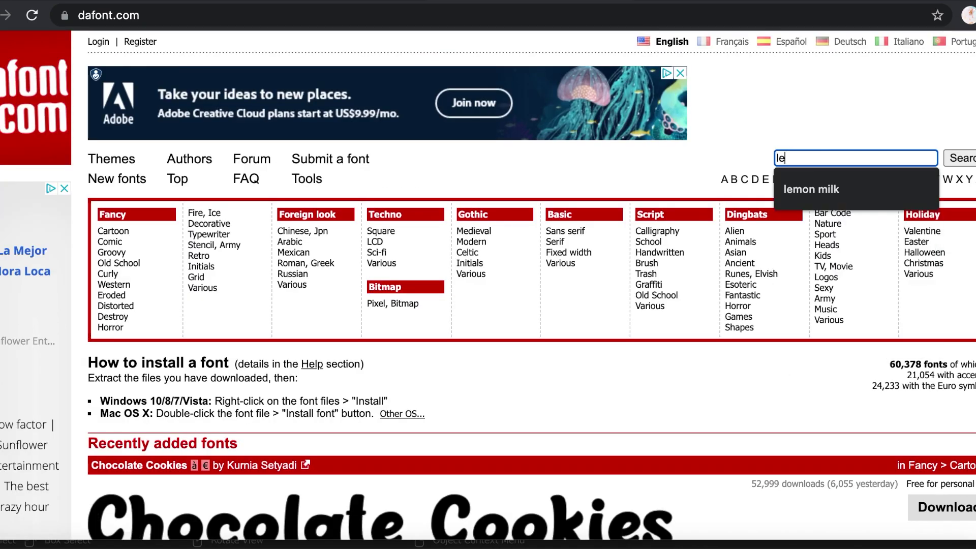
{"action": "type", "text": "mon milk"}
{"action": "key", "text": "Return"}
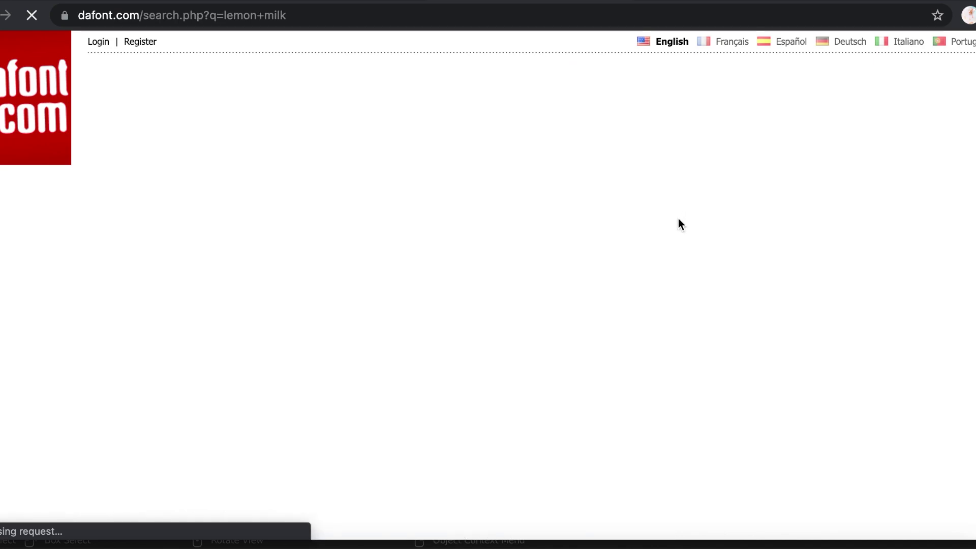
{"action": "scroll", "coordinate": [672, 241], "scroll_direction": "down", "scroll_amount": 3}
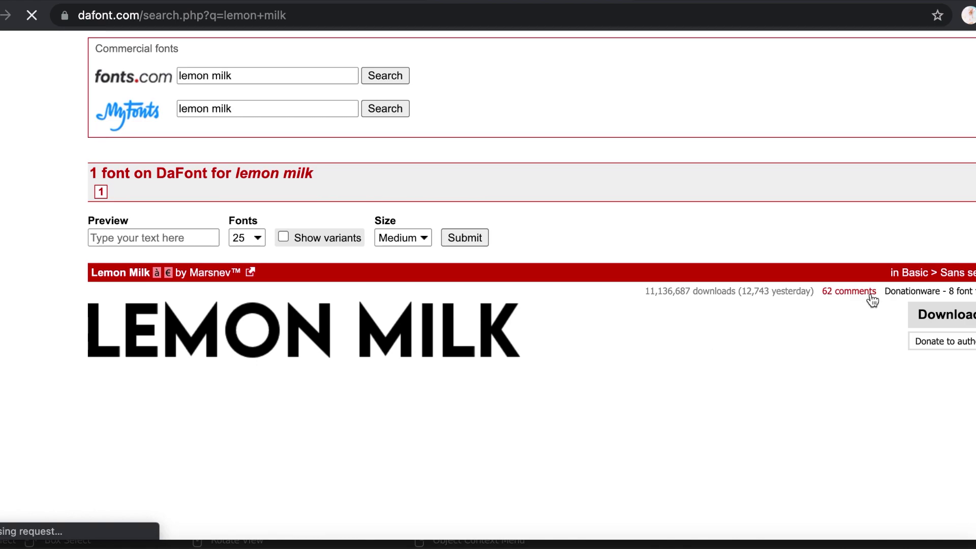
{"action": "left_click", "coordinate": [952, 314]}
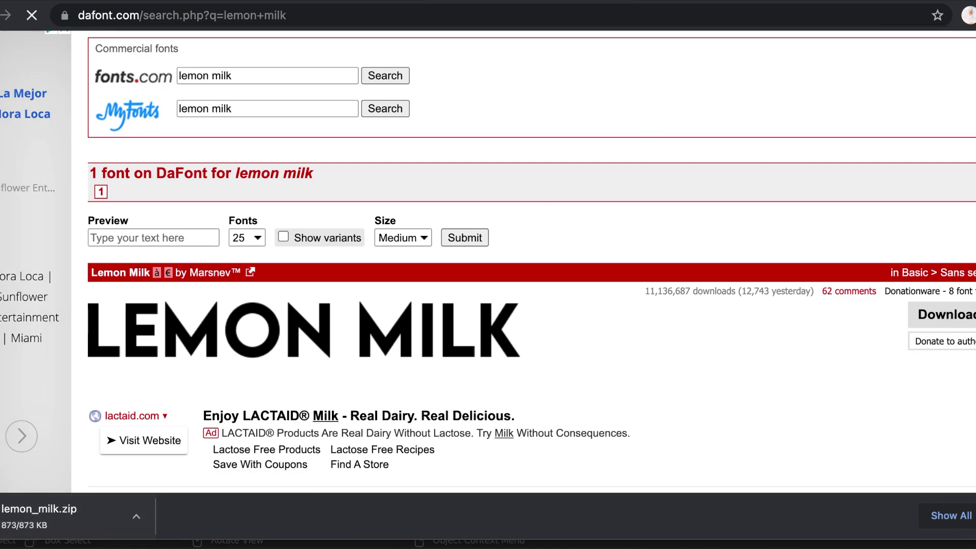
Launch Font Book and open the downloaded lemon_milk.zip archive
{"action": "key", "text": "super+space"}
{"action": "type", "text": "fo"}
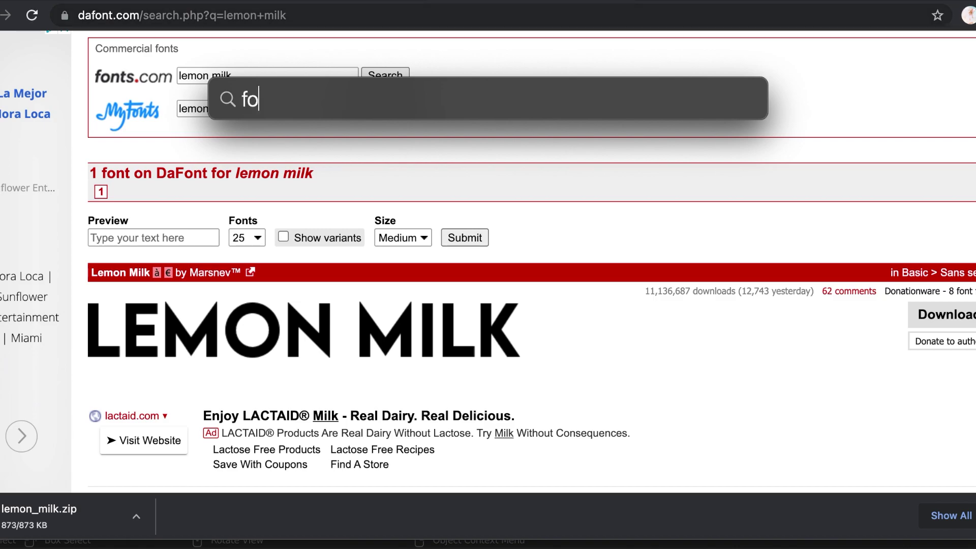
{"action": "key", "text": "Return"}
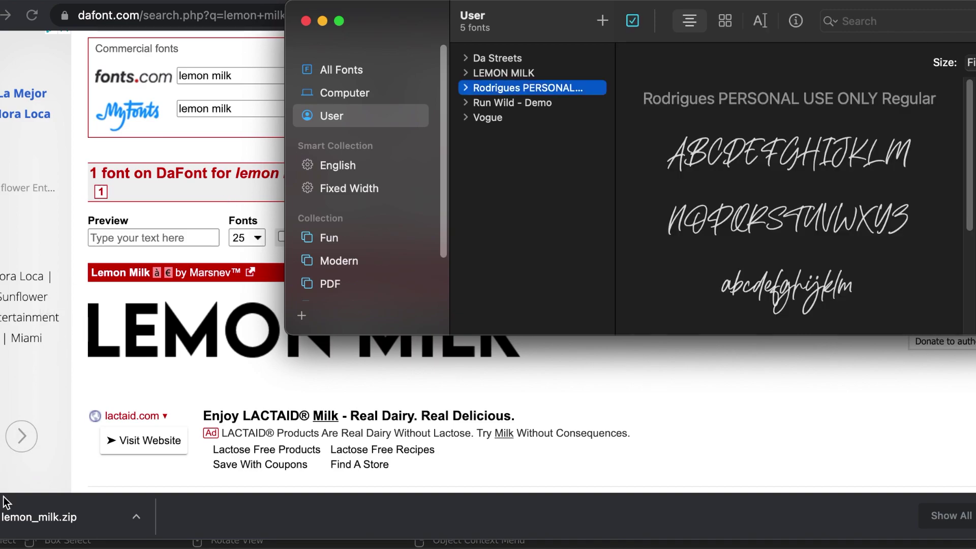
{"action": "left_click", "coordinate": [8, 512]}
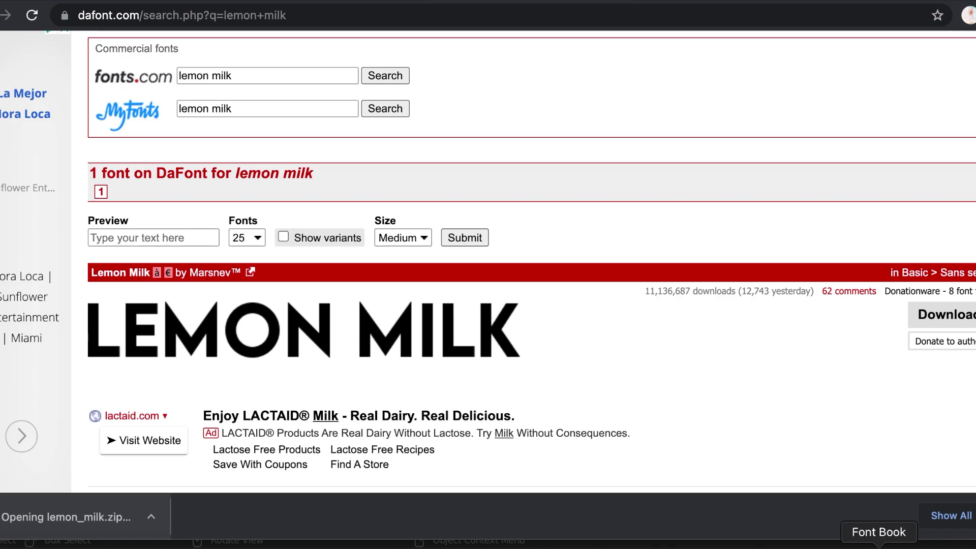
Add the extracted LEMONMILK .otf font files from the lemon_milk folder to the user fonts in Font Book
{"action": "left_click", "coordinate": [879, 548]}
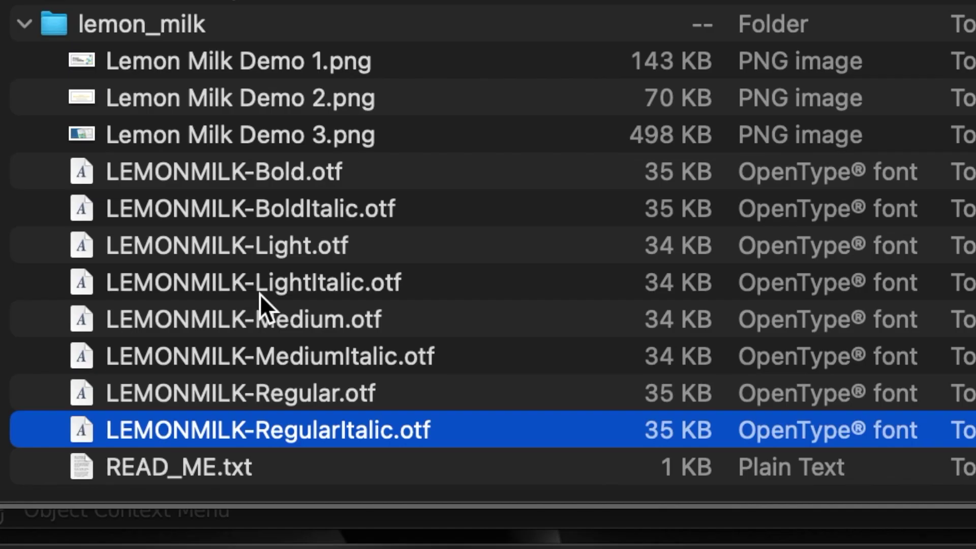
{"action": "left_click", "coordinate": [261, 283]}
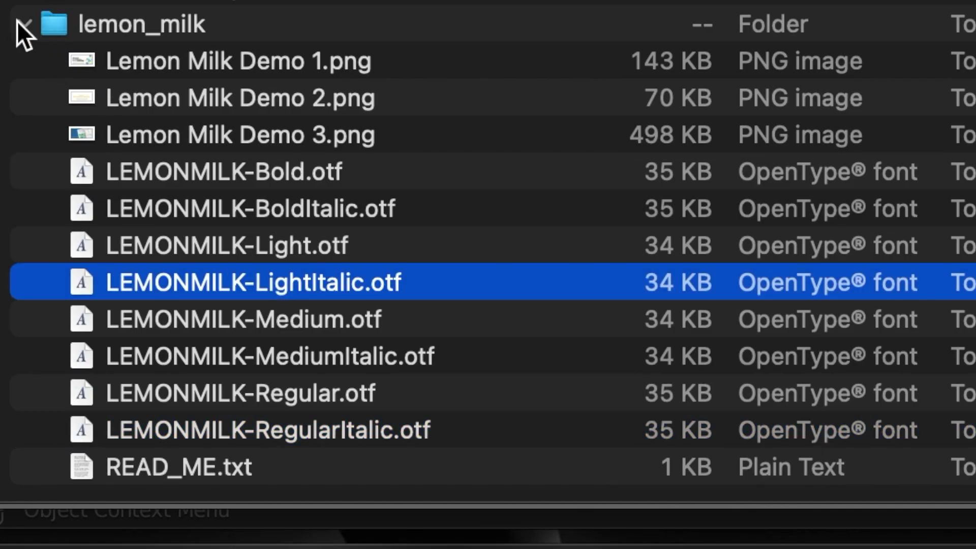
{"action": "left_click", "coordinate": [263, 141]}
{"action": "left_click", "coordinate": [244, 243]}
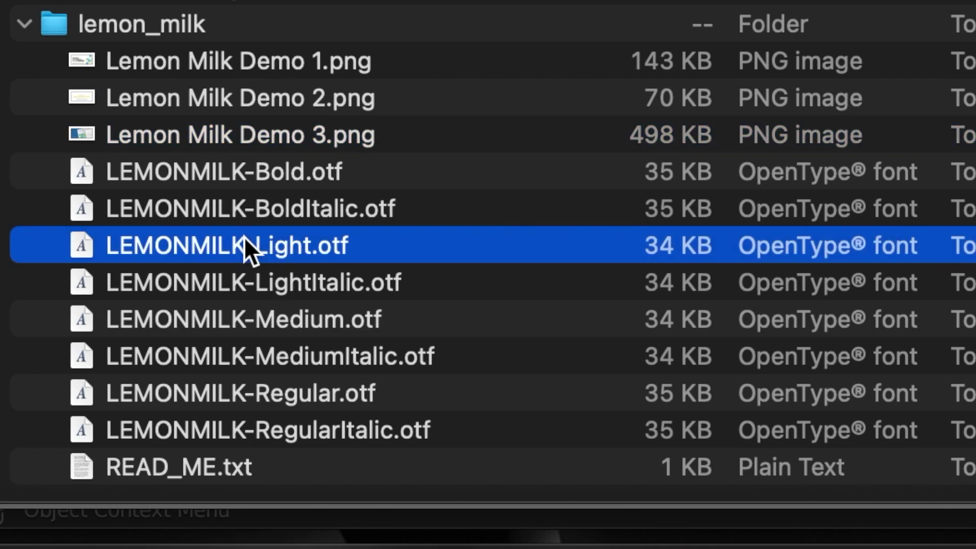
{"action": "left_click", "coordinate": [243, 283]}
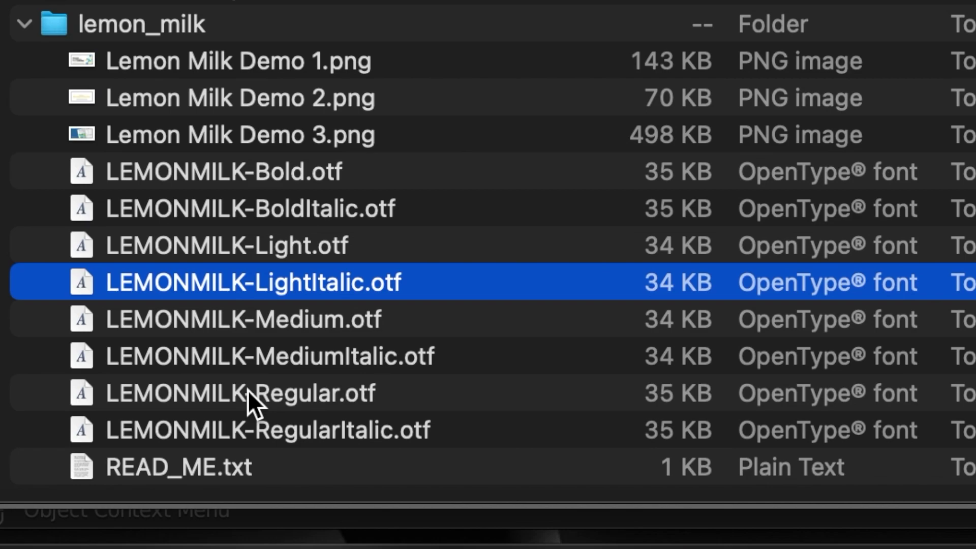
{"action": "left_click_drag", "start_coordinate": [270, 385], "coordinate": [1, 305]}
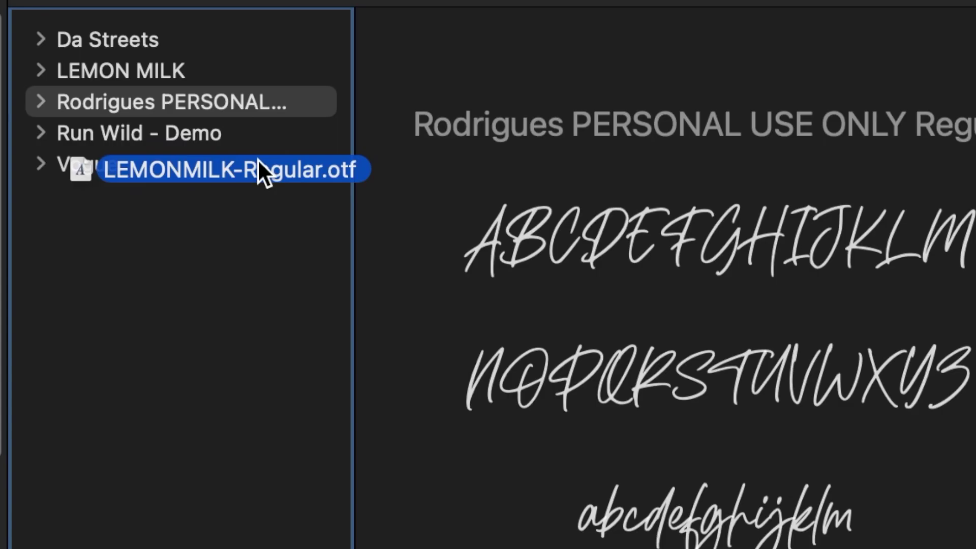
{"action": "left_click_drag", "start_coordinate": [258, 160], "coordinate": [251, 214]}
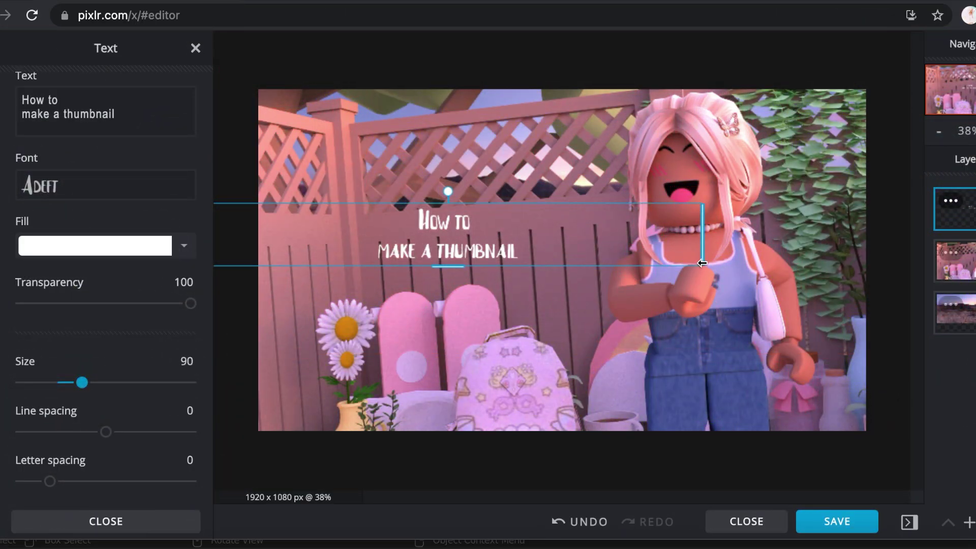
In Pixlr X, set the "How to make a thumbnail" title's text size to 160 and move it slightly up the image
{"action": "left_click_drag", "start_coordinate": [89, 386], "coordinate": [87, 386]}
{"action": "left_click", "coordinate": [106, 383]}
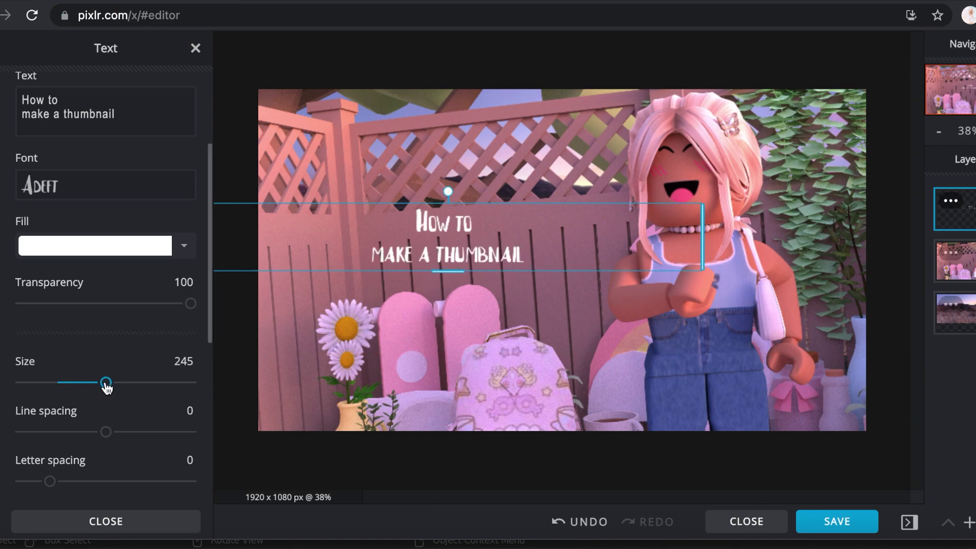
{"action": "left_click_drag", "start_coordinate": [107, 388], "coordinate": [96, 388]}
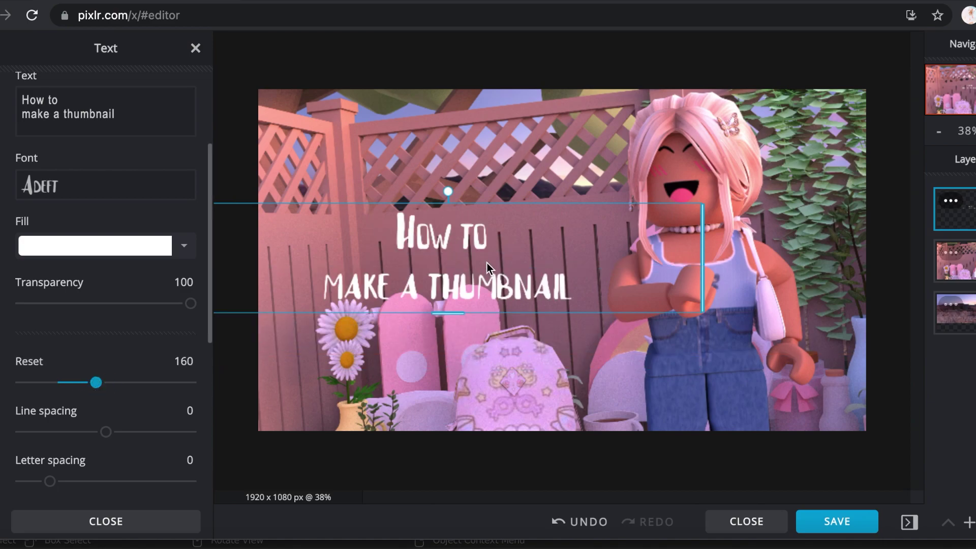
{"action": "left_click_drag", "start_coordinate": [425, 209], "coordinate": [426, 192]}
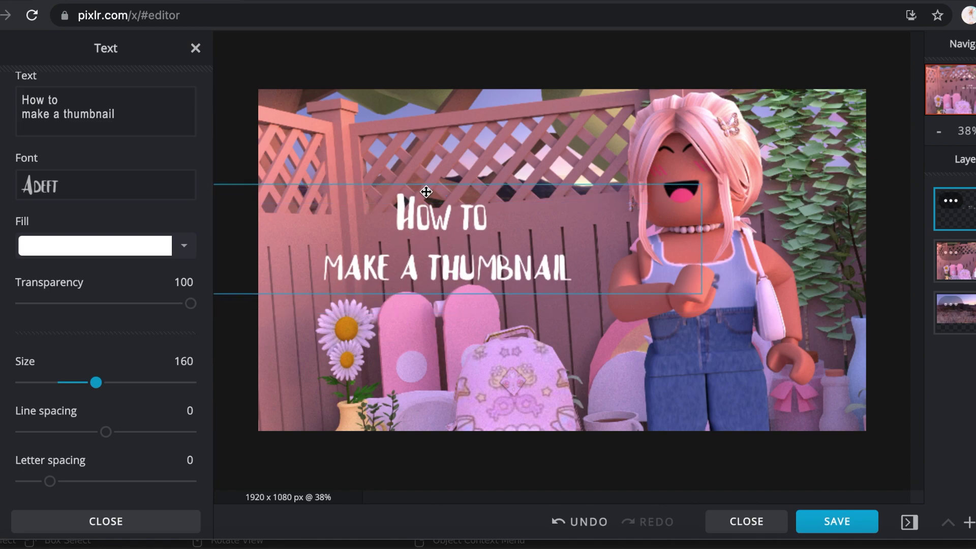
Fill the title text with a pink sampled from the image near the backpack, adjusted to a lighter, brighter shade
{"action": "scroll", "coordinate": [151, 434], "scroll_direction": "down", "scroll_amount": 1}
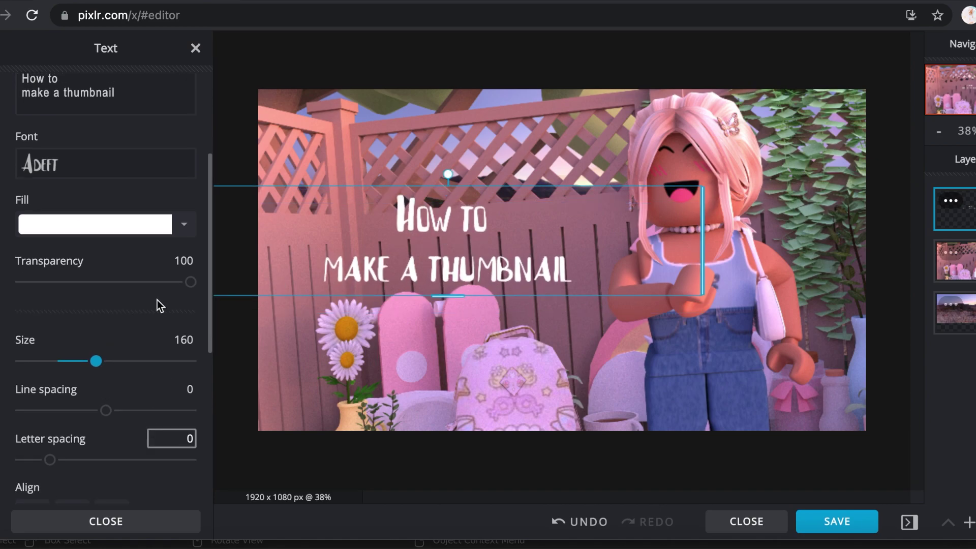
{"action": "left_click", "coordinate": [144, 232]}
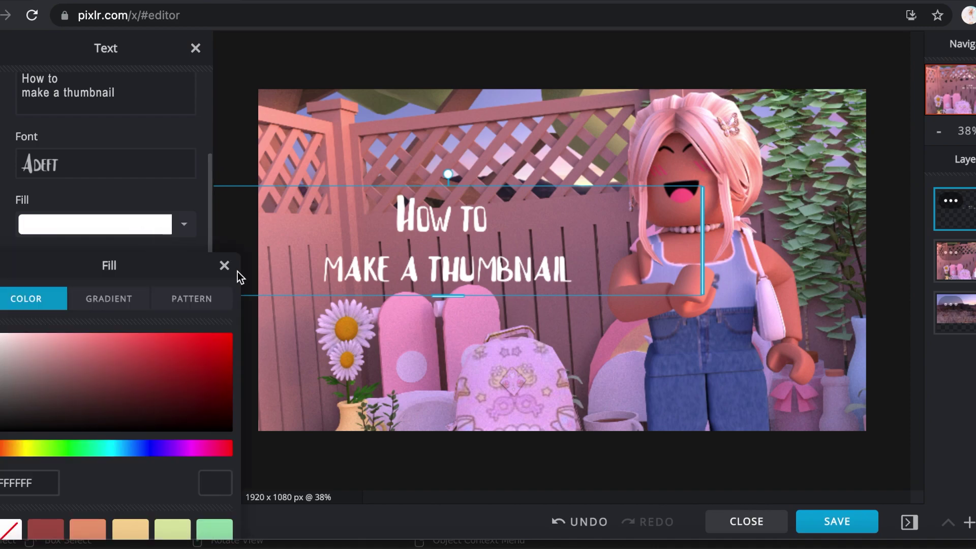
{"action": "left_click_drag", "start_coordinate": [178, 270], "coordinate": [172, 207]}
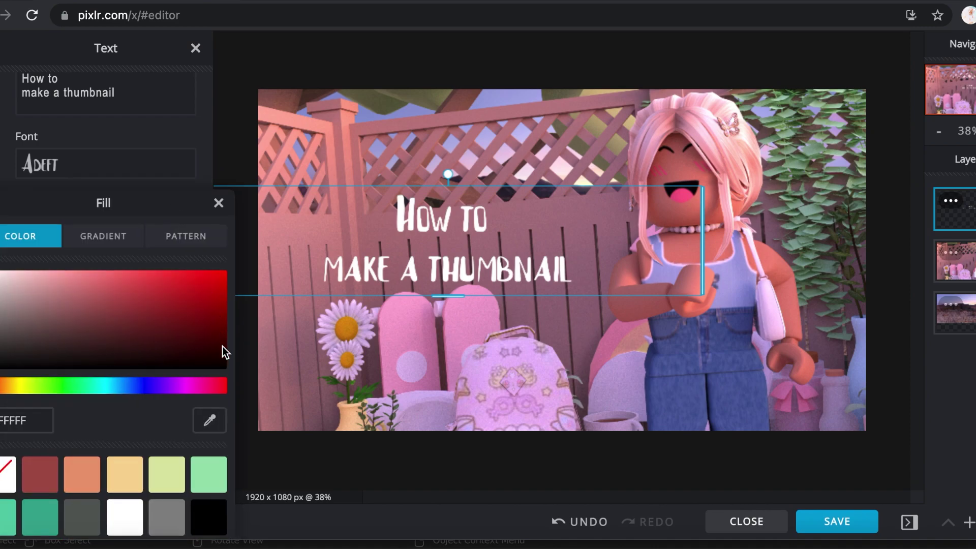
{"action": "left_click", "coordinate": [219, 425]}
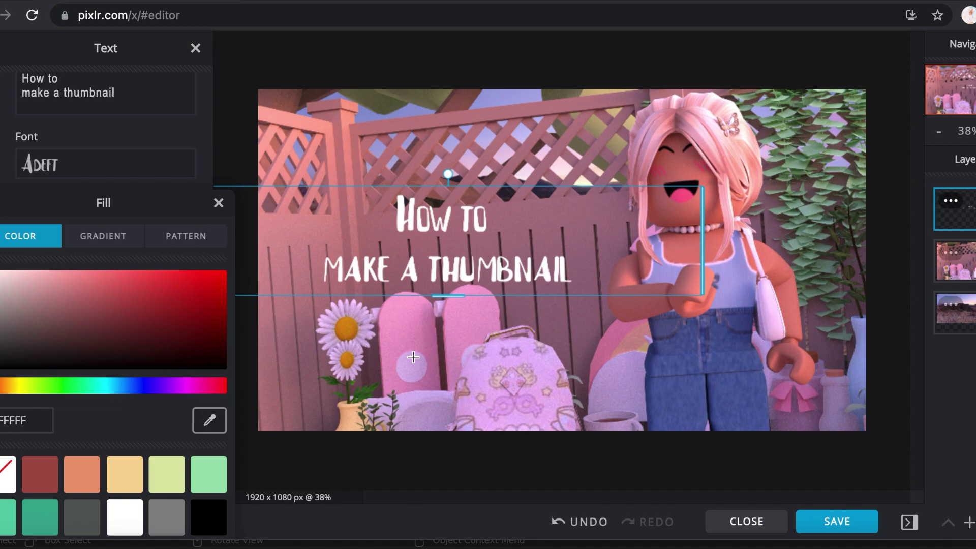
{"action": "left_click", "coordinate": [458, 330]}
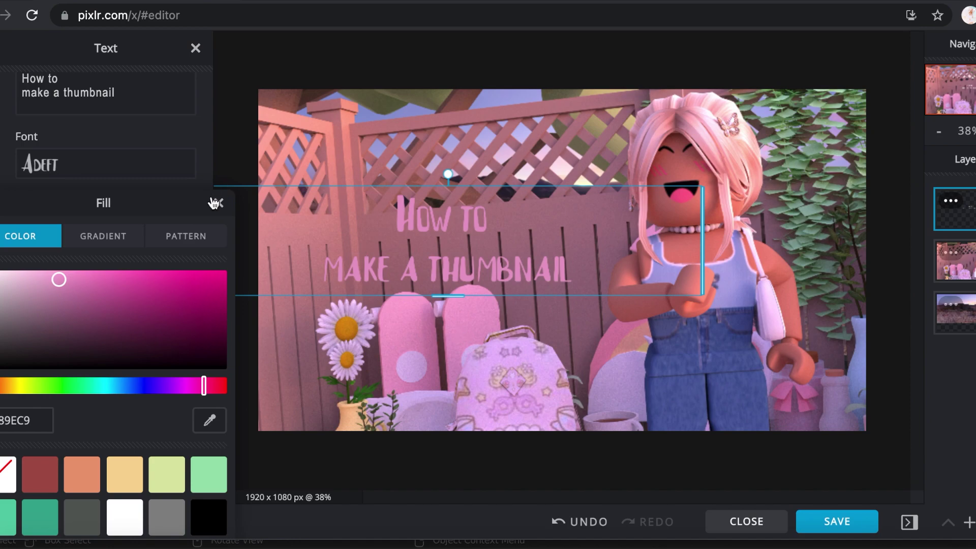
{"action": "left_click", "coordinate": [47, 276]}
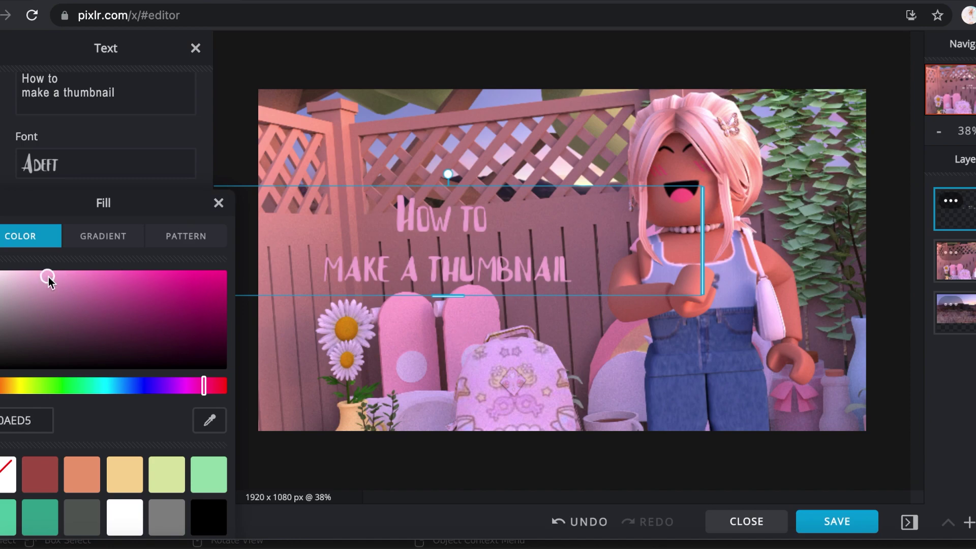
{"action": "left_click_drag", "start_coordinate": [48, 279], "coordinate": [54, 271]}
{"action": "left_click", "coordinate": [220, 203]}
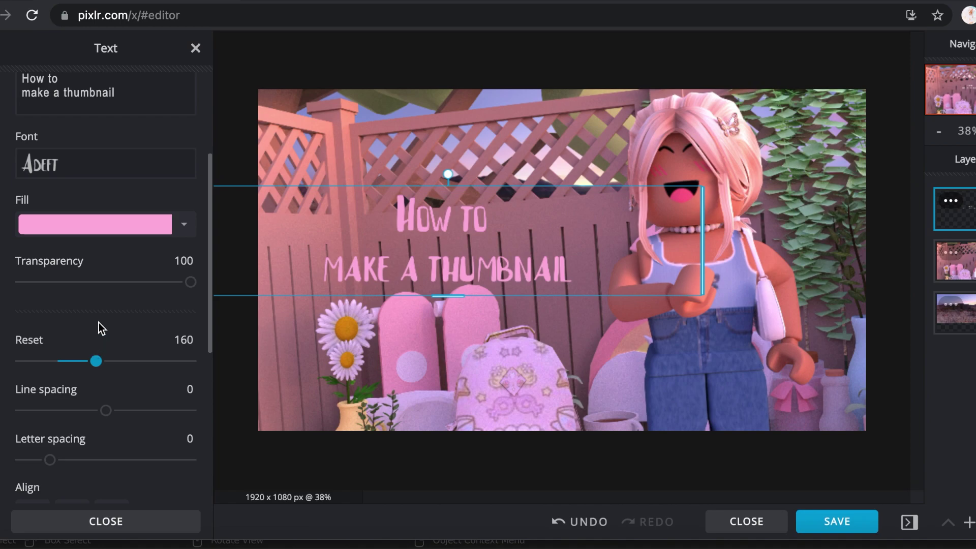
Enable an outline on the title text and set its color to white, #FFFFFF
{"action": "scroll", "coordinate": [99, 324], "scroll_direction": "down", "scroll_amount": 5}
{"action": "scroll", "coordinate": [98, 322], "scroll_direction": "down", "scroll_amount": 3}
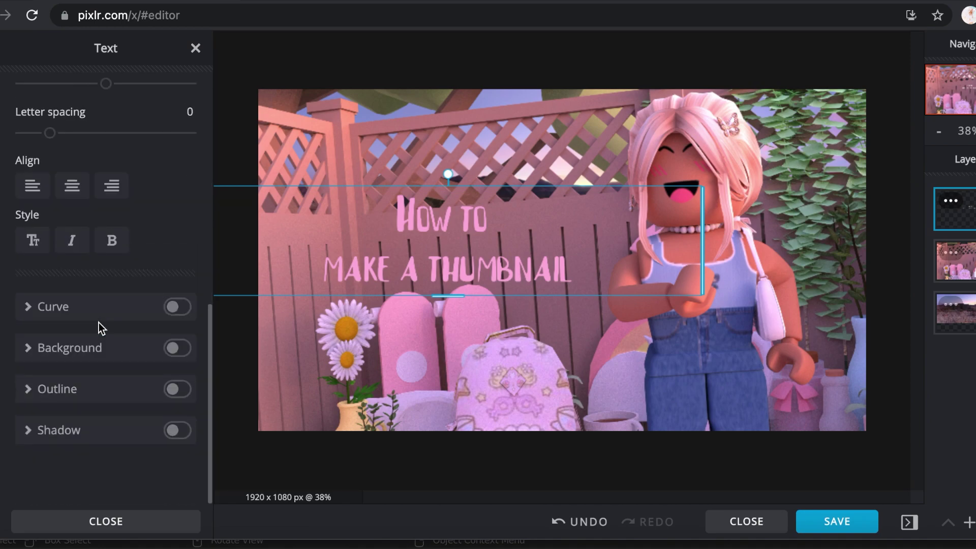
{"action": "left_click", "coordinate": [174, 389]}
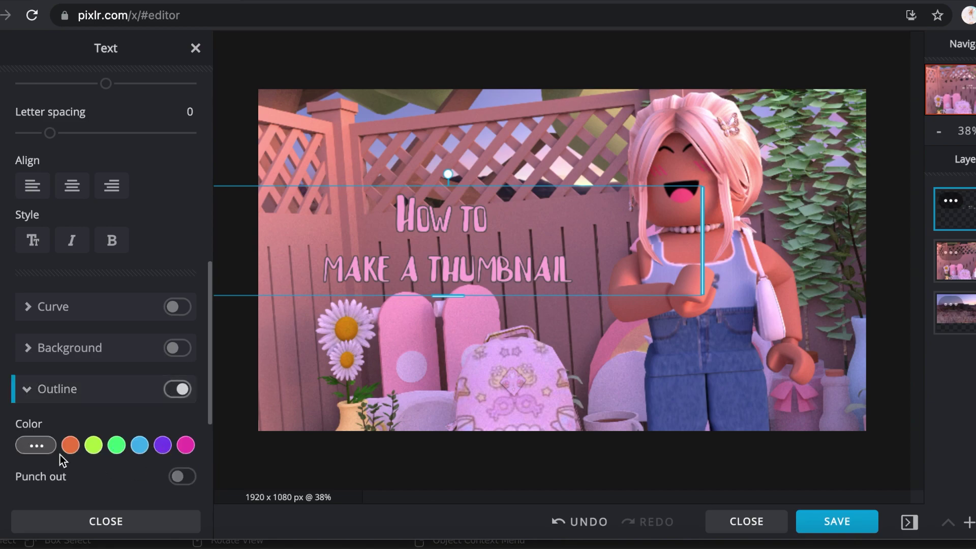
{"action": "scroll", "coordinate": [46, 448], "scroll_direction": "down", "scroll_amount": 1}
{"action": "scroll", "coordinate": [47, 439], "scroll_direction": "down", "scroll_amount": 2}
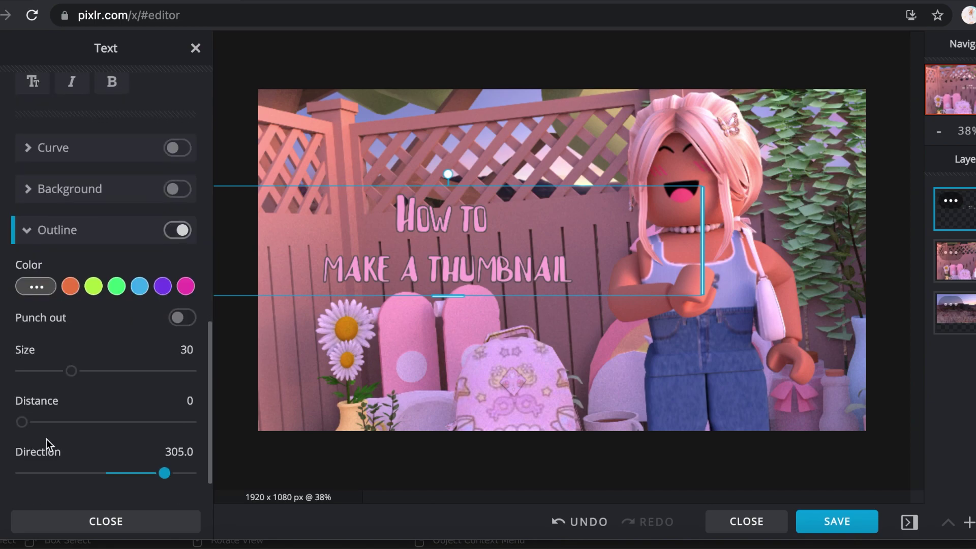
{"action": "scroll", "coordinate": [46, 439], "scroll_direction": "down", "scroll_amount": 1}
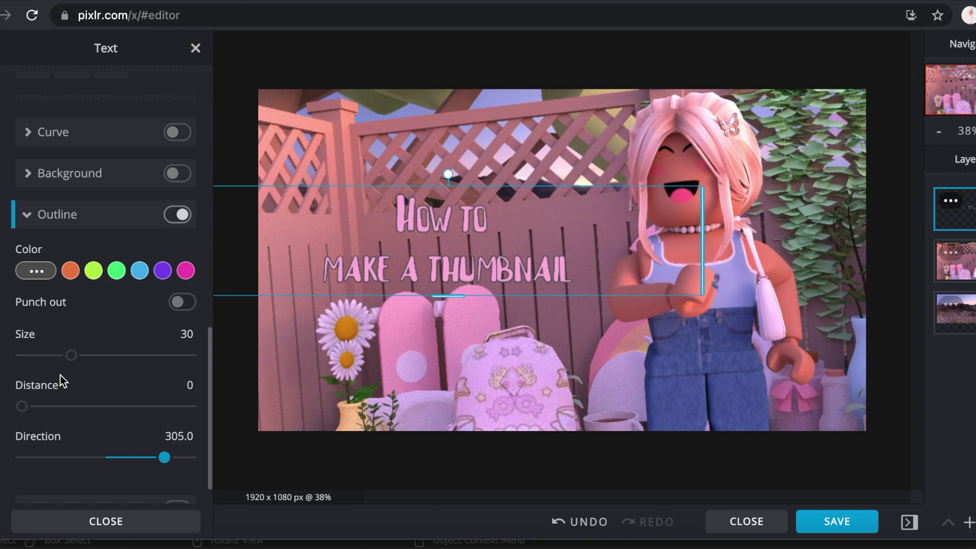
{"action": "left_click", "coordinate": [35, 270]}
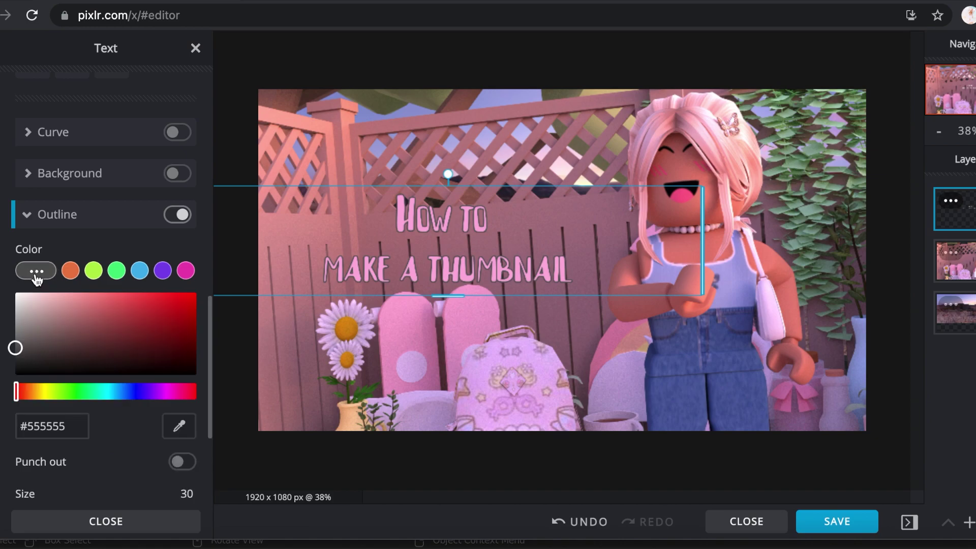
{"action": "left_click", "coordinate": [66, 359]}
{"action": "left_click_drag", "start_coordinate": [9, 304], "coordinate": [9, 286]}
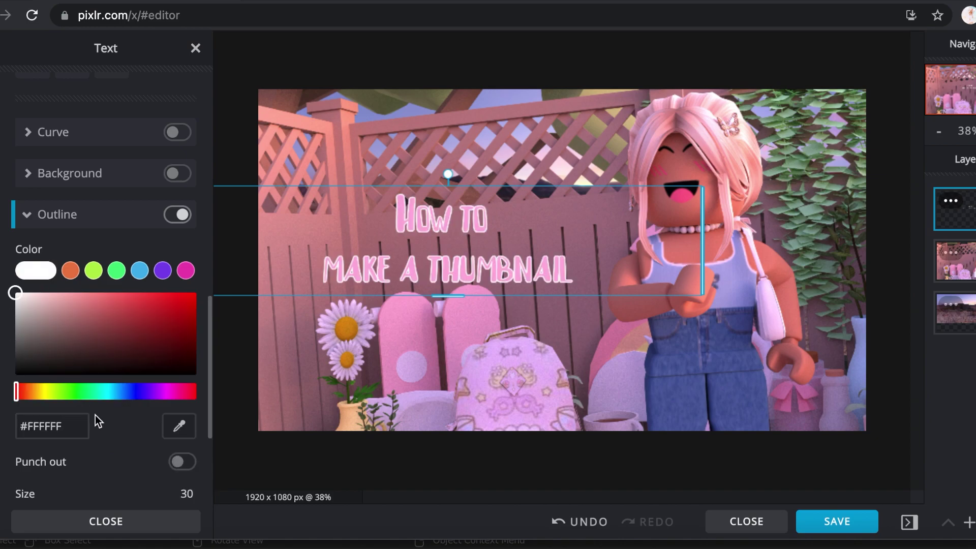
{"action": "left_click", "coordinate": [95, 529]}
Set the title outline's size to 42 and direction to 248.5, switching the outline off and on to compare
{"action": "left_click_drag", "start_coordinate": [73, 357], "coordinate": [81, 358]}
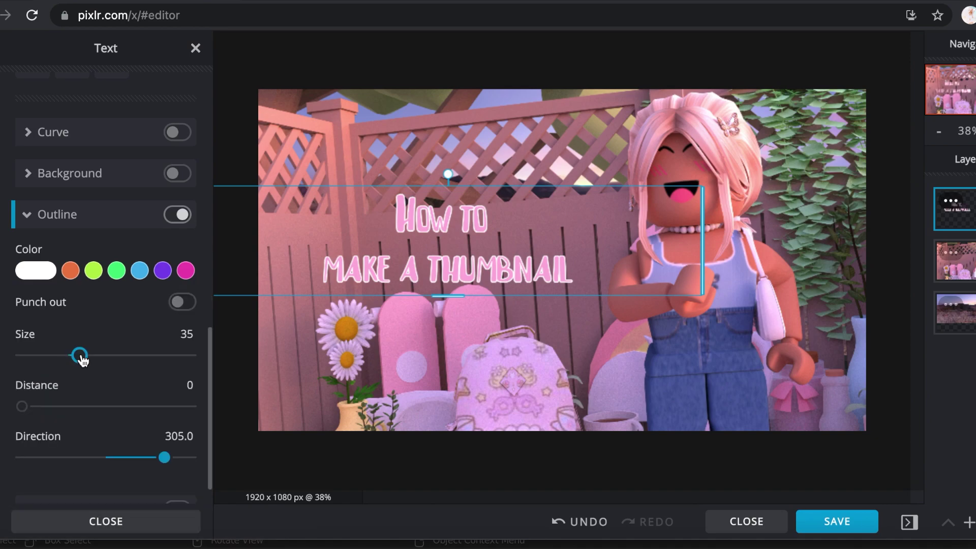
{"action": "left_click_drag", "start_coordinate": [84, 359], "coordinate": [93, 364]}
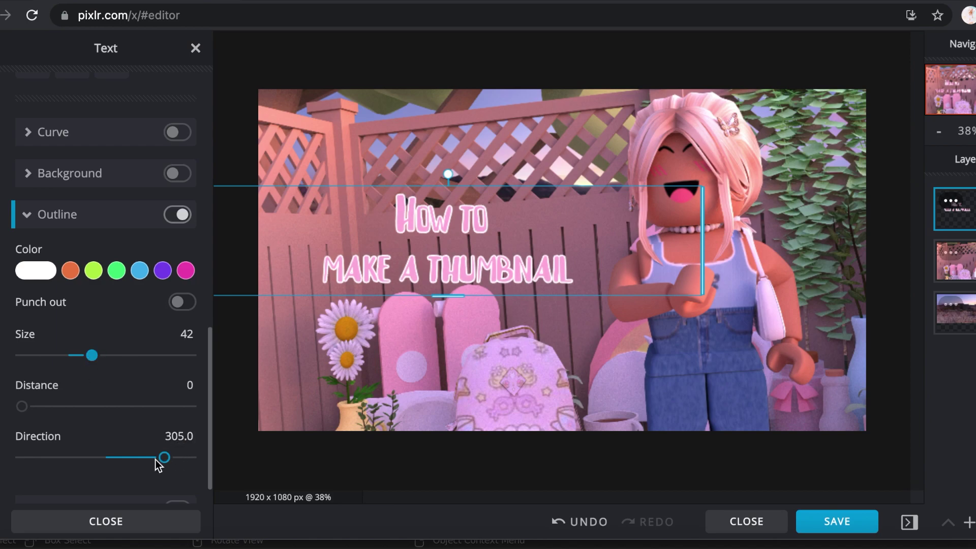
{"action": "left_click_drag", "start_coordinate": [137, 460], "coordinate": [140, 461]}
{"action": "left_click", "coordinate": [22, 216]}
{"action": "left_click", "coordinate": [171, 389]}
{"action": "left_click", "coordinate": [175, 391]}
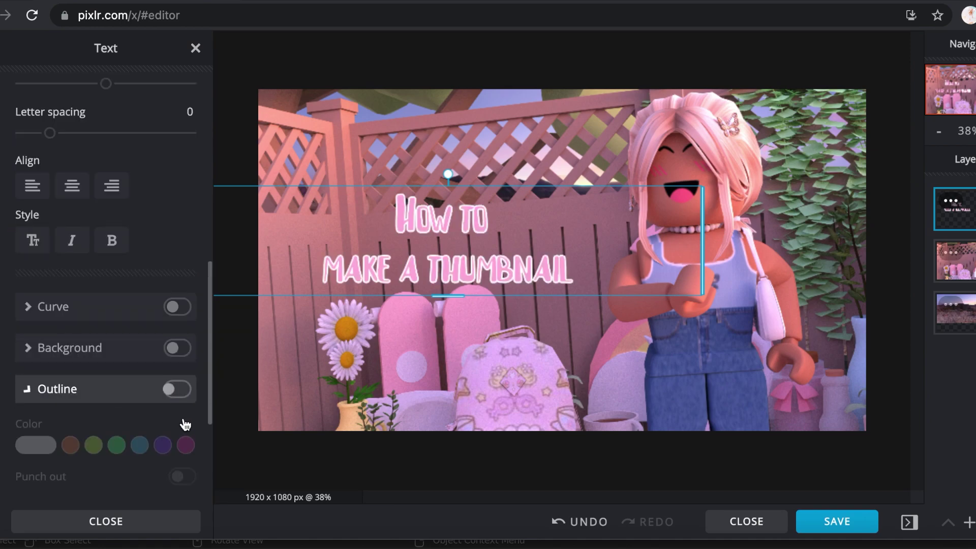
Enable a shadow on the title text with color #D93EA5, direction 190.5 and opacity 27, and finish the text editing
{"action": "scroll", "coordinate": [143, 432], "scroll_direction": "down", "scroll_amount": 4}
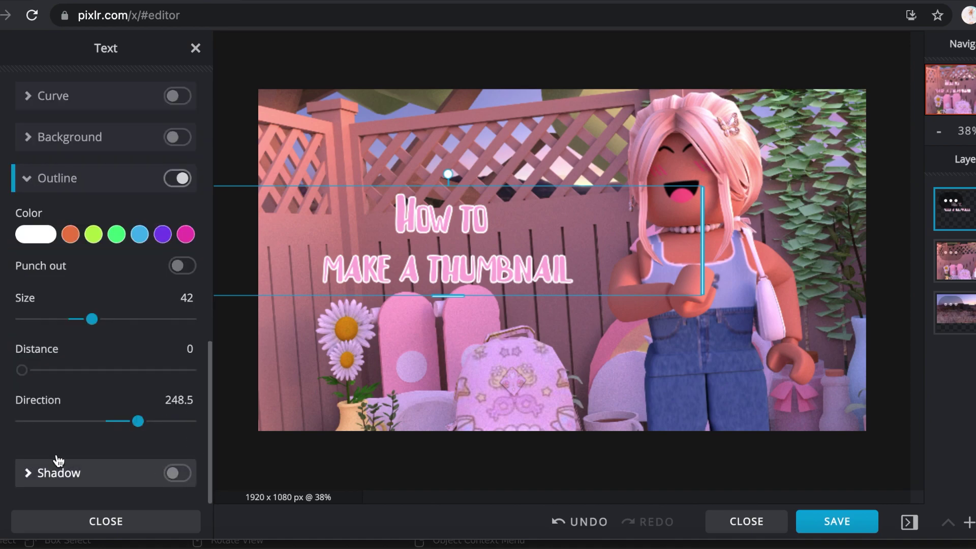
{"action": "left_click", "coordinate": [76, 462]}
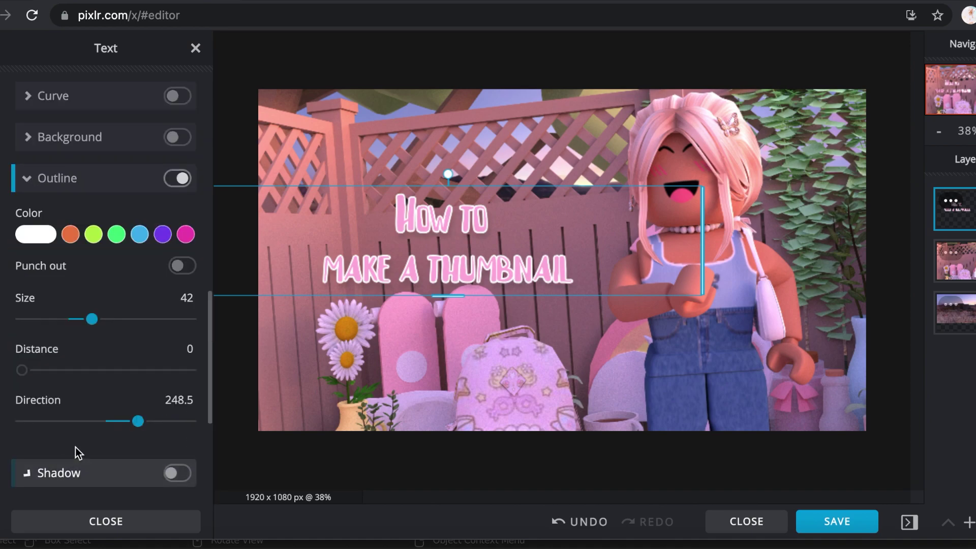
{"action": "scroll", "coordinate": [75, 447], "scroll_direction": "down", "scroll_amount": 5}
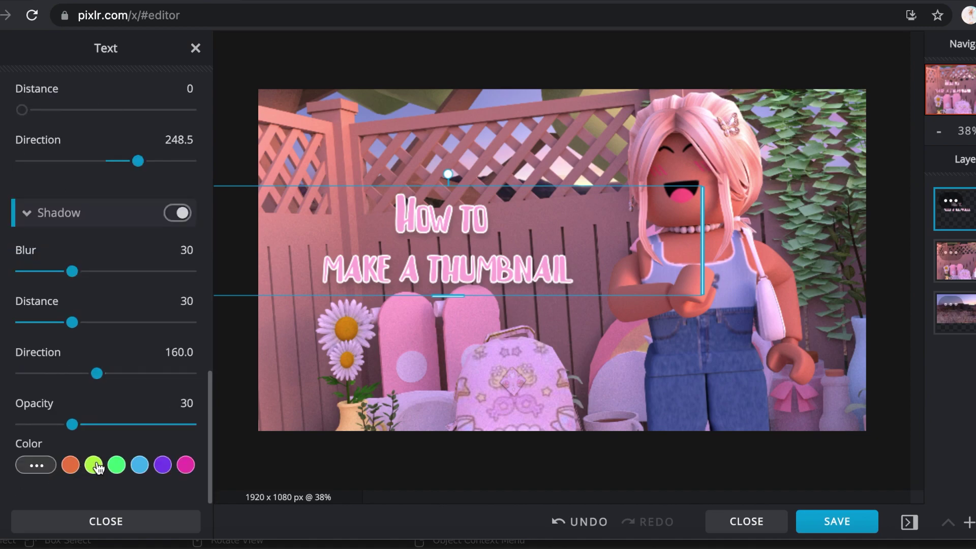
{"action": "left_click", "coordinate": [185, 466]}
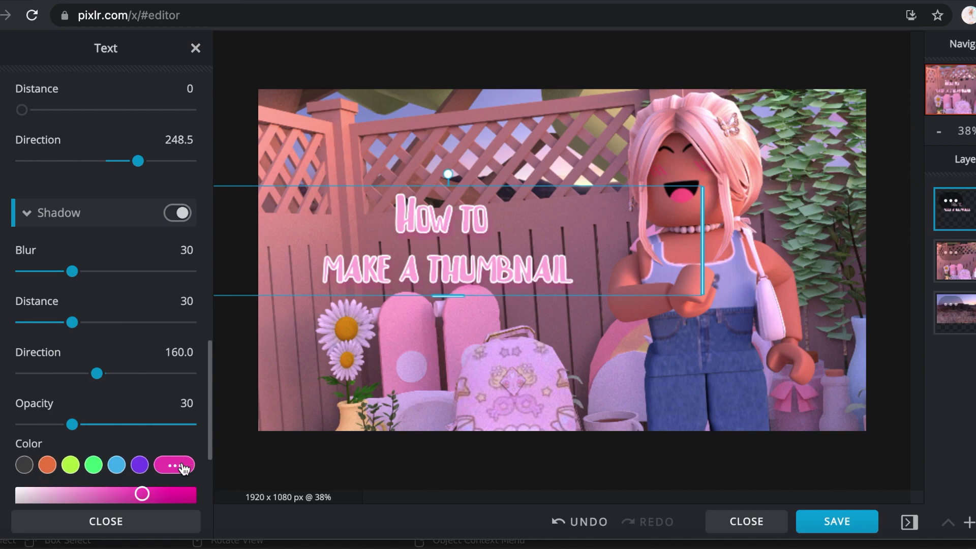
{"action": "left_click", "coordinate": [69, 486]}
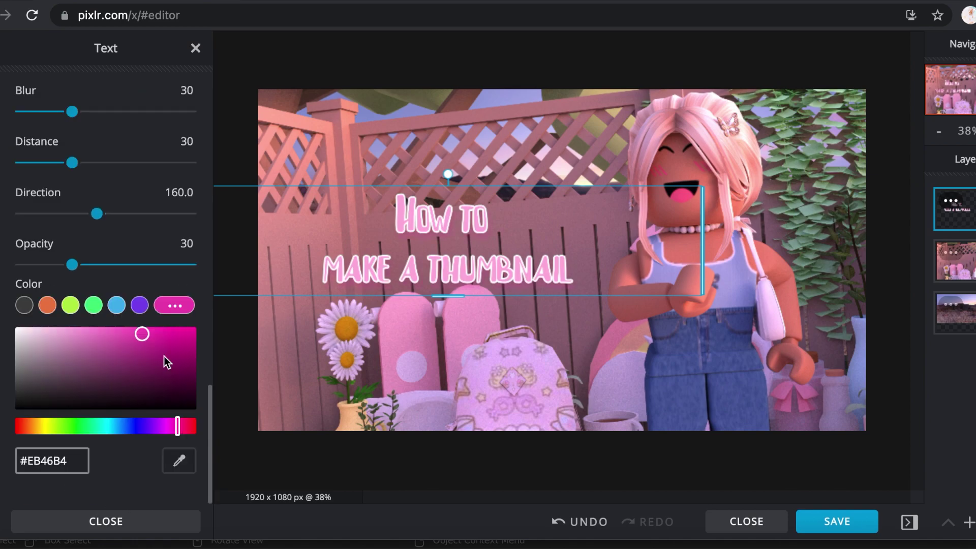
{"action": "left_click", "coordinate": [141, 340]}
{"action": "left_click", "coordinate": [145, 340]}
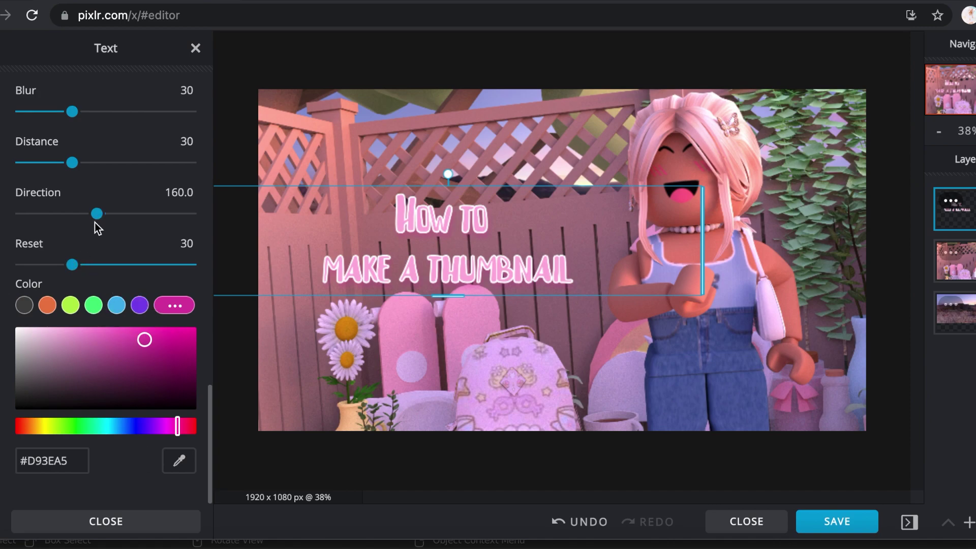
{"action": "left_click_drag", "start_coordinate": [97, 214], "coordinate": [112, 217]}
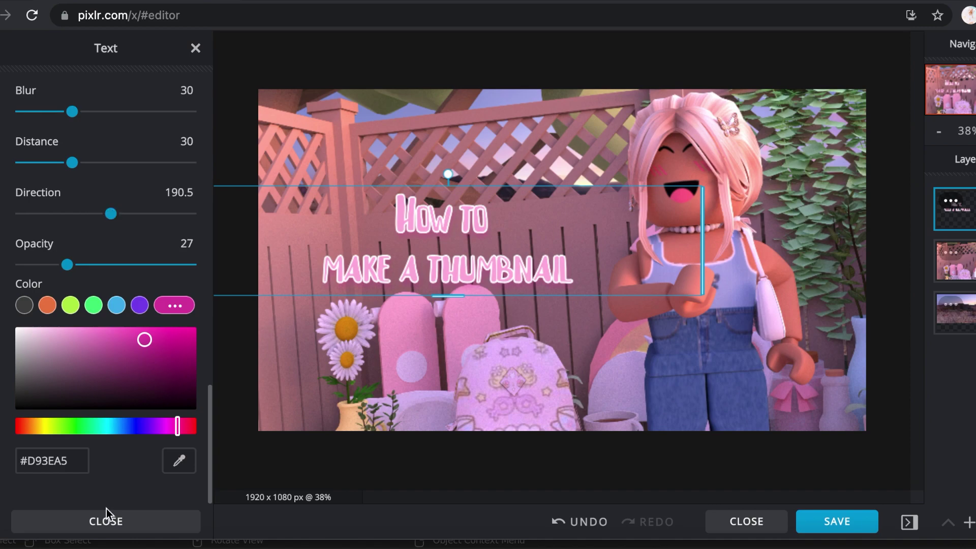
{"action": "left_click", "coordinate": [106, 521]}
Download butterfly.png and cloud2.png from the shared overlays folder in Google Drive
{"action": "scroll", "coordinate": [131, 353], "scroll_direction": "up", "scroll_amount": 10}
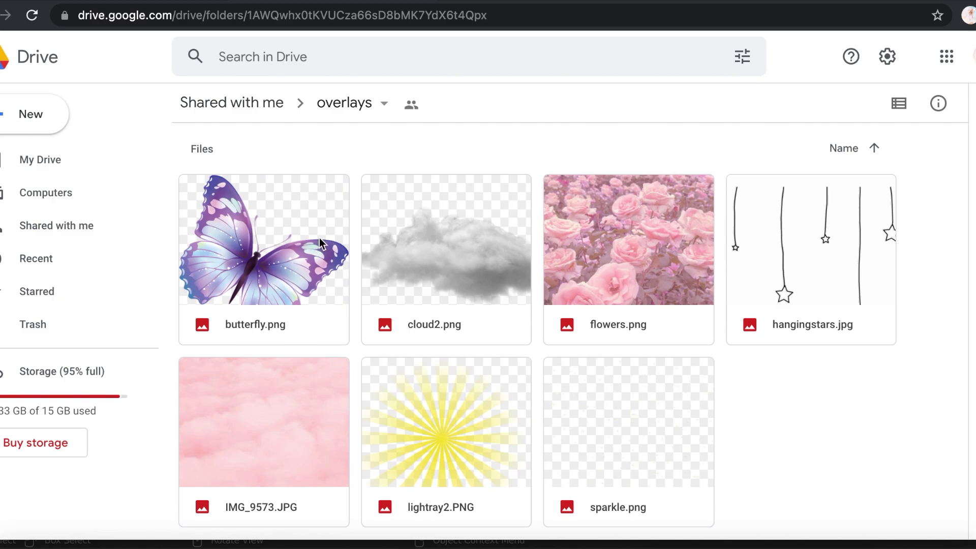
{"action": "double_click", "coordinate": [310, 263]}
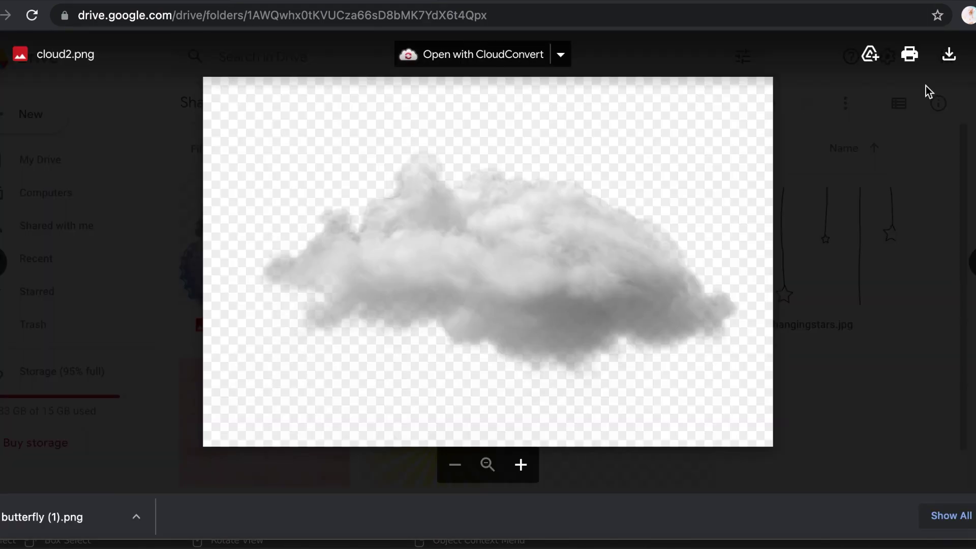
{"action": "left_click", "coordinate": [950, 55]}
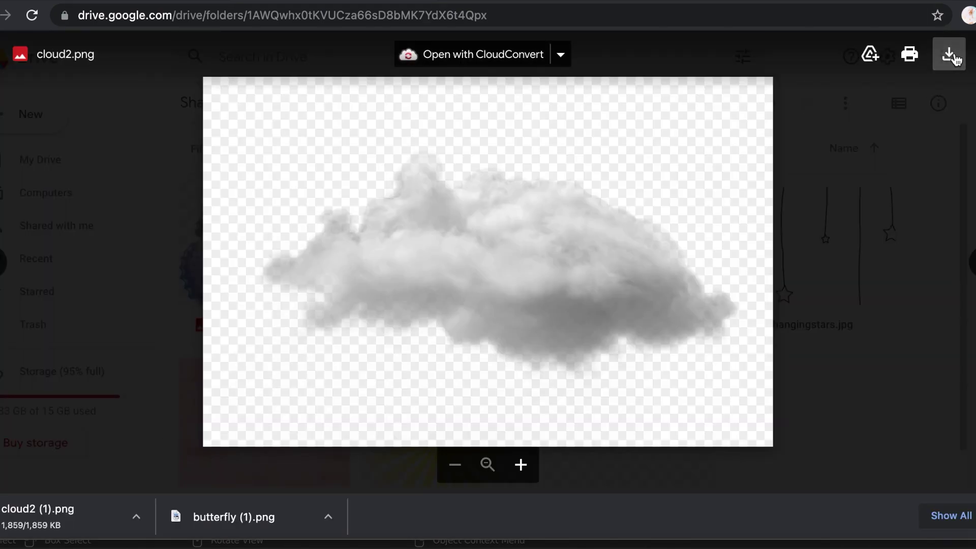
{"action": "left_click", "coordinate": [156, 100]}
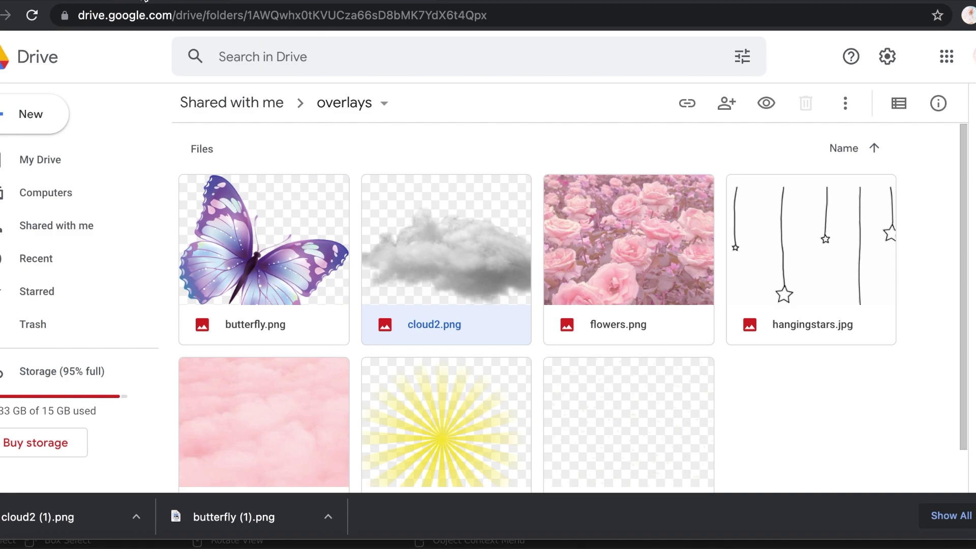
Switch back to Pixlr X, add butterfly.png as an image layer, and shrink it to fit just beside the words "How to"
{"action": "left_click", "coordinate": [145, 1]}
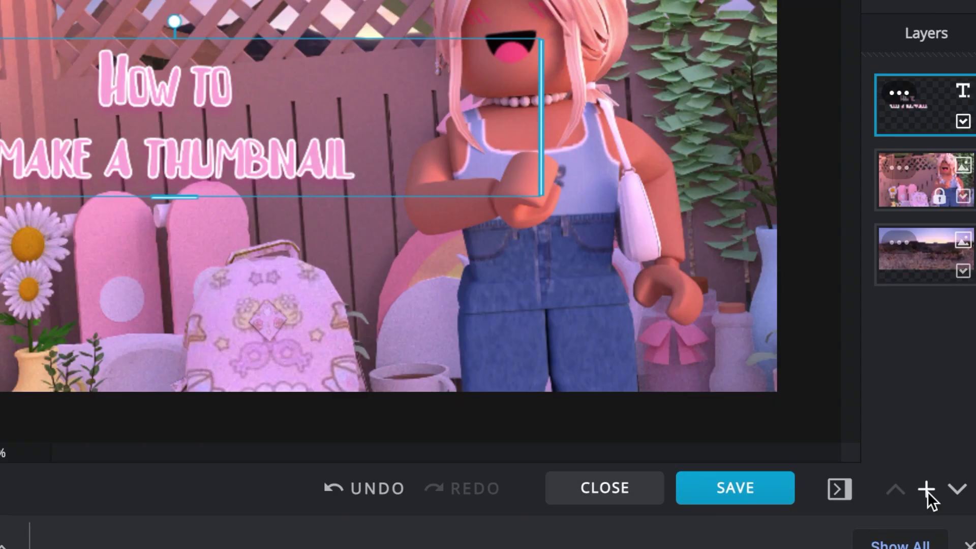
{"action": "left_click", "coordinate": [927, 490]}
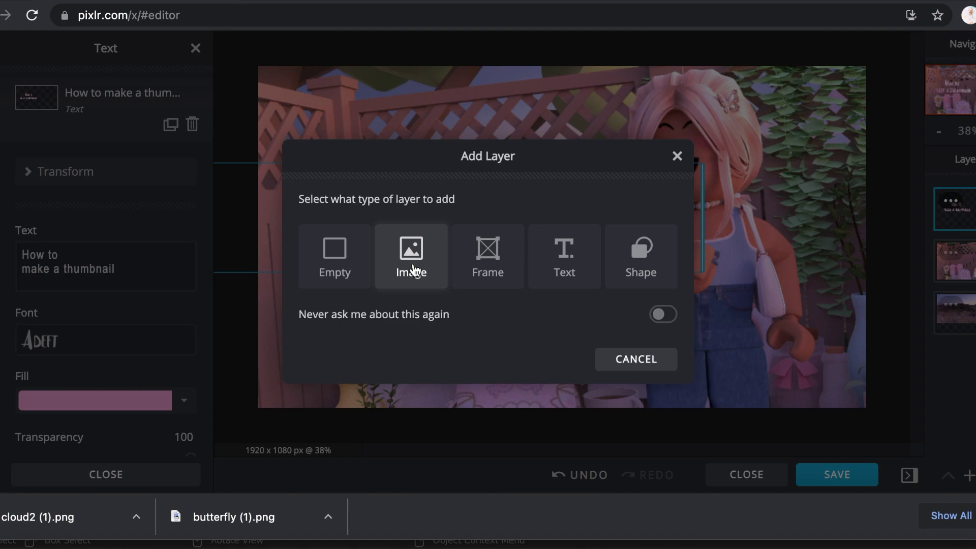
{"action": "left_click", "coordinate": [411, 257]}
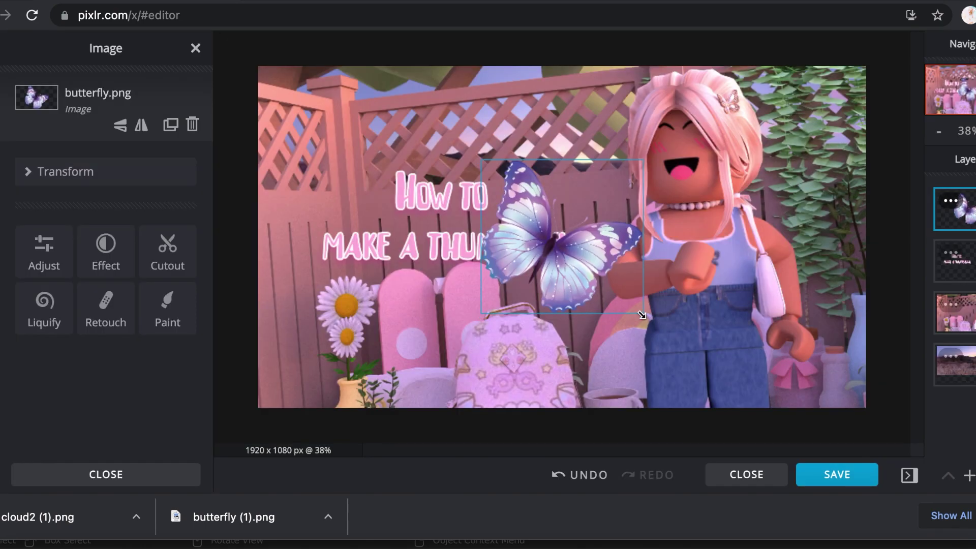
{"action": "left_click_drag", "start_coordinate": [642, 316], "coordinate": [549, 222]}
{"action": "left_click_drag", "start_coordinate": [497, 192], "coordinate": [397, 170]}
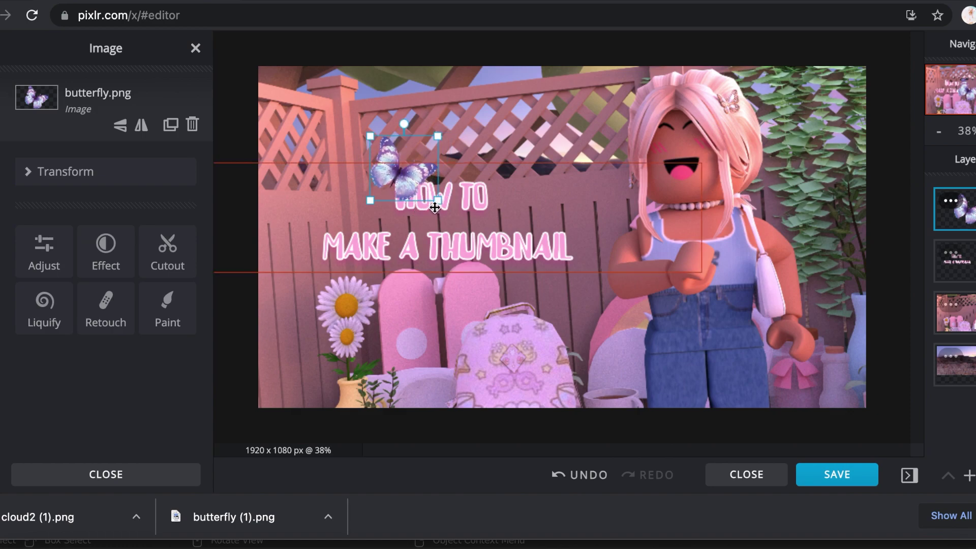
{"action": "left_click_drag", "start_coordinate": [437, 201], "coordinate": [412, 188]}
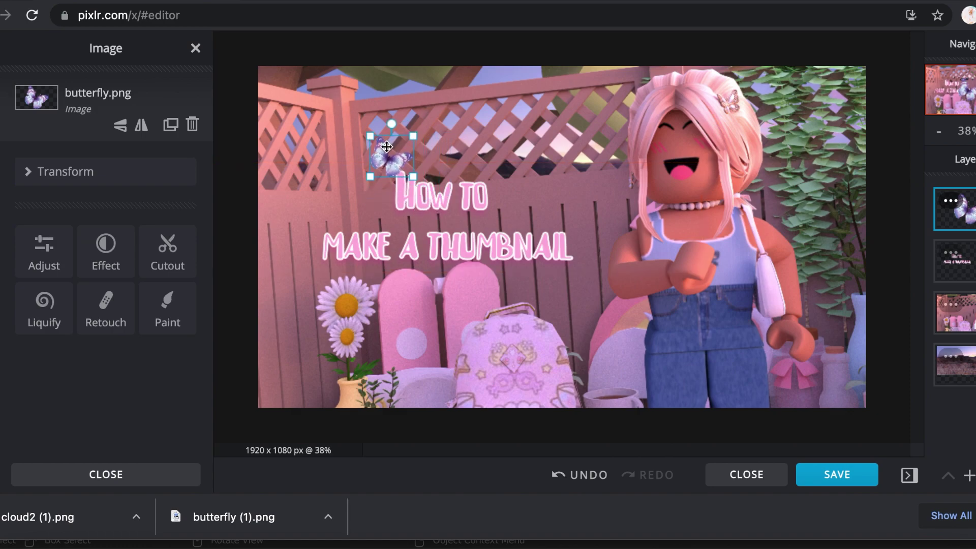
{"action": "left_click_drag", "start_coordinate": [386, 158], "coordinate": [364, 183]}
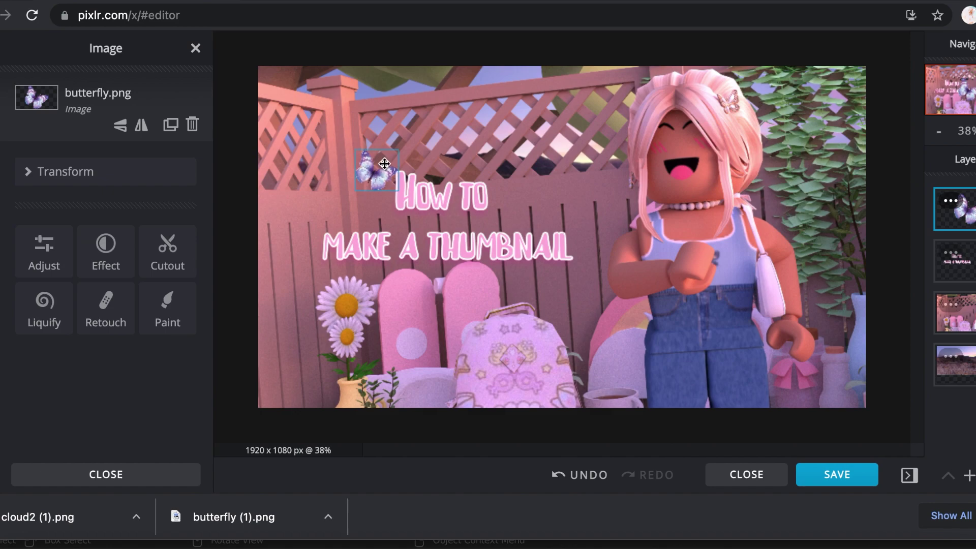
Add the downloaded cloud2 image as a layer, scale it down and place it below the title, between the backpack and the avatar
{"action": "left_click", "coordinate": [969, 475]}
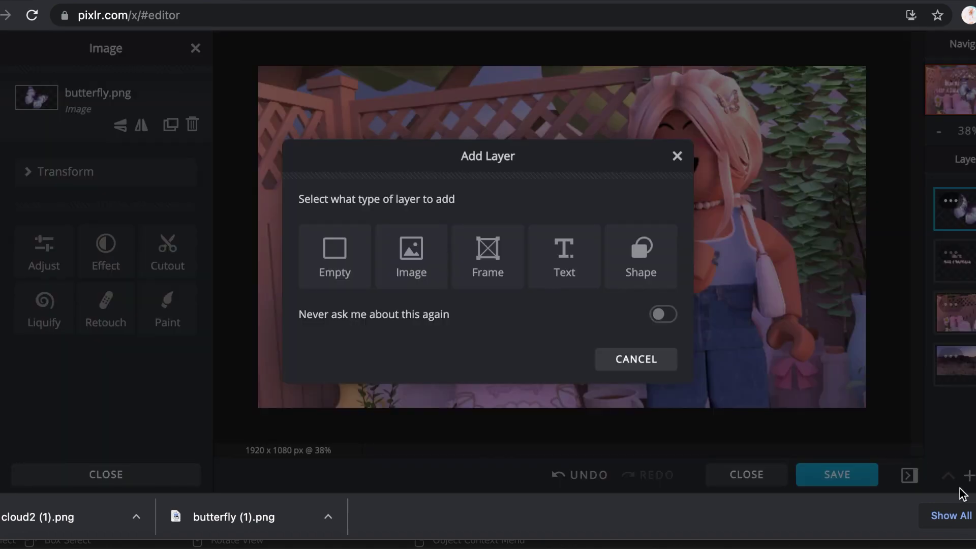
{"action": "left_click", "coordinate": [416, 258]}
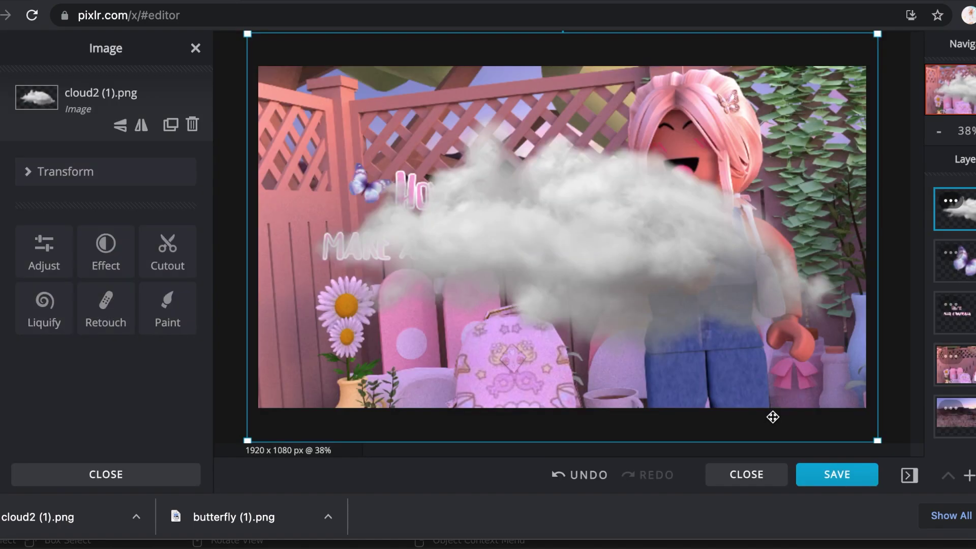
{"action": "left_click_drag", "start_coordinate": [878, 34], "coordinate": [487, 285]}
{"action": "left_click_drag", "start_coordinate": [401, 351], "coordinate": [623, 311]}
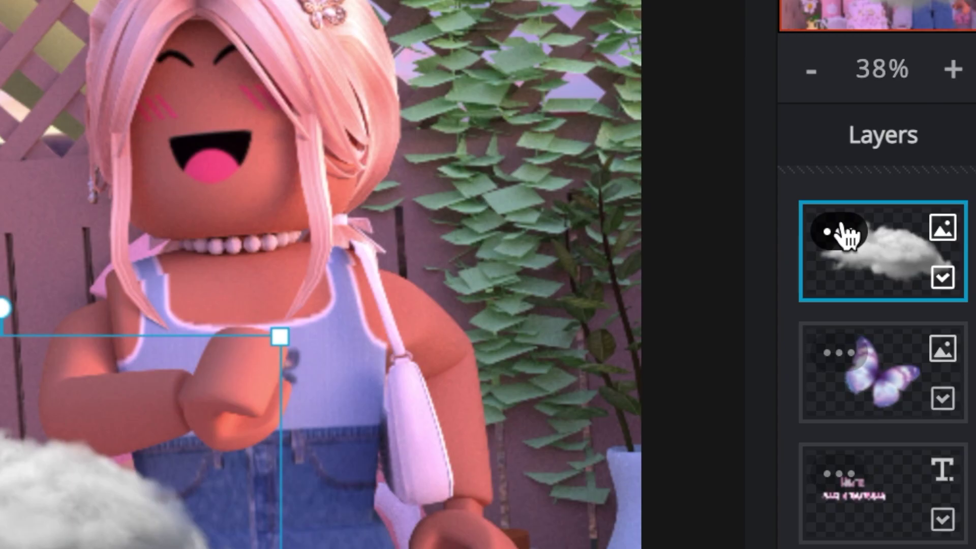
Duplicate the cloud, shrink the copy and place it over the fence above the title, and duplicate that small cloud once more
{"action": "left_click", "coordinate": [844, 234]}
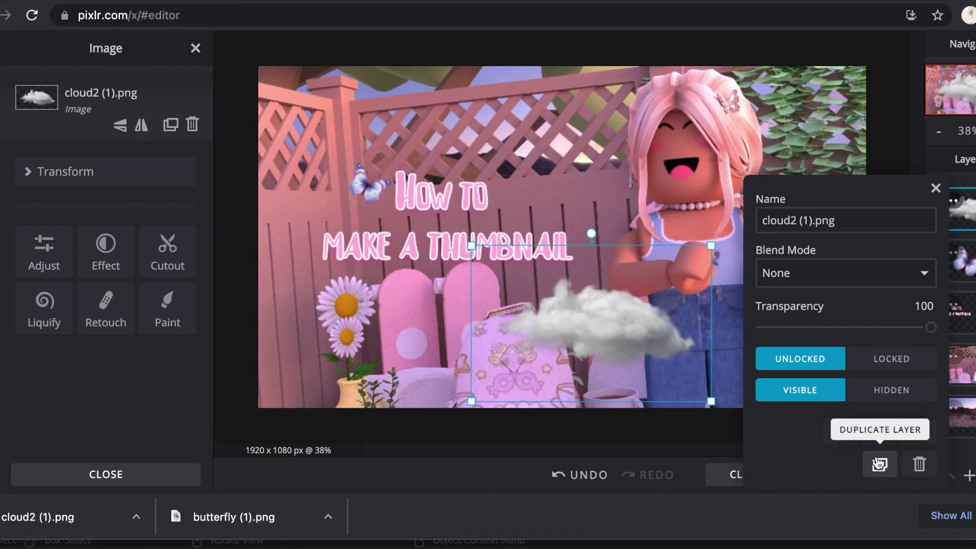
{"action": "left_click", "coordinate": [879, 464]}
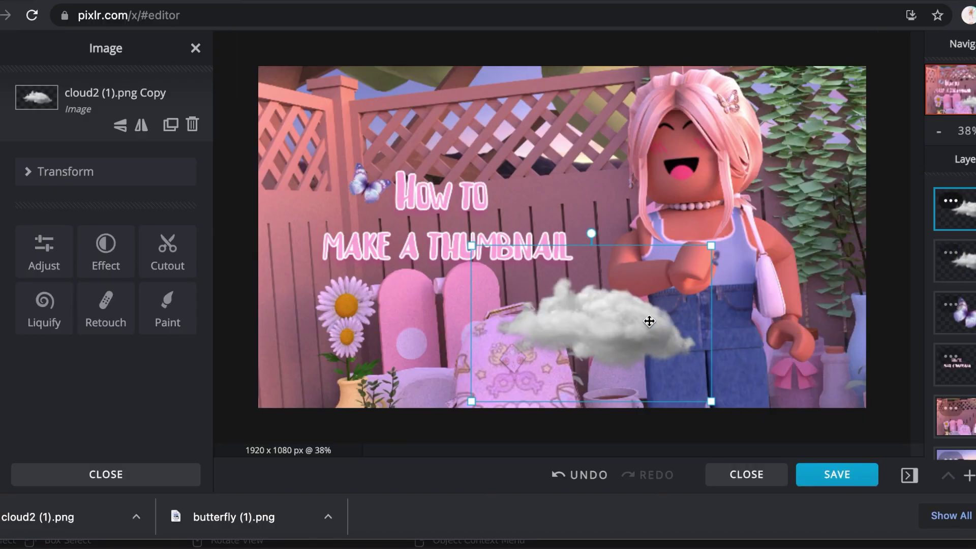
{"action": "left_click_drag", "start_coordinate": [645, 322], "coordinate": [423, 142]}
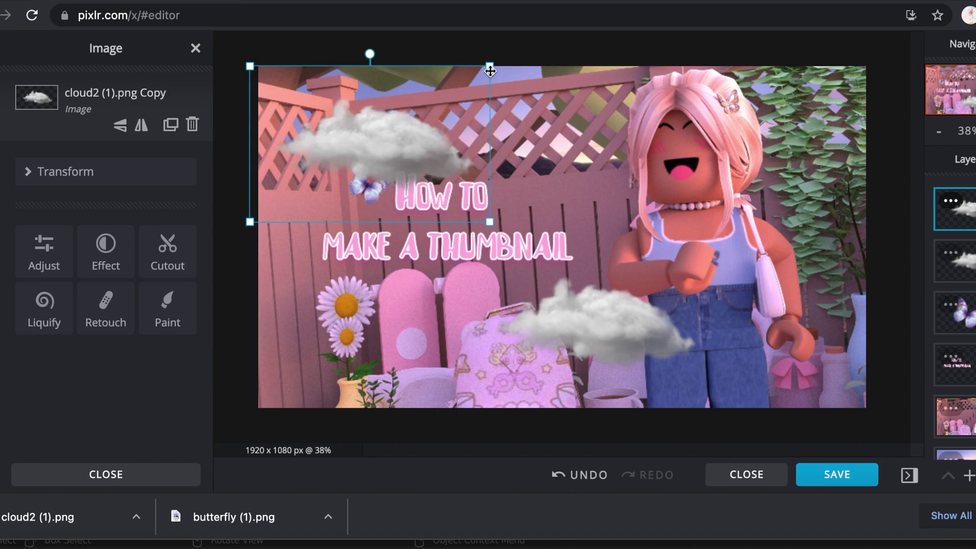
{"action": "left_click_drag", "start_coordinate": [352, 130], "coordinate": [386, 97]}
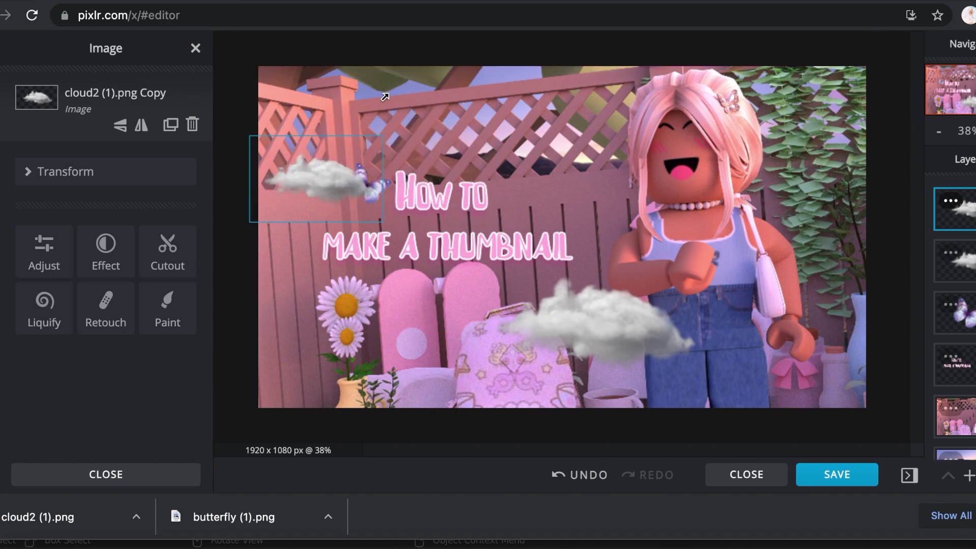
{"action": "left_click_drag", "start_coordinate": [319, 165], "coordinate": [354, 116]}
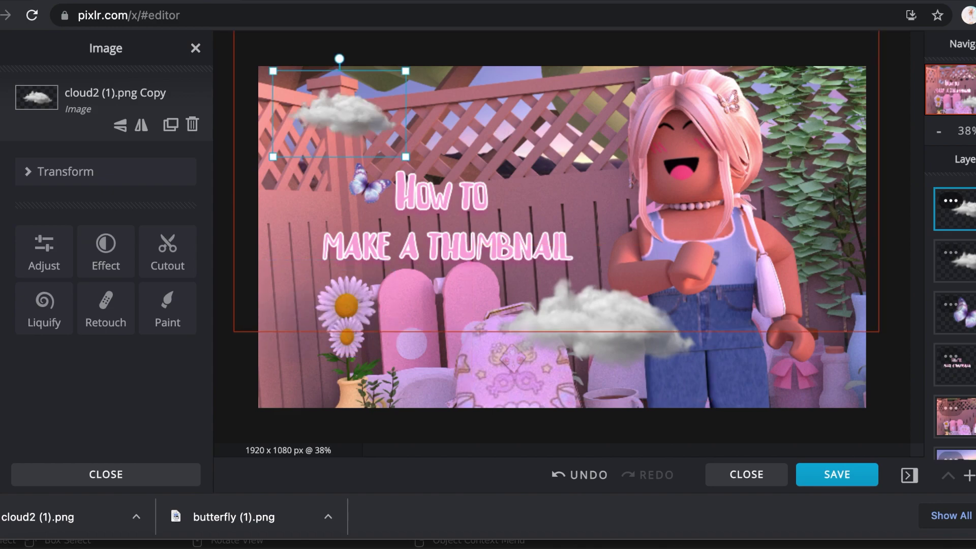
{"action": "left_click", "coordinate": [951, 203]}
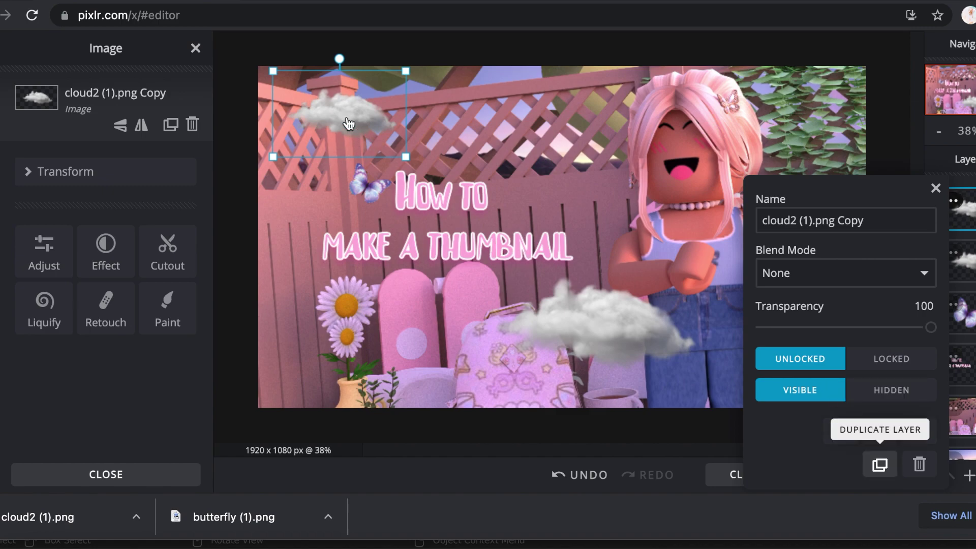
{"action": "left_click", "coordinate": [881, 465]}
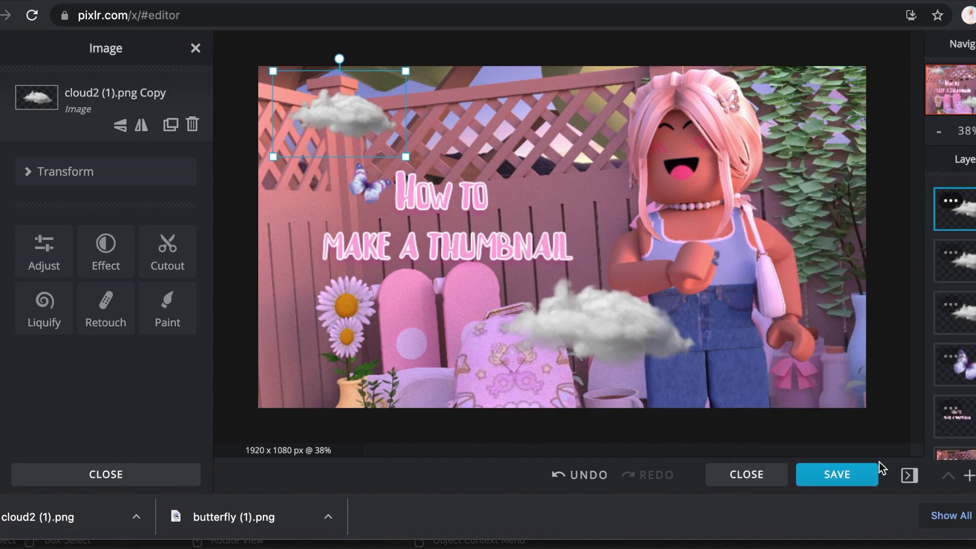
Raise the butterfly copy above the cloud layers, and arrange butterflies beside the lower cloud and above the cloud near the ivy
{"action": "left_click", "coordinate": [961, 366]}
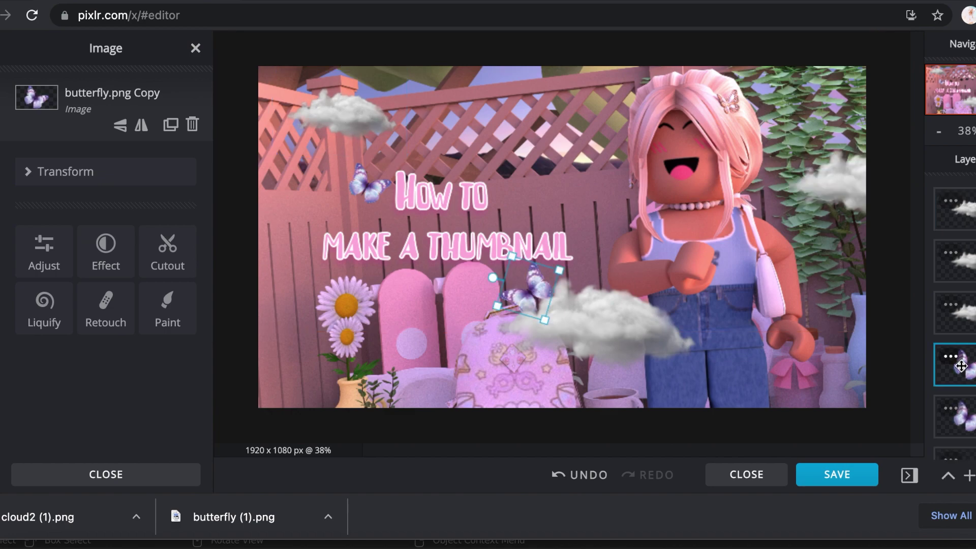
{"action": "left_click_drag", "start_coordinate": [963, 366], "coordinate": [950, 208]}
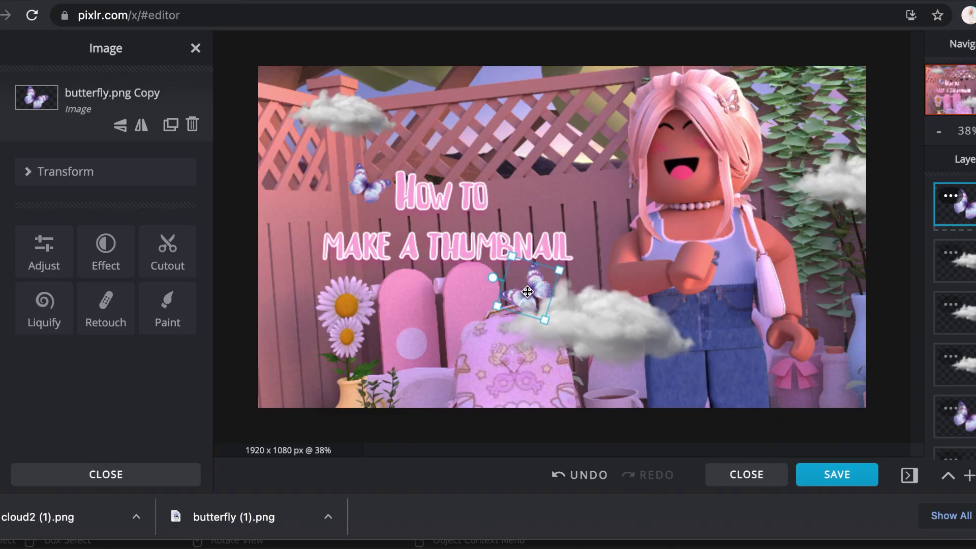
{"action": "left_click", "coordinate": [288, 387]}
{"action": "mouse_move", "coordinate": [544, 310]}
{"action": "left_mouse_down"}
{"action": "mouse_move", "coordinate": [549, 323]}
{"action": "mouse_move", "coordinate": [537, 303]}
{"action": "left_mouse_up"}
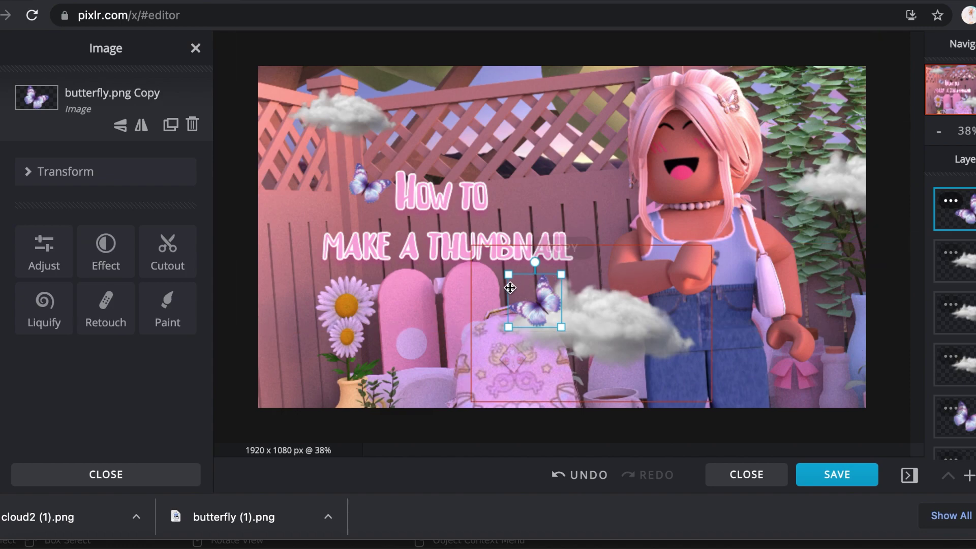
{"action": "left_click_drag", "start_coordinate": [802, 142], "coordinate": [830, 141]}
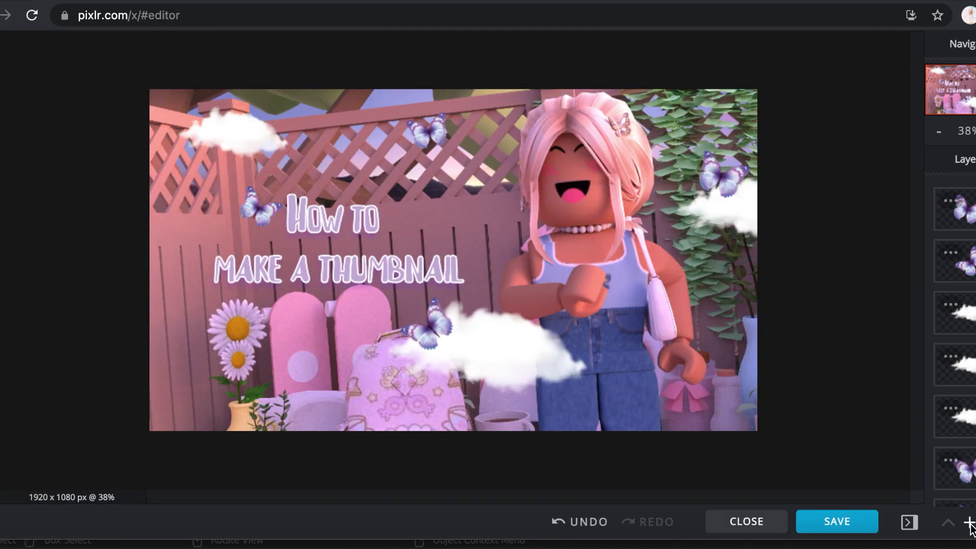
Add lightray2.PNG as an image layer, order it below the title text layer and center the rays behind the title
{"action": "left_click", "coordinate": [969, 524]}
{"action": "left_click", "coordinate": [419, 295]}
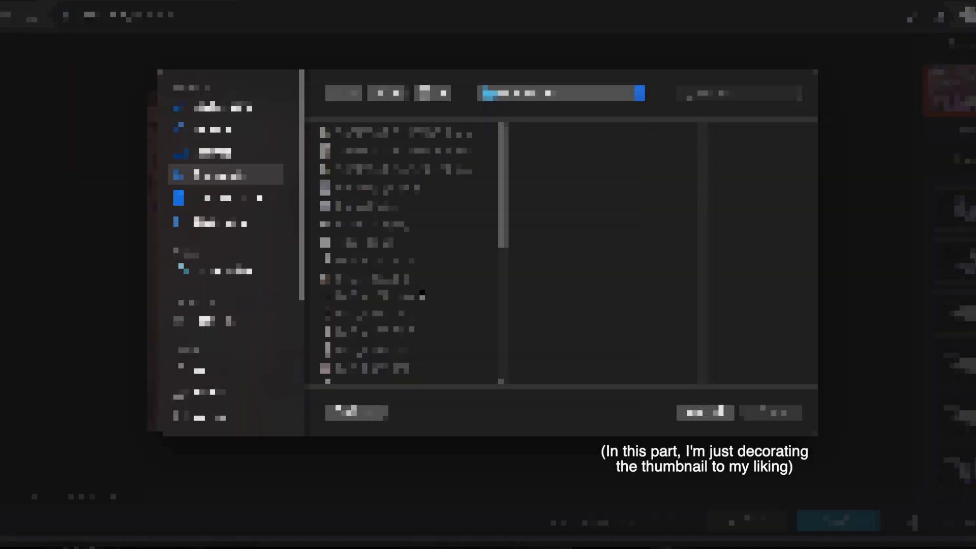
{"action": "scroll", "coordinate": [401, 254], "scroll_direction": "down", "scroll_amount": 5}
{"action": "left_click", "coordinate": [386, 236]}
{"action": "left_click", "coordinate": [751, 411]}
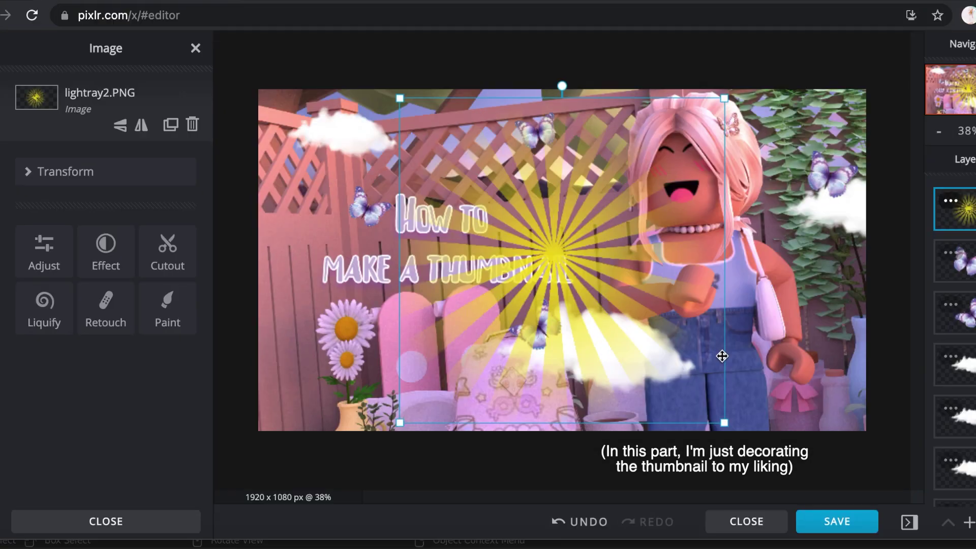
{"action": "left_click_drag", "start_coordinate": [955, 209], "coordinate": [970, 387]}
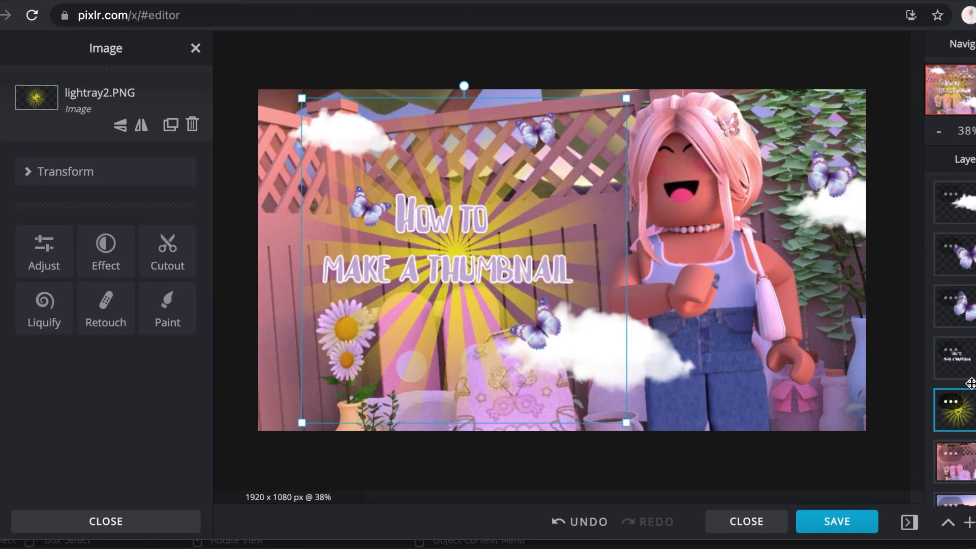
{"action": "left_click_drag", "start_coordinate": [509, 182], "coordinate": [494, 166]}
Recolor the light rays blue by shifting their hue to the maximum in the color adjustments
{"action": "left_click", "coordinate": [57, 179]}
{"action": "left_click", "coordinate": [57, 179]}
{"action": "left_click", "coordinate": [35, 252]}
{"action": "mouse_move", "coordinate": [106, 426]}
{"action": "left_mouse_down"}
{"action": "mouse_move", "coordinate": [28, 425]}
{"action": "mouse_move", "coordinate": [102, 426]}
{"action": "left_mouse_up"}
{"action": "scroll", "coordinate": [114, 362], "scroll_direction": "down", "scroll_amount": 7}
{"action": "scroll", "coordinate": [88, 239], "scroll_direction": "up", "scroll_amount": 1}
{"action": "left_click_drag", "start_coordinate": [106, 174], "coordinate": [200, 176]}
{"action": "scroll", "coordinate": [154, 191], "scroll_direction": "up", "scroll_amount": 5}
{"action": "scroll", "coordinate": [135, 204], "scroll_direction": "down", "scroll_amount": 12}
{"action": "mouse_move", "coordinate": [23, 376]}
{"action": "left_mouse_down"}
{"action": "mouse_move", "coordinate": [90, 381]}
{"action": "mouse_move", "coordinate": [18, 379]}
{"action": "left_mouse_up"}
{"action": "scroll", "coordinate": [135, 361], "scroll_direction": "up", "scroll_amount": 9}
{"action": "left_click", "coordinate": [58, 261]}
{"action": "scroll", "coordinate": [54, 215], "scroll_direction": "up", "scroll_amount": 3}
{"action": "left_click", "coordinate": [73, 194]}
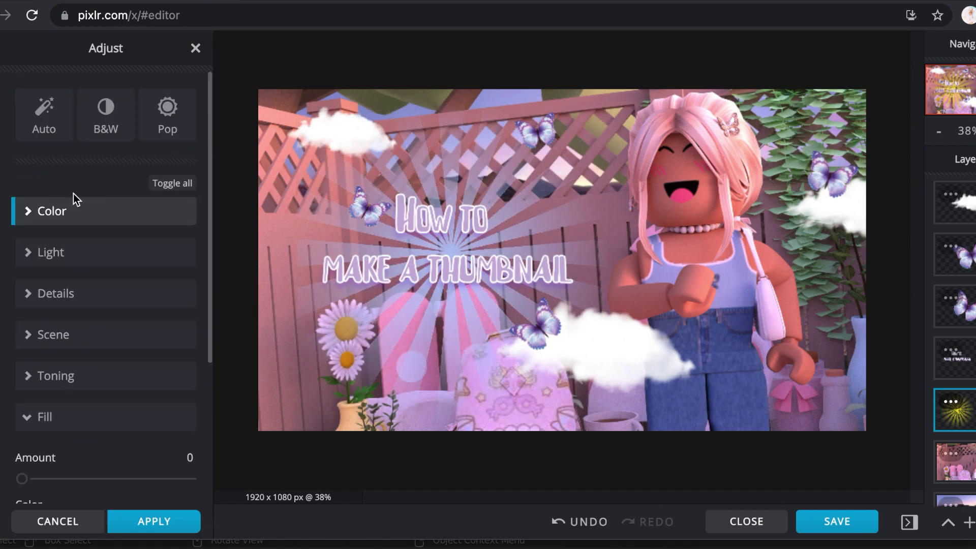
{"action": "scroll", "coordinate": [95, 399], "scroll_direction": "down", "scroll_amount": 3}
{"action": "left_click", "coordinate": [36, 277]}
{"action": "scroll", "coordinate": [56, 239], "scroll_direction": "up", "scroll_amount": 1}
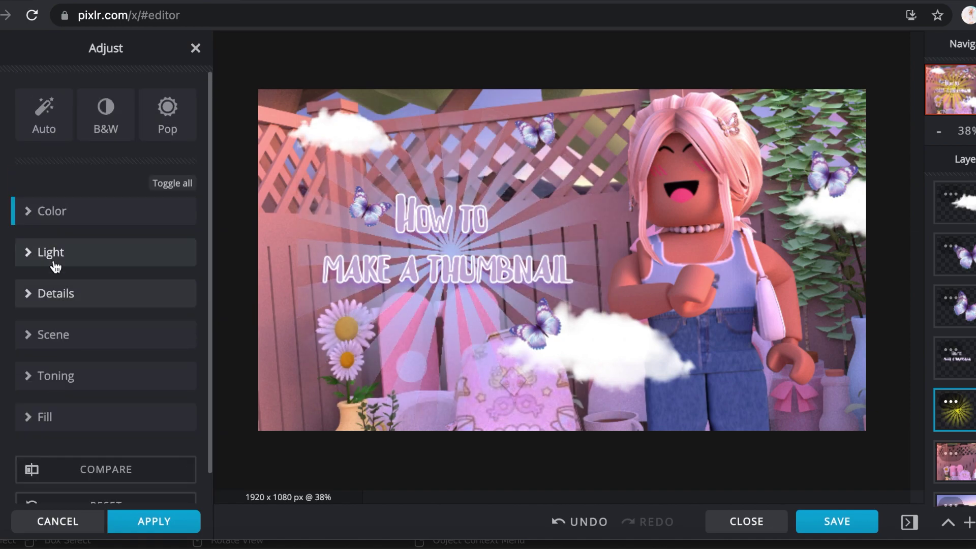
Apply the light rays' color adjustment and fade their layer to partial transparency
{"action": "left_click", "coordinate": [951, 402]}
{"action": "left_click_drag", "start_coordinate": [892, 373], "coordinate": [842, 374]}
{"action": "left_click", "coordinate": [936, 238]}
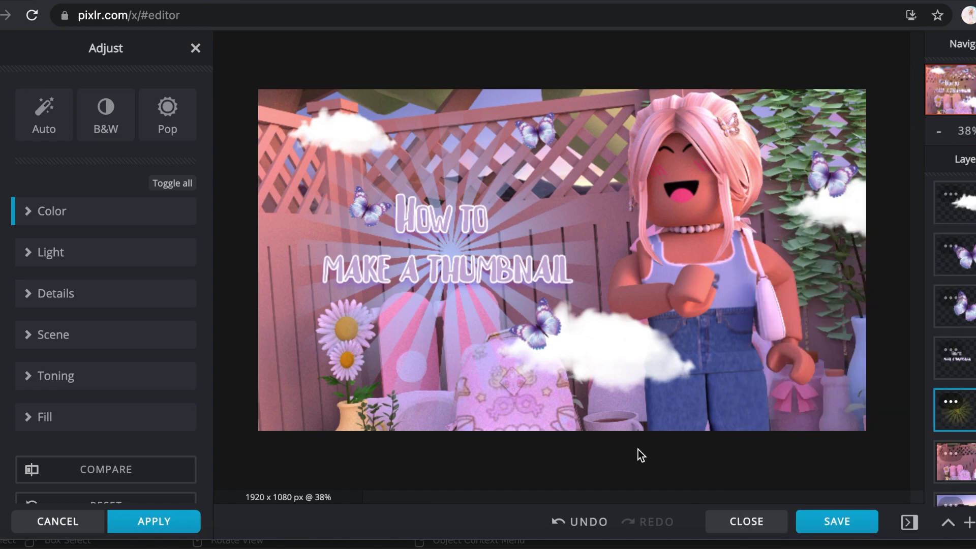
{"action": "left_click", "coordinate": [146, 522]}
{"action": "left_click", "coordinate": [858, 399]}
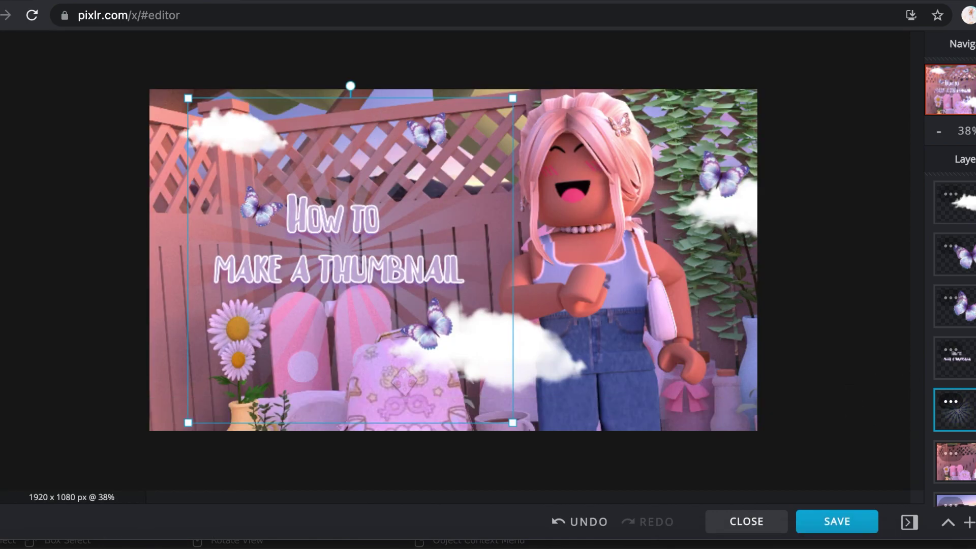
{"action": "left_click", "coordinate": [950, 401]}
{"action": "left_click_drag", "start_coordinate": [845, 375], "coordinate": [877, 375]}
{"action": "left_click", "coordinate": [936, 236]}
{"action": "left_click", "coordinate": [845, 267]}
{"action": "left_click", "coordinate": [195, 48]}
{"action": "left_click", "coordinate": [261, 209]}
{"action": "key", "text": "ctrl+z"}
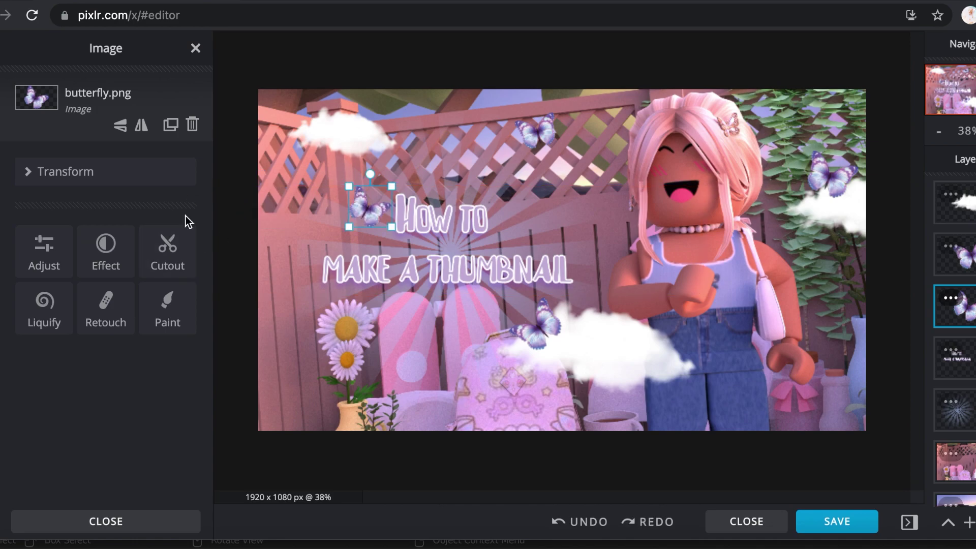
{"action": "scroll", "coordinate": [99, 263], "scroll_direction": "down", "scroll_amount": 5}
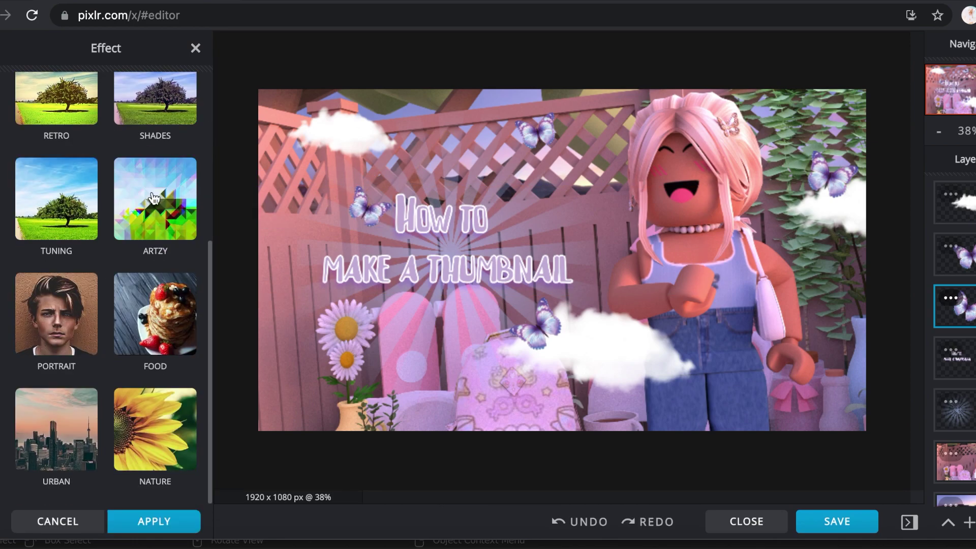
{"action": "left_click", "coordinate": [195, 48]}
{"action": "left_click", "coordinate": [1, 88]}
Examine the adjustment settings for the butterfly beside the title, from color and light through to the fill options
{"action": "left_click", "coordinate": [38, 233]}
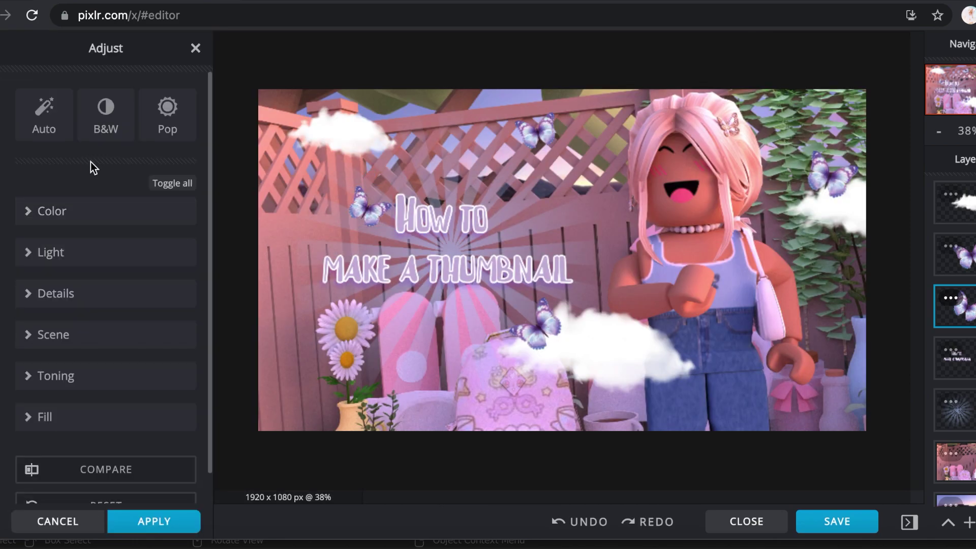
{"action": "left_click", "coordinate": [44, 416]}
{"action": "left_click", "coordinate": [43, 415]}
{"action": "left_click", "coordinate": [62, 225]}
{"action": "scroll", "coordinate": [127, 419], "scroll_direction": "down", "scroll_amount": 4}
{"action": "left_click", "coordinate": [33, 303]}
{"action": "left_click", "coordinate": [33, 302]}
{"action": "left_click", "coordinate": [77, 228]}
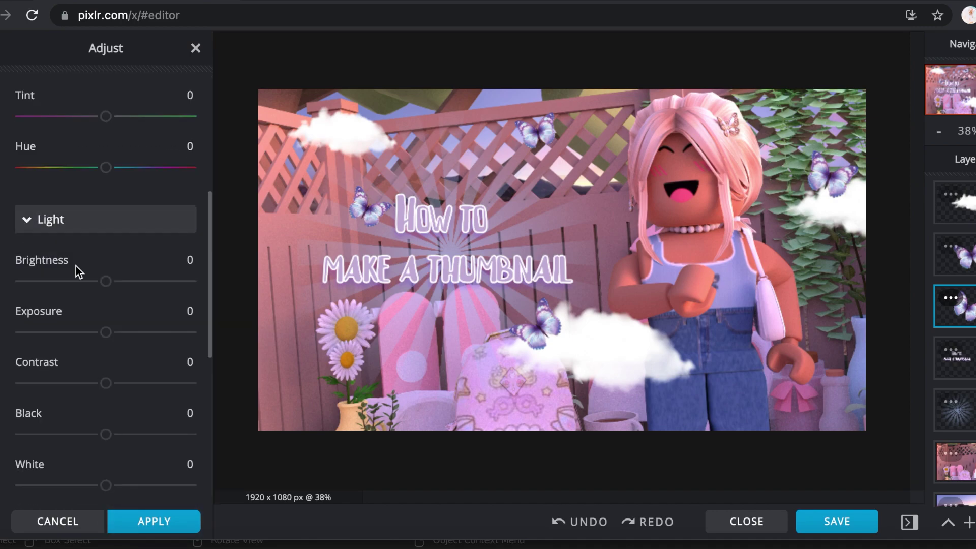
{"action": "scroll", "coordinate": [79, 315], "scroll_direction": "down", "scroll_amount": 5}
{"action": "left_click", "coordinate": [74, 393]}
{"action": "scroll", "coordinate": [61, 394], "scroll_direction": "down", "scroll_amount": 6}
{"action": "left_click", "coordinate": [53, 396]}
{"action": "scroll", "coordinate": [60, 382], "scroll_direction": "down", "scroll_amount": 4}
{"action": "scroll", "coordinate": [60, 378], "scroll_direction": "down", "scroll_amount": 3}
{"action": "mouse_move", "coordinate": [22, 194]}
{"action": "left_mouse_down"}
{"action": "mouse_move", "coordinate": [133, 205]}
{"action": "mouse_move", "coordinate": [7, 196]}
{"action": "left_mouse_up"}
{"action": "left_click", "coordinate": [63, 389]}
{"action": "scroll", "coordinate": [71, 381], "scroll_direction": "down", "scroll_amount": 4}
Choose magenta #CC158F as the butterfly's fill color and keep the fill's blend mode at None
{"action": "left_click", "coordinate": [99, 369]}
{"action": "left_click", "coordinate": [112, 320]}
{"action": "left_click", "coordinate": [115, 319]}
{"action": "left_click", "coordinate": [185, 319]}
{"action": "left_click_drag", "start_coordinate": [167, 370], "coordinate": [178, 355]}
{"action": "scroll", "coordinate": [170, 292], "scroll_direction": "down", "scroll_amount": 5}
{"action": "left_click", "coordinate": [91, 376]}
{"action": "left_click", "coordinate": [90, 371]}
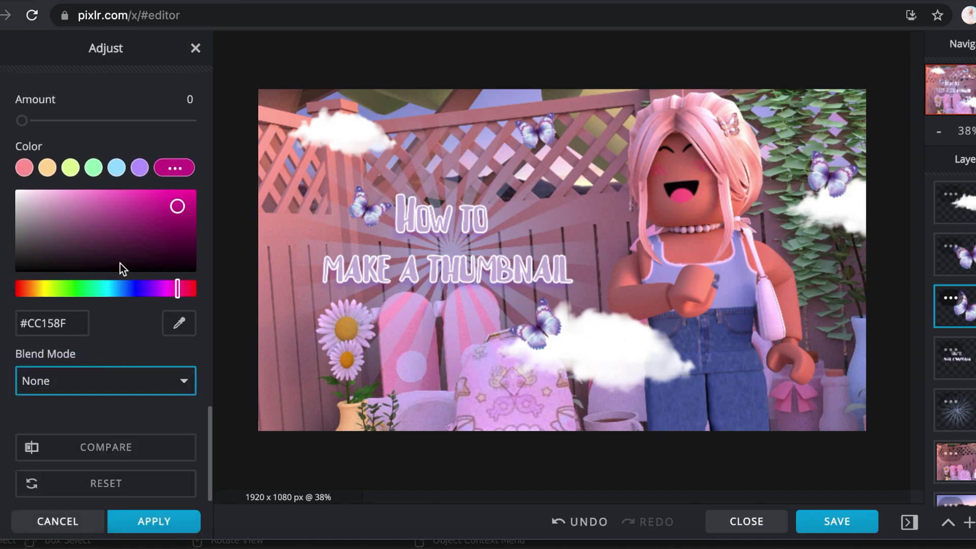
Apply a fill to the butterfly with amount 37, blend mode Screen and color #BB99FF
{"action": "left_click", "coordinate": [167, 230]}
{"action": "left_click_drag", "start_coordinate": [21, 121], "coordinate": [84, 120]}
{"action": "left_click", "coordinate": [78, 382]}
{"action": "left_click", "coordinate": [90, 399]}
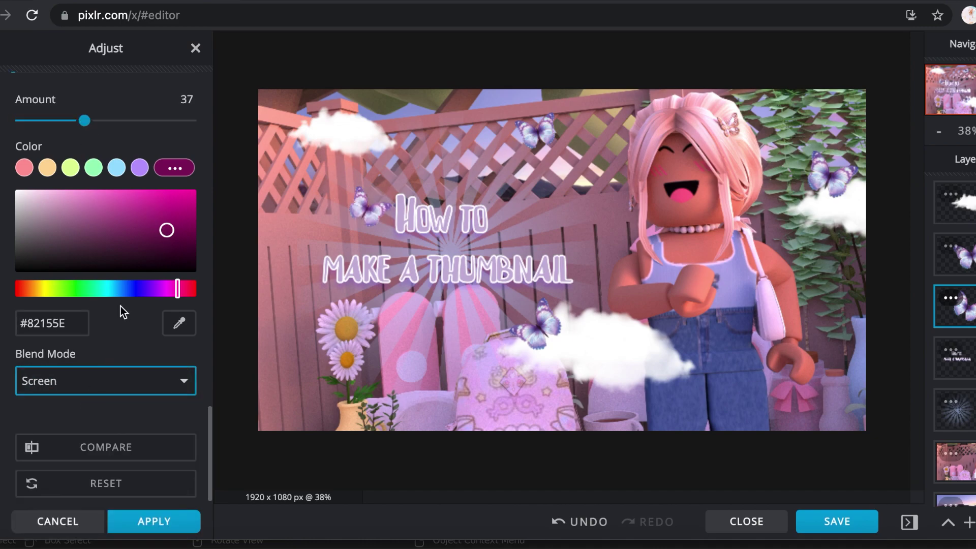
{"action": "left_click", "coordinate": [171, 204]}
{"action": "left_click", "coordinate": [139, 168]}
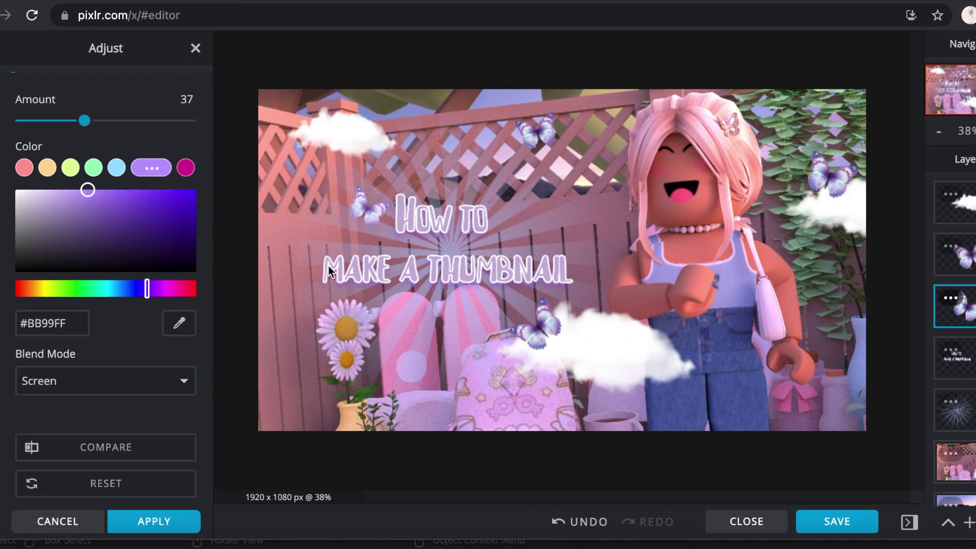
{"action": "left_click", "coordinate": [154, 521]}
Paste a copy of the recolored butterfly near the backpack and delete the old butterfly beside the lower cloud
{"action": "key", "text": "super+c"}
{"action": "key", "text": "super+v"}
{"action": "left_click_drag", "start_coordinate": [266, 212], "coordinate": [400, 357]}
{"action": "left_click", "coordinate": [435, 331]}
{"action": "key", "text": "Delete"}
Raise the pasted butterfly's layer above the clouds and position it, slightly rotated, at the lower cloud's edge above the backpack
{"action": "left_click", "coordinate": [488, 357]}
{"action": "left_click", "coordinate": [969, 311]}
{"action": "left_click", "coordinate": [971, 262]}
{"action": "mouse_move", "coordinate": [970, 263]}
{"action": "left_mouse_down"}
{"action": "mouse_move", "coordinate": [971, 176]}
{"action": "mouse_move", "coordinate": [971, 220]}
{"action": "left_mouse_up"}
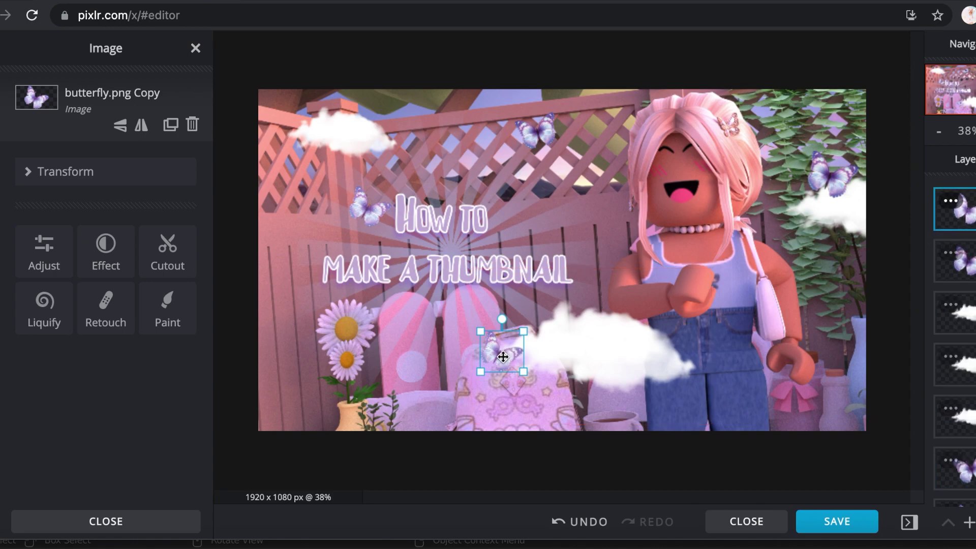
{"action": "left_click_drag", "start_coordinate": [503, 357], "coordinate": [509, 342]}
{"action": "left_click_drag", "start_coordinate": [509, 304], "coordinate": [484, 306]}
Replace the old butterfly above the cloud near the ivy with a pasted copy of the recolored butterfly
{"action": "left_click", "coordinate": [822, 171]}
{"action": "key", "text": "Delete"}
{"action": "left_click", "coordinate": [501, 340]}
{"action": "key", "text": "super+c"}
{"action": "key", "text": "super+v"}
{"action": "left_click_drag", "start_coordinate": [501, 340], "coordinate": [774, 154]}
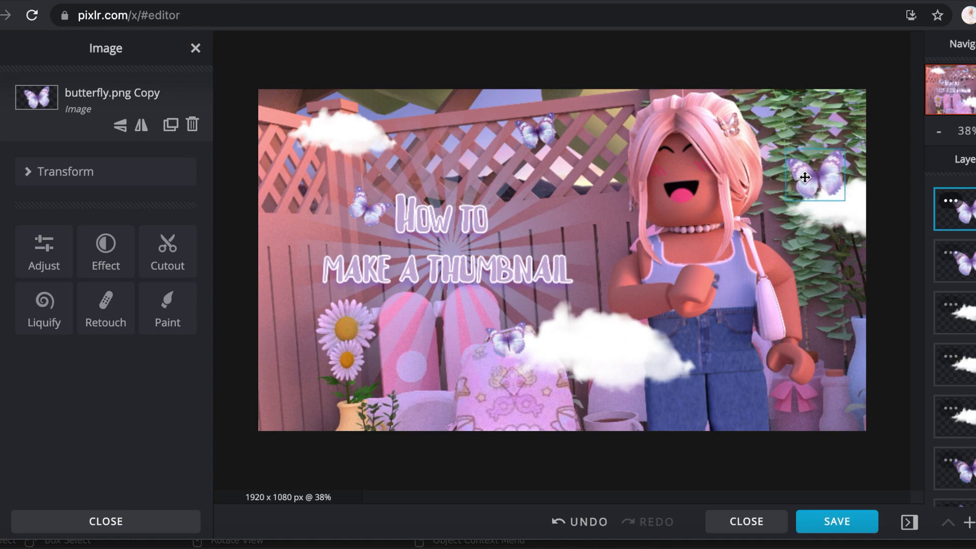
Deselect the butterfly, dismiss the advertisement and open the color adjustments for the Background avatar image
{"action": "left_click", "coordinate": [835, 450]}
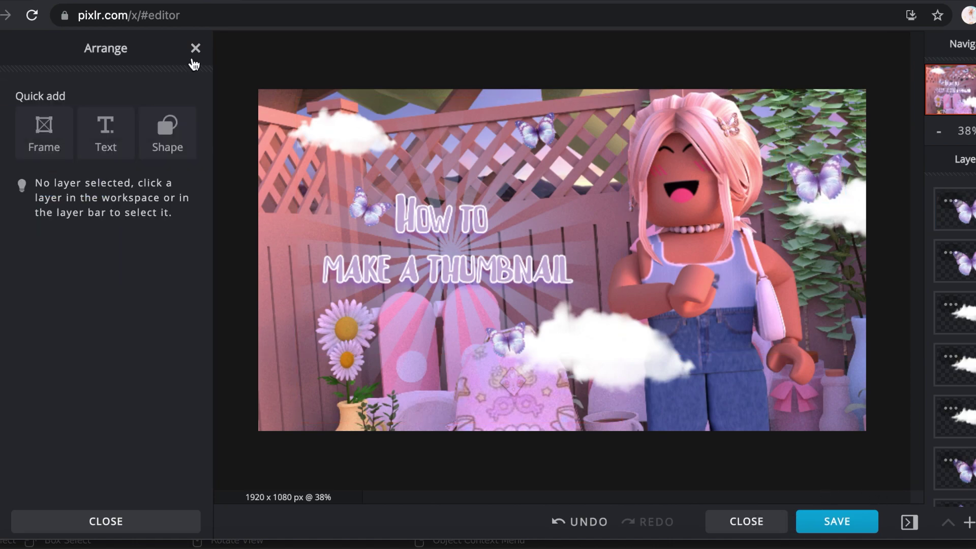
{"action": "left_click", "coordinate": [195, 48]}
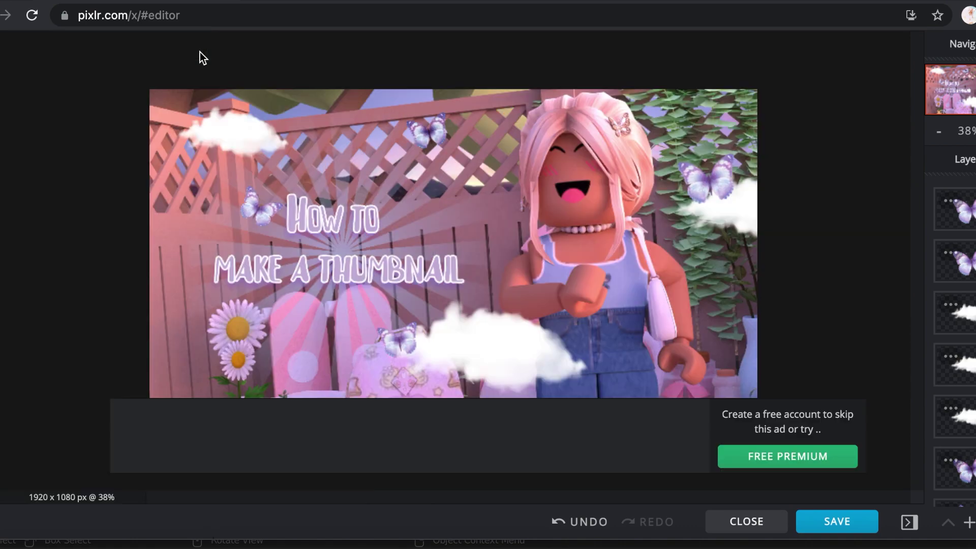
{"action": "left_click", "coordinate": [858, 395]}
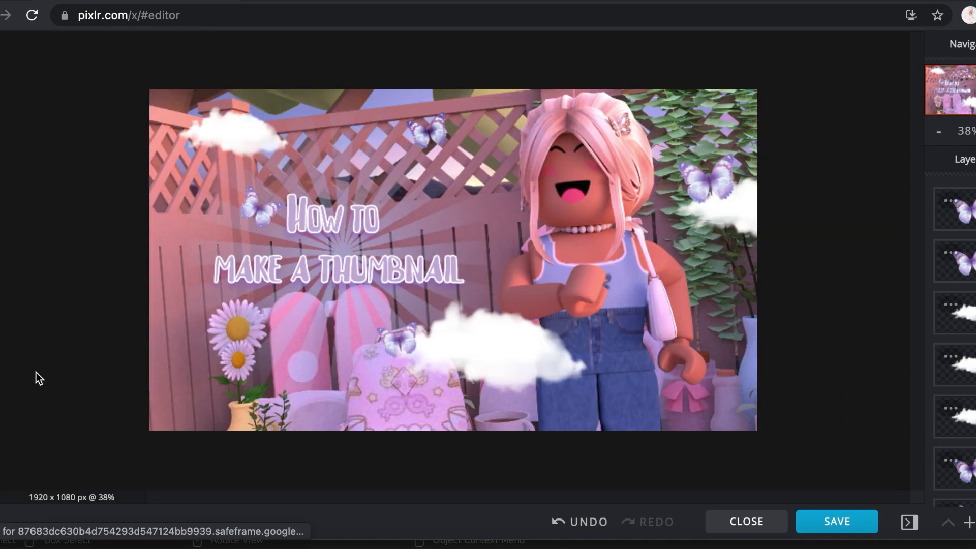
{"action": "left_click", "coordinate": [1, 304]}
{"action": "left_click", "coordinate": [58, 518]}
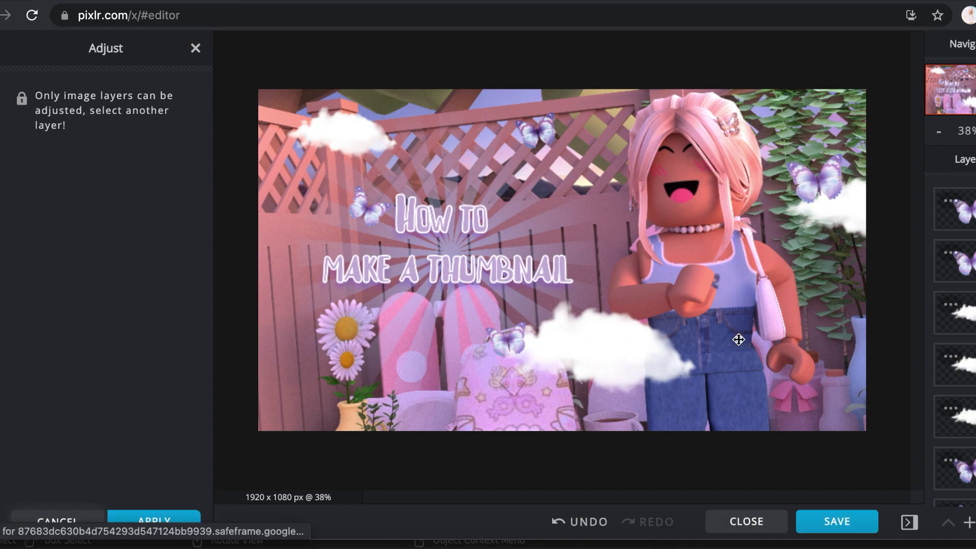
{"action": "scroll", "coordinate": [955, 386], "scroll_direction": "down", "scroll_amount": 5}
{"action": "left_click", "coordinate": [941, 417]}
Fine-tune the Background image with small changes to its adjustment sliders and apply the result
{"action": "left_click", "coordinate": [61, 304]}
{"action": "mouse_move", "coordinate": [105, 324]}
{"action": "left_mouse_down"}
{"action": "mouse_move", "coordinate": [96, 324]}
{"action": "mouse_move", "coordinate": [111, 324]}
{"action": "left_mouse_up"}
{"action": "mouse_move", "coordinate": [105, 426]}
{"action": "left_mouse_down"}
{"action": "mouse_move", "coordinate": [92, 427]}
{"action": "mouse_move", "coordinate": [100, 426]}
{"action": "left_mouse_up"}
{"action": "scroll", "coordinate": [133, 457], "scroll_direction": "down", "scroll_amount": 4}
{"action": "left_click_drag", "start_coordinate": [106, 374], "coordinate": [122, 375]}
{"action": "mouse_move", "coordinate": [106, 425]}
{"action": "left_mouse_down"}
{"action": "mouse_move", "coordinate": [91, 427]}
{"action": "mouse_move", "coordinate": [109, 425]}
{"action": "left_mouse_up"}
{"action": "left_click_drag", "start_coordinate": [93, 476], "coordinate": [114, 476]}
{"action": "scroll", "coordinate": [76, 442], "scroll_direction": "down", "scroll_amount": 3}
{"action": "left_click", "coordinate": [105, 421]}
{"action": "left_click_drag", "start_coordinate": [122, 420], "coordinate": [105, 421]}
{"action": "left_click_drag", "start_coordinate": [105, 473], "coordinate": [95, 473]}
{"action": "scroll", "coordinate": [81, 406], "scroll_direction": "down", "scroll_amount": 3}
{"action": "left_click_drag", "start_coordinate": [111, 351], "coordinate": [78, 379]}
{"action": "scroll", "coordinate": [102, 377], "scroll_direction": "down", "scroll_amount": 3}
{"action": "left_click", "coordinate": [162, 514]}
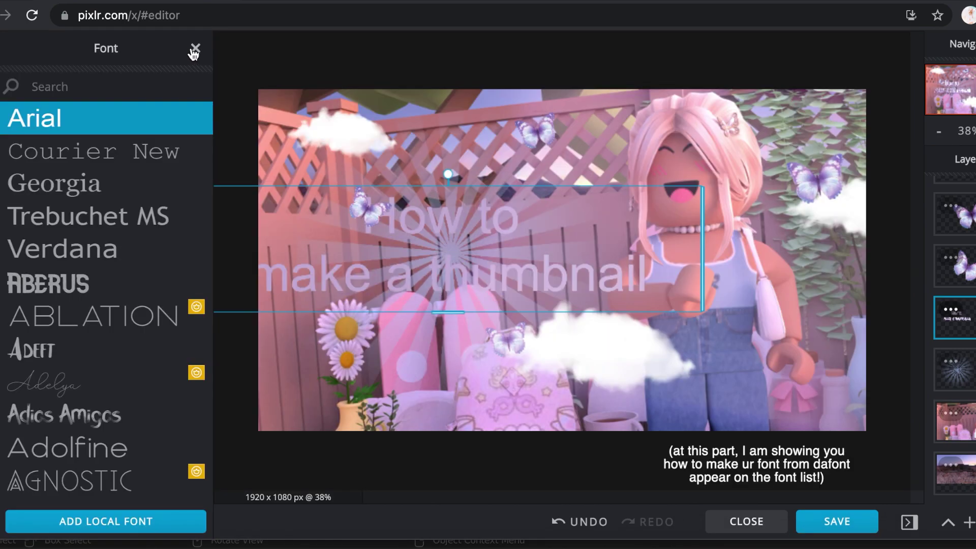
Load LEMONMILK-Regular.otf as a local font for the title text
{"action": "left_click", "coordinate": [194, 47]}
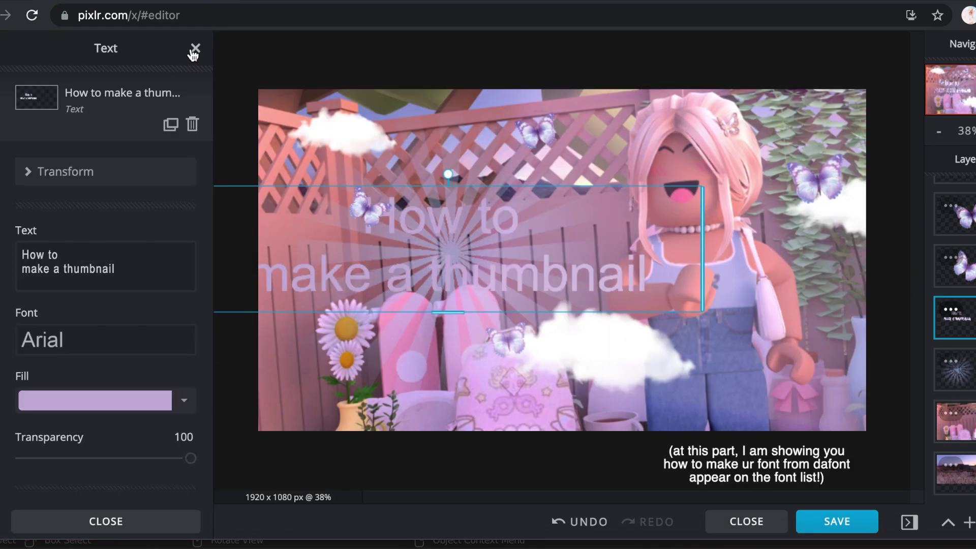
{"action": "left_click", "coordinate": [56, 353]}
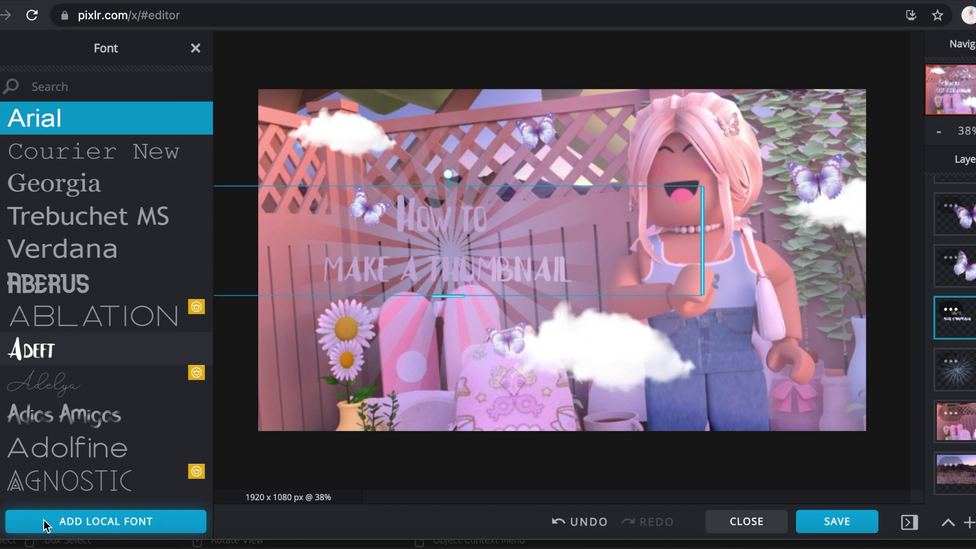
{"action": "left_click", "coordinate": [44, 524]}
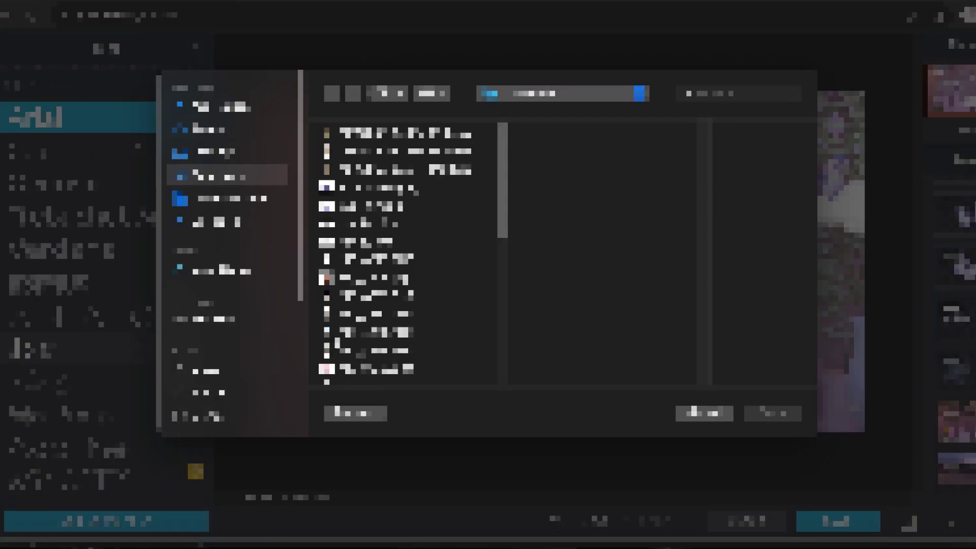
{"action": "scroll", "coordinate": [370, 222], "scroll_direction": "down", "scroll_amount": 5}
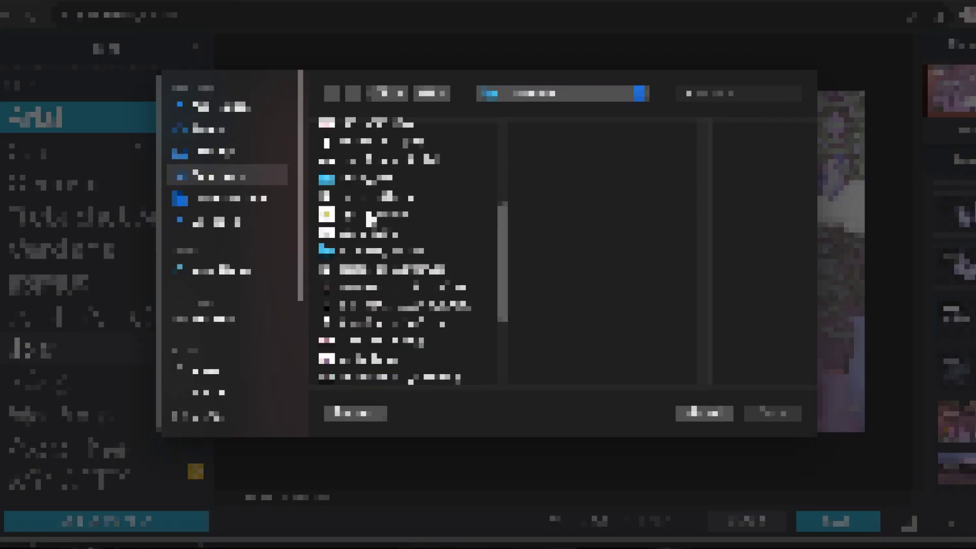
{"action": "left_click", "coordinate": [362, 179]}
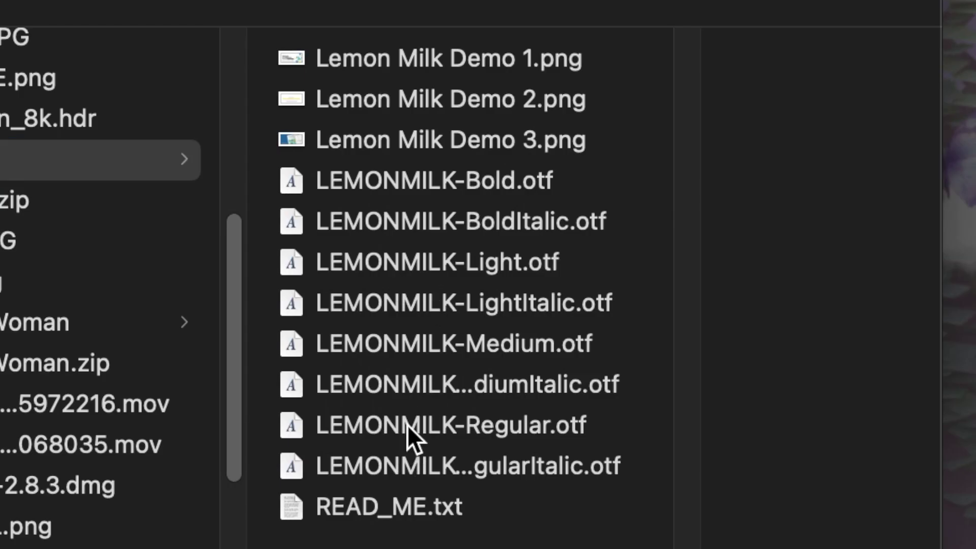
{"action": "left_click", "coordinate": [407, 425]}
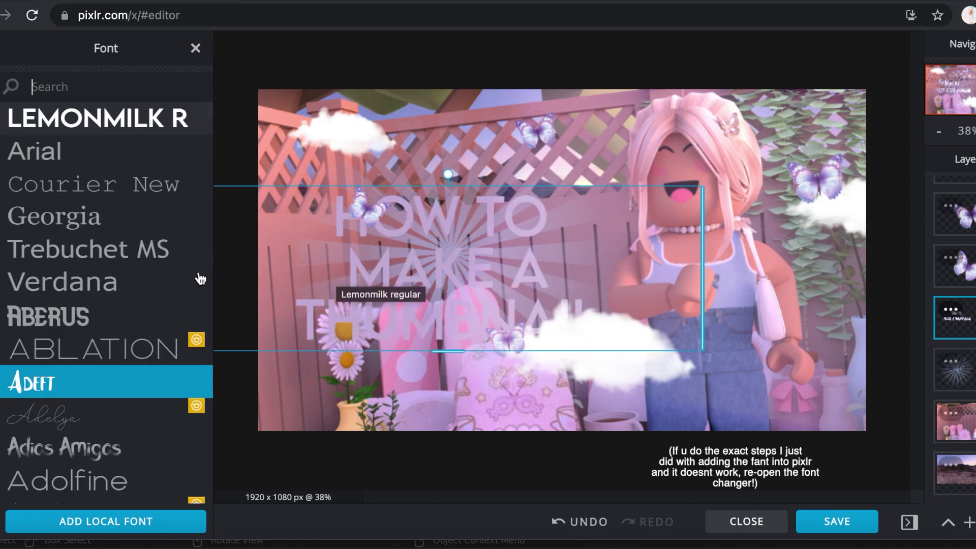
Apply the Lemonmilk regular font to the title and shift the text slightly upward
{"action": "left_click", "coordinate": [62, 119]}
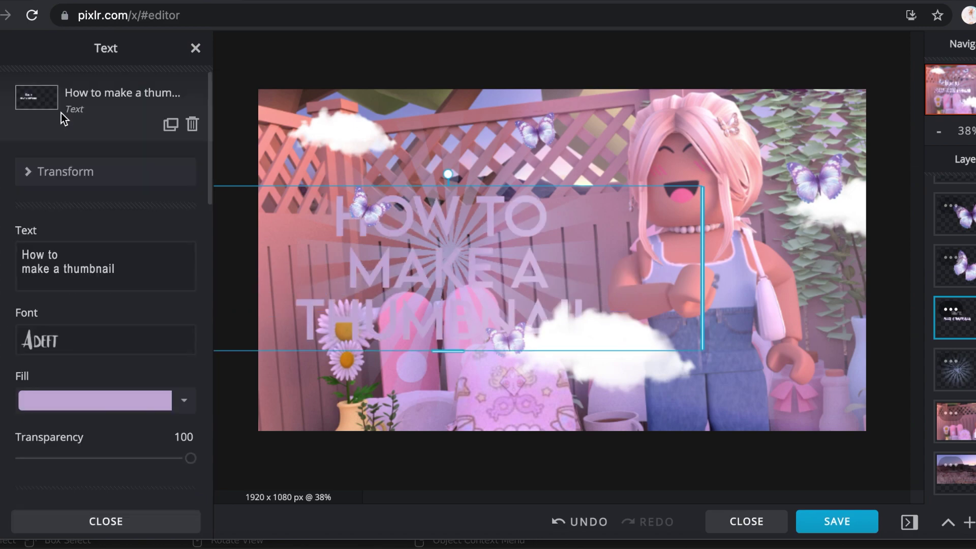
{"action": "key", "text": "ctrl+z"}
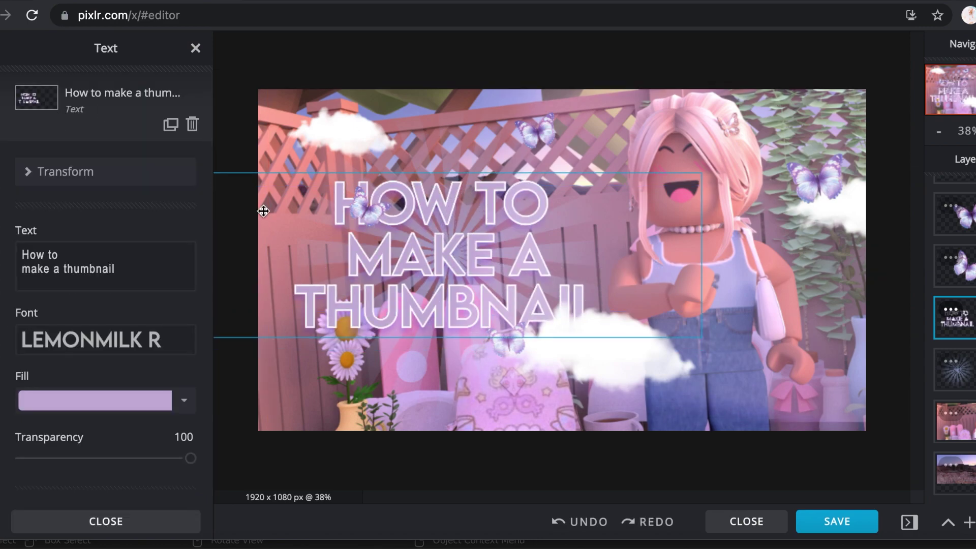
{"action": "left_click", "coordinate": [337, 206]}
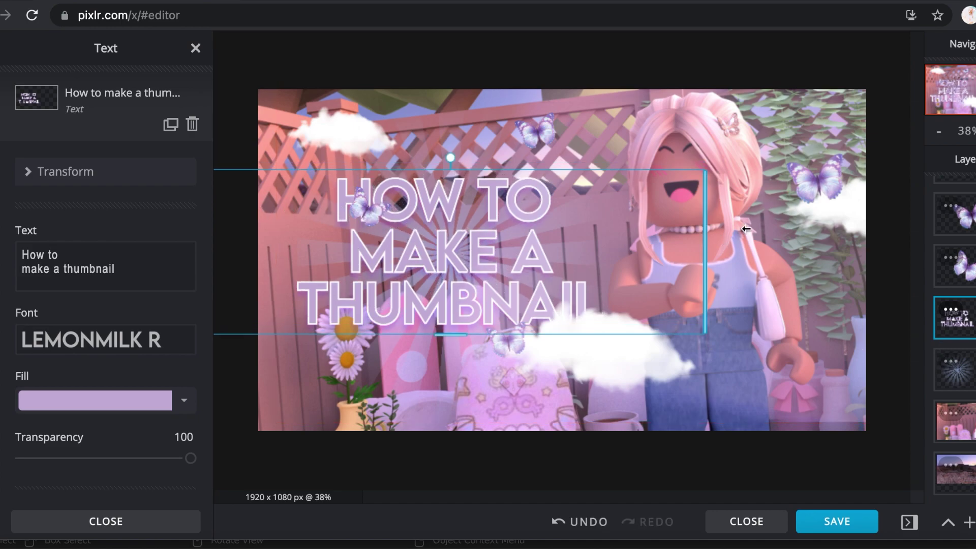
Browse the overlay element categories for an effect that suits the thumbnail
{"action": "scroll", "coordinate": [87, 164], "scroll_direction": "down", "scroll_amount": 20}
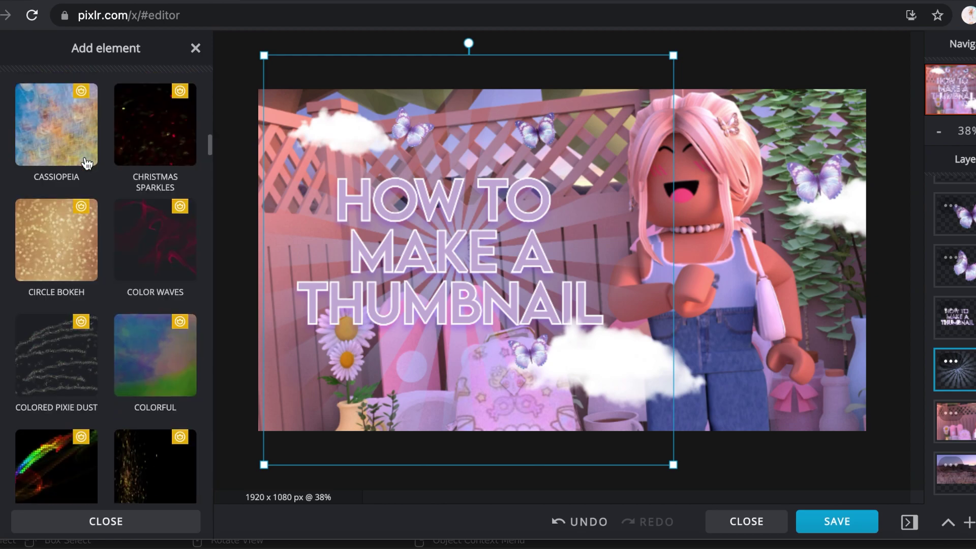
{"action": "scroll", "coordinate": [88, 163], "scroll_direction": "down", "scroll_amount": 12}
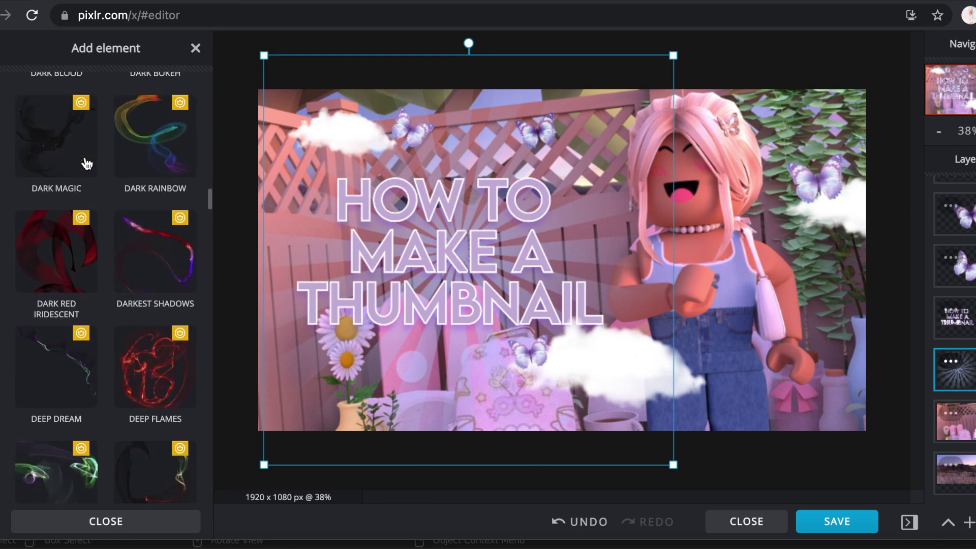
{"action": "scroll", "coordinate": [88, 162], "scroll_direction": "up", "scroll_amount": 20}
{"action": "scroll", "coordinate": [88, 164], "scroll_direction": "up", "scroll_amount": 4}
{"action": "left_click", "coordinate": [83, 96]}
{"action": "scroll", "coordinate": [117, 277], "scroll_direction": "down", "scroll_amount": 2}
{"action": "scroll", "coordinate": [122, 224], "scroll_direction": "up", "scroll_amount": 2}
{"action": "left_click", "coordinate": [123, 166]}
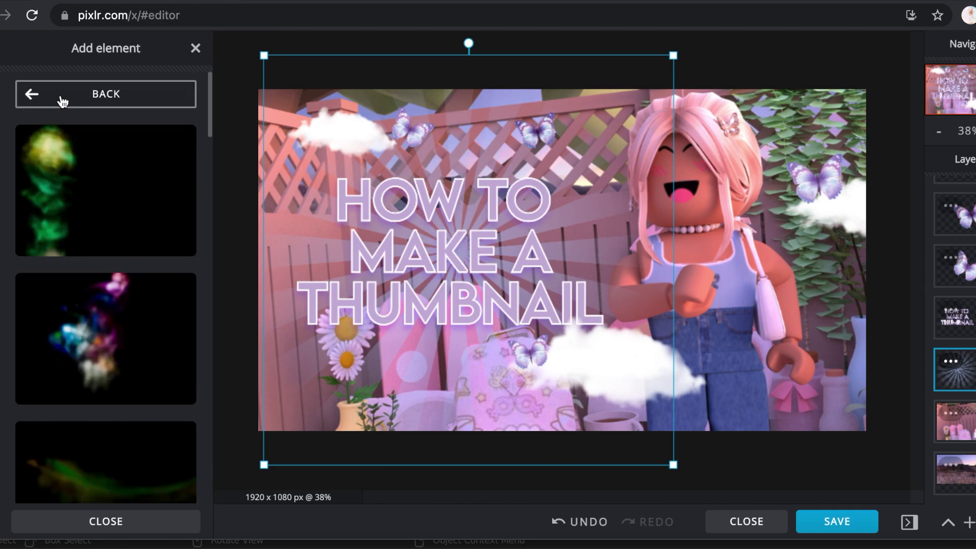
{"action": "left_click", "coordinate": [61, 94]}
{"action": "scroll", "coordinate": [98, 276], "scroll_direction": "down", "scroll_amount": 5}
{"action": "scroll", "coordinate": [98, 276], "scroll_direction": "down", "scroll_amount": 20}
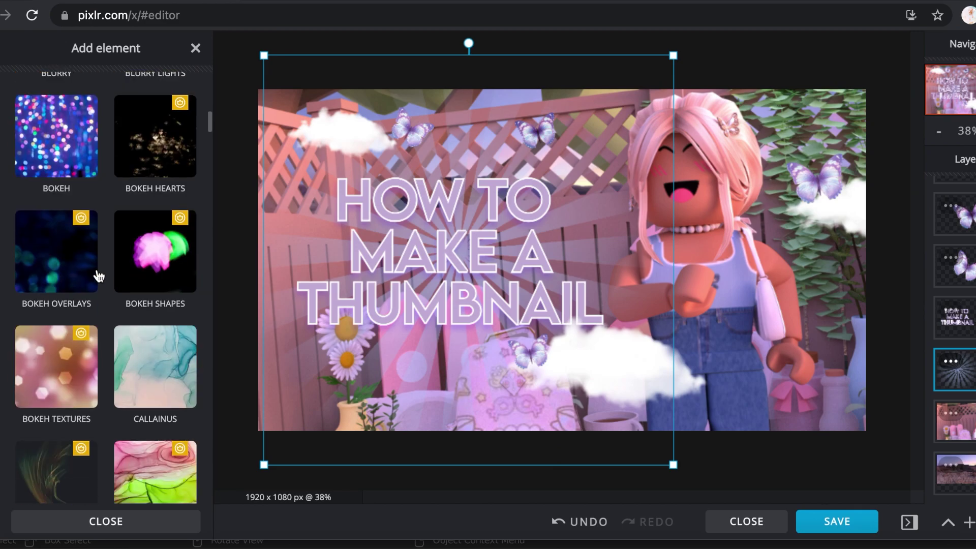
{"action": "scroll", "coordinate": [99, 276], "scroll_direction": "down", "scroll_amount": 20}
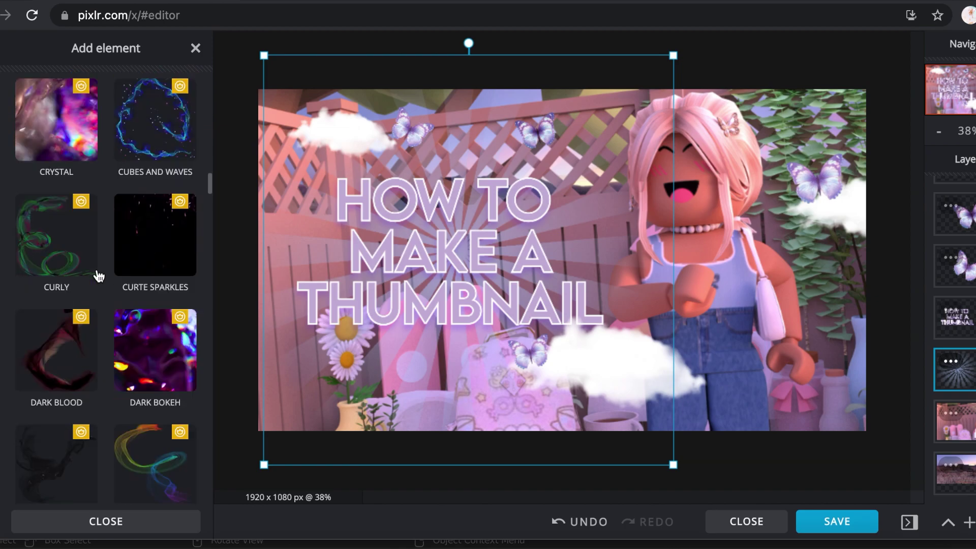
{"action": "scroll", "coordinate": [98, 276], "scroll_direction": "down", "scroll_amount": 20}
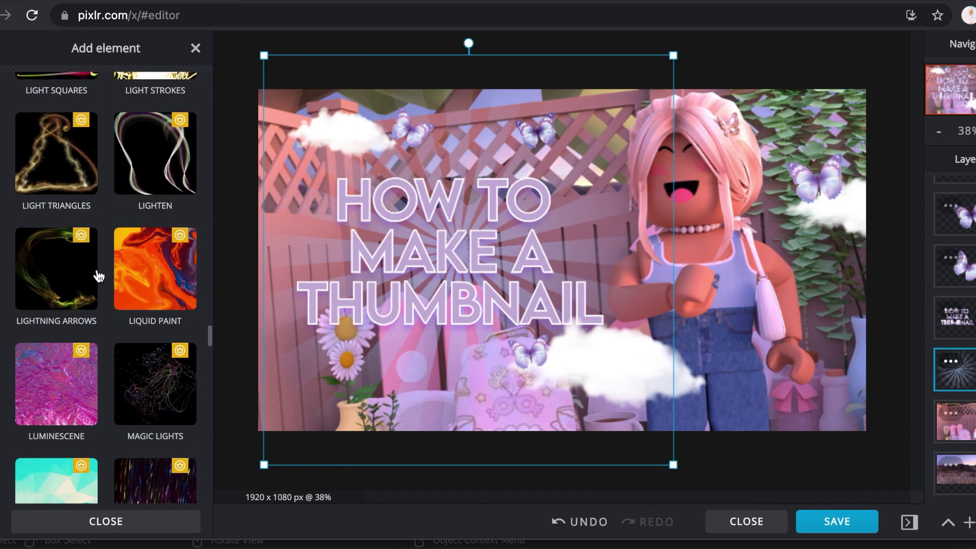
{"action": "scroll", "coordinate": [98, 276], "scroll_direction": "up", "scroll_amount": 20}
{"action": "scroll", "coordinate": [44, 249], "scroll_direction": "down", "scroll_amount": 12}
Add the multicolored lights overlay from the Bokeh category across the image and set its transparency to 33
{"action": "left_click", "coordinate": [44, 249]}
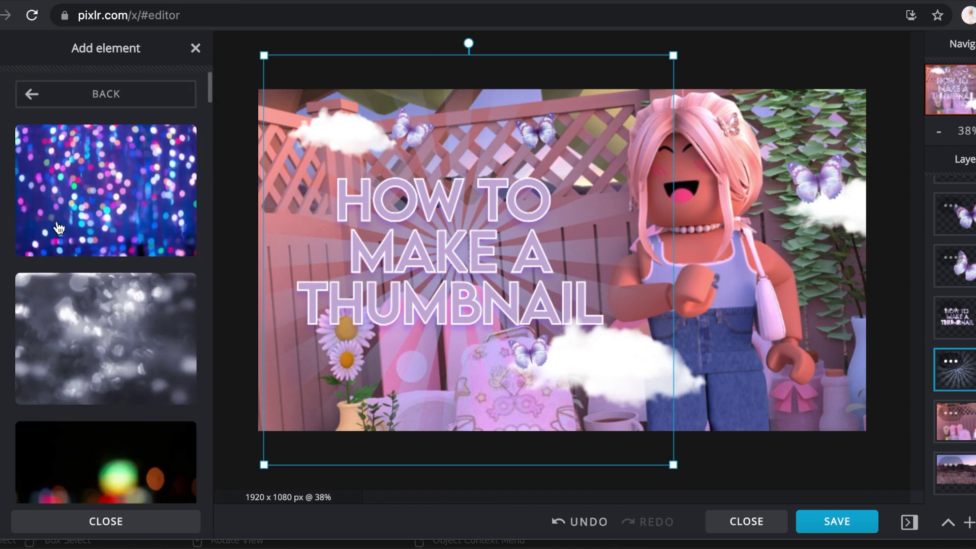
{"action": "left_click", "coordinate": [59, 228]}
{"action": "left_click_drag", "start_coordinate": [145, 289], "coordinate": [71, 290]}
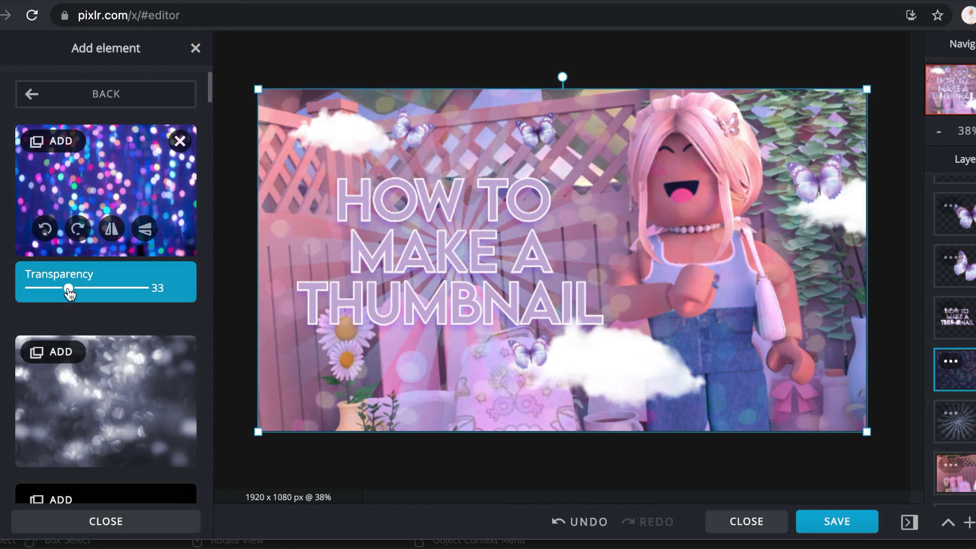
{"action": "left_click", "coordinate": [113, 96]}
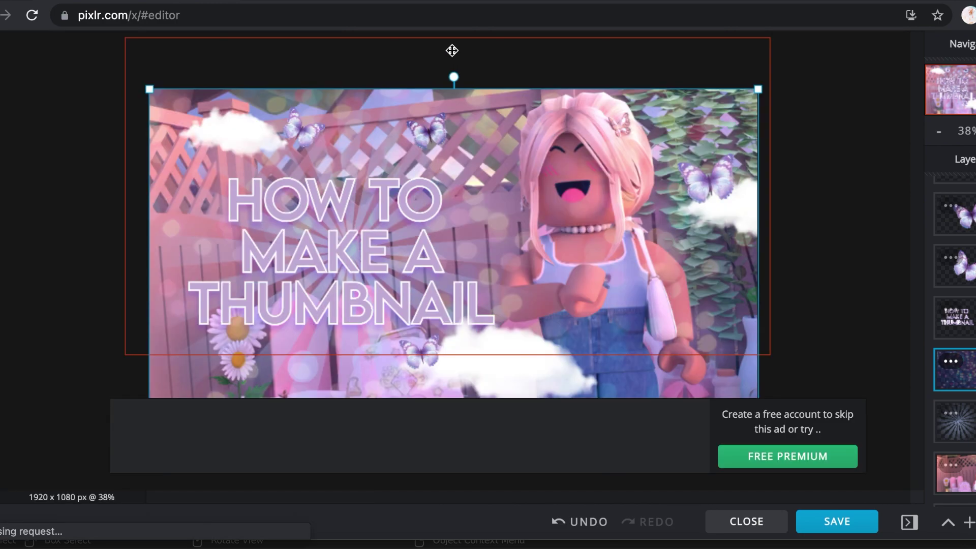
{"action": "left_click", "coordinate": [451, 50]}
{"action": "left_click", "coordinate": [196, 50]}
{"action": "left_click", "coordinate": [854, 392]}
{"action": "left_click", "coordinate": [857, 397]}
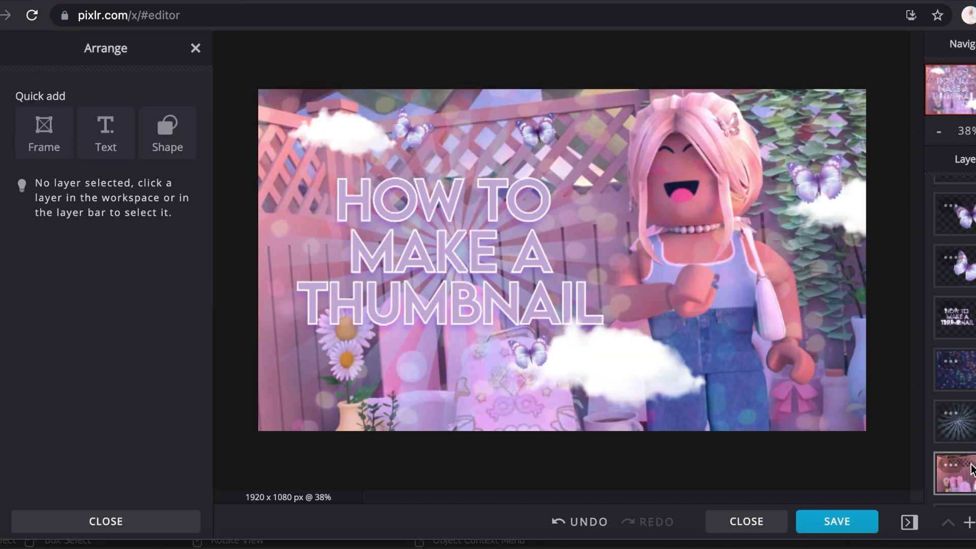
{"action": "left_click", "coordinate": [955, 473]}
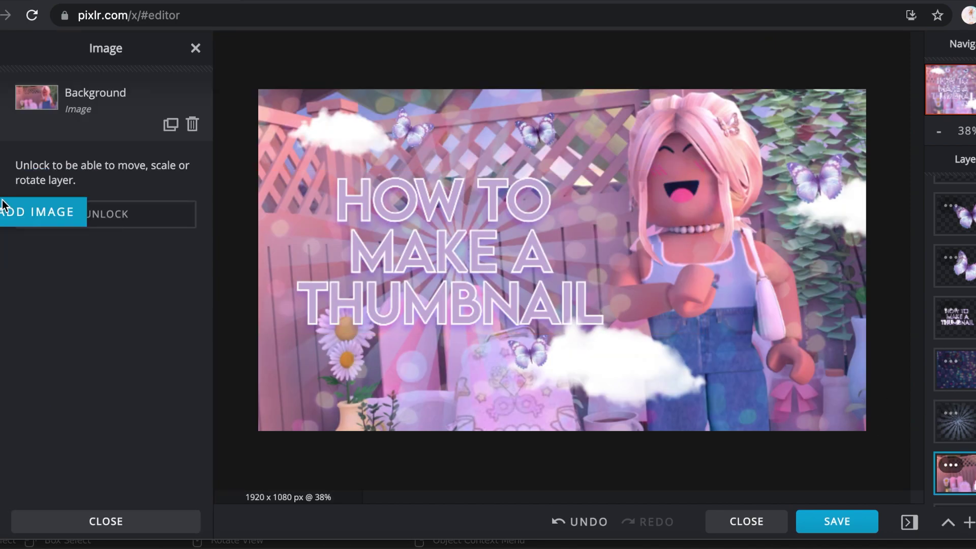
{"action": "left_click", "coordinate": [196, 48]}
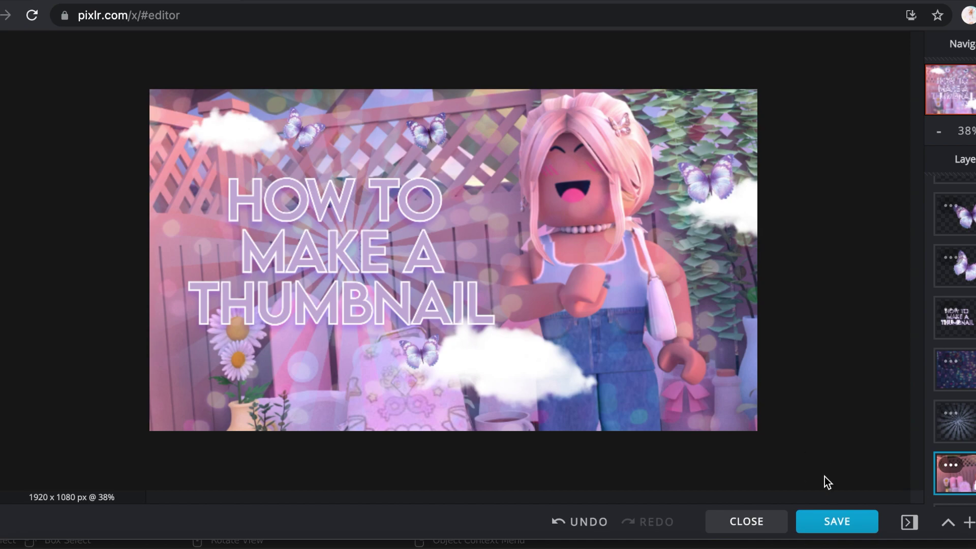
Download the image as a PNG named thumbnail at 1280 x 720 pixels
{"action": "left_click", "coordinate": [819, 527]}
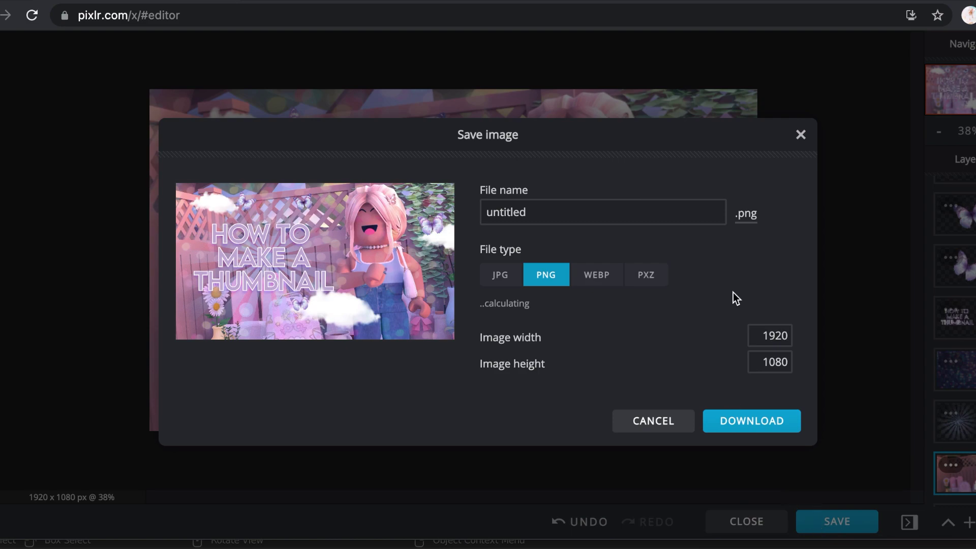
{"action": "left_click", "coordinate": [554, 212]}
{"action": "double_click", "coordinate": [545, 210]}
{"action": "type", "text": "thumbna"}
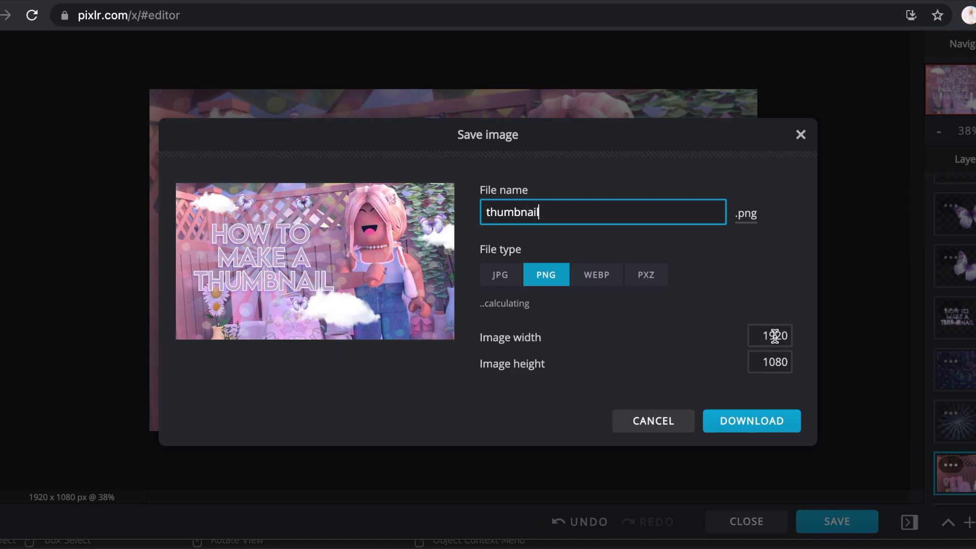
{"action": "left_click", "coordinate": [775, 336]}
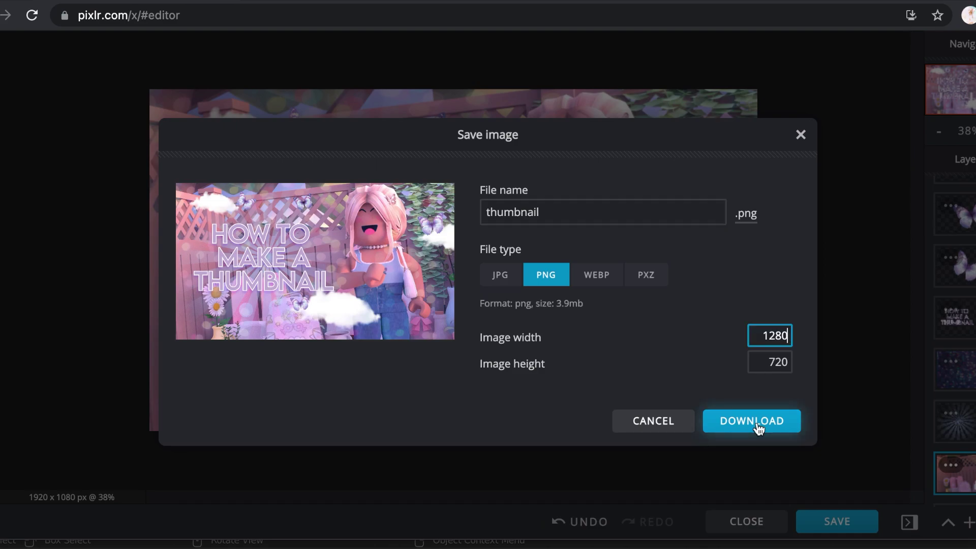
{"action": "left_click", "coordinate": [757, 425]}
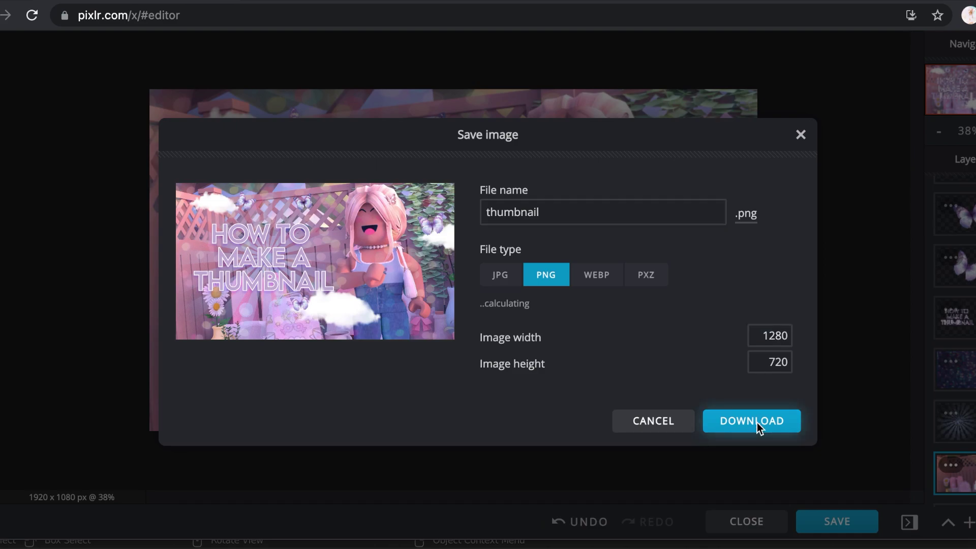